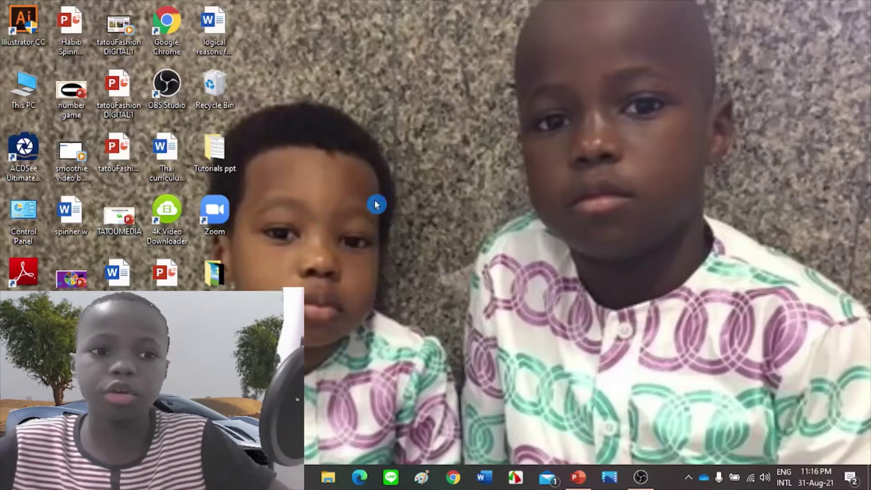
# Restore the habib work PowerPoint window from the taskbar
pyautogui.click(578, 477)
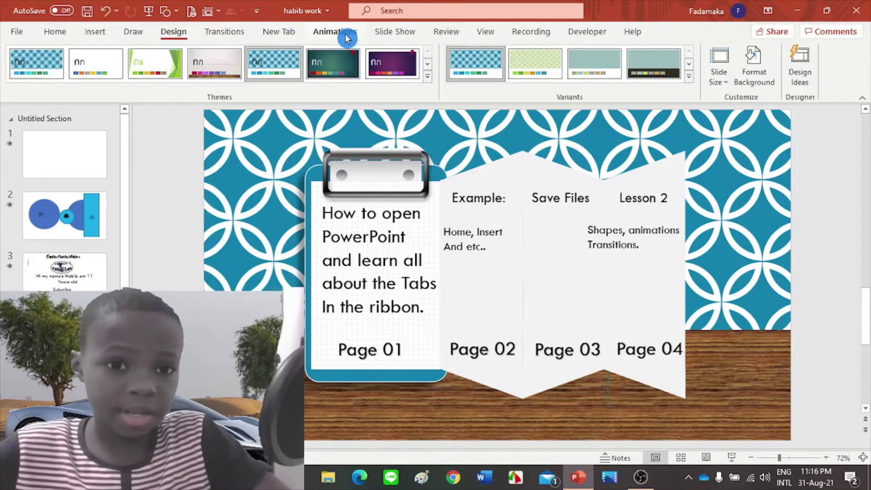
# Switch to the custom New Tab, browse more themes in the File pages, then return to the slide
pyautogui.click(277, 36)
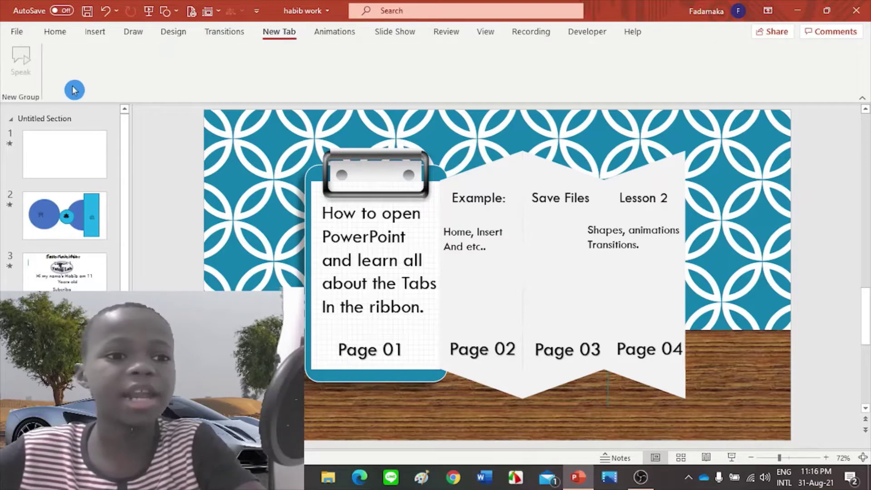
pyautogui.click(35, 40)
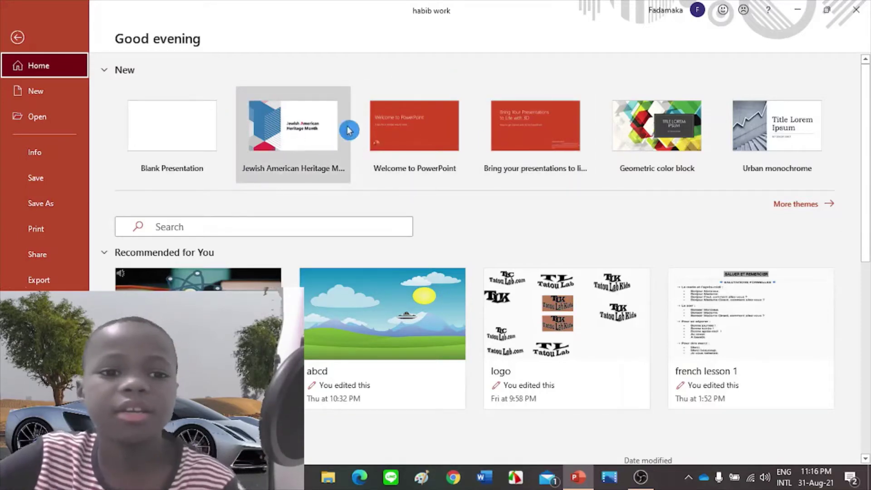
pyautogui.click(807, 214)
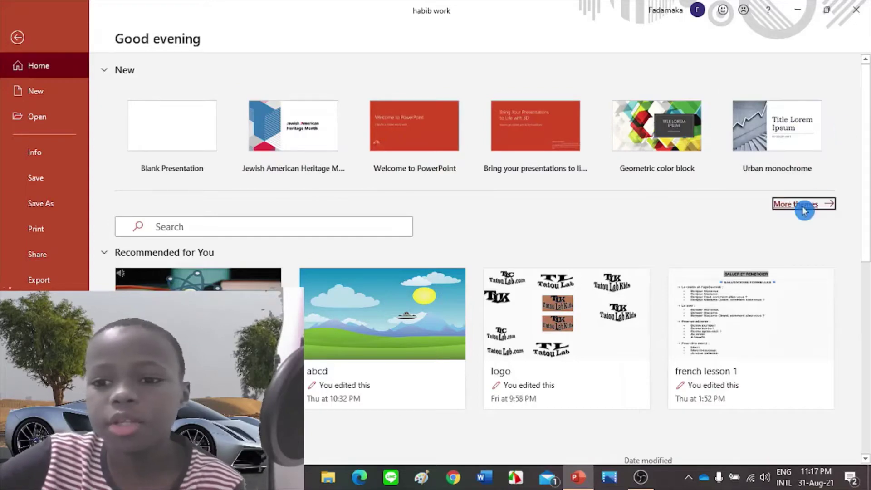
pyautogui.scroll(-3, 522, 224)
pyautogui.scroll(-3, 454, 241)
pyautogui.scroll(6, 317, 227)
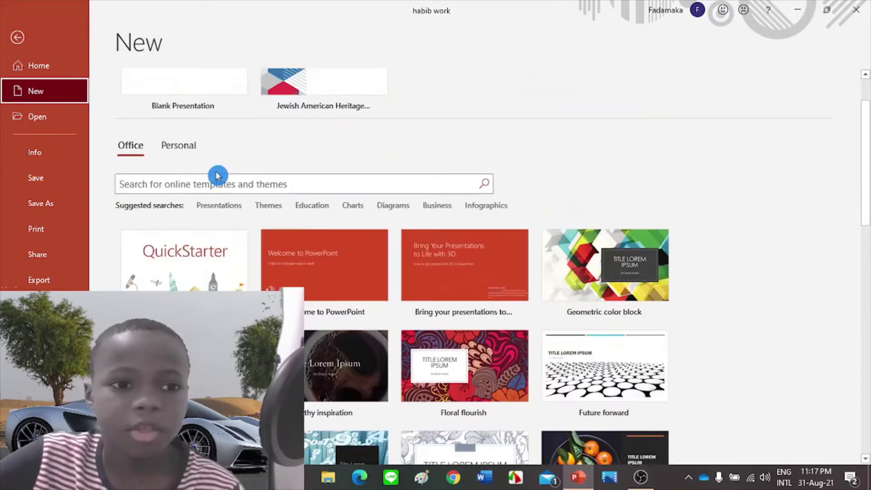
pyautogui.click(31, 51)
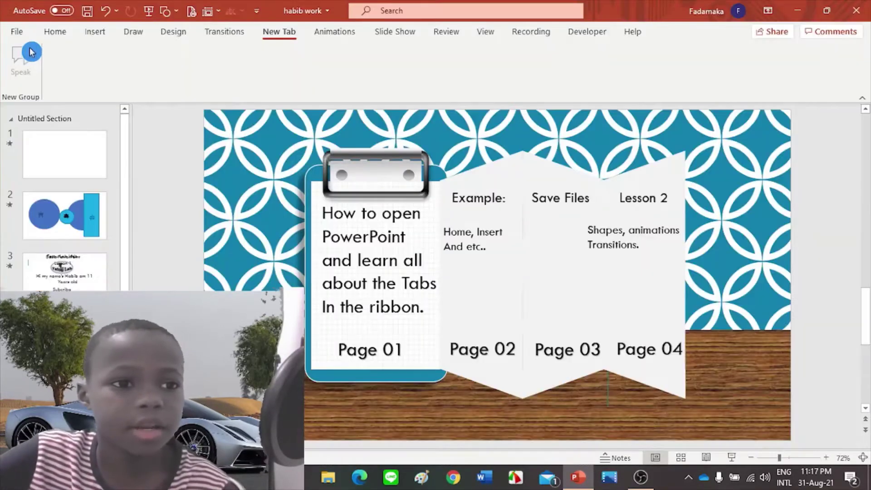
# Reopen the File pages and view the New page, then the Open page listing recent presentations
pyautogui.click(18, 32)
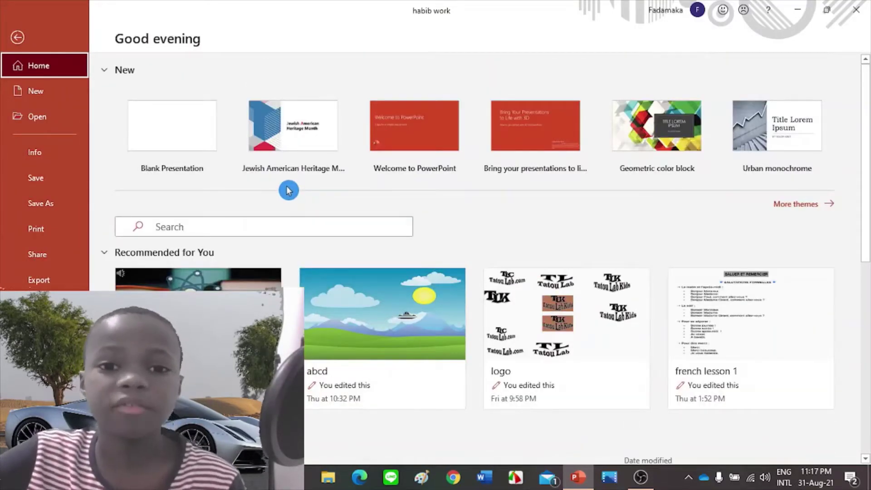
pyautogui.scroll(-1, 288, 189)
pyautogui.scroll(-3, 283, 189)
pyautogui.scroll(-2, 254, 193)
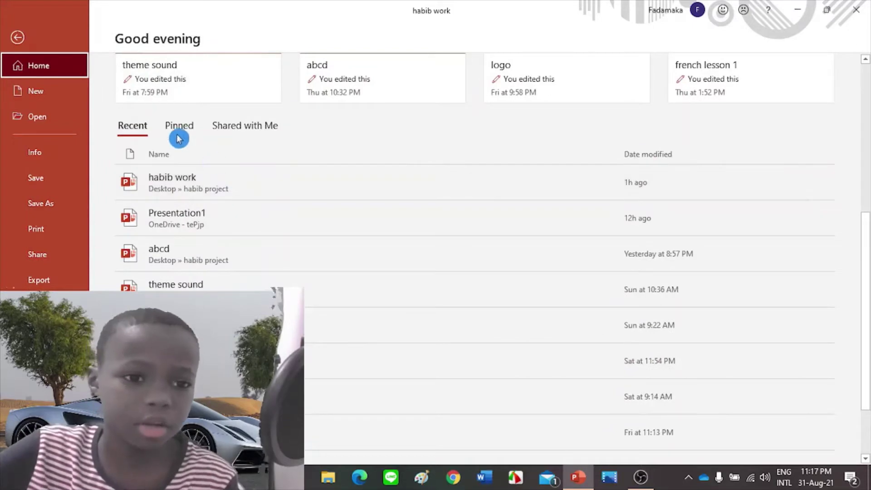
pyautogui.scroll(5, 191, 132)
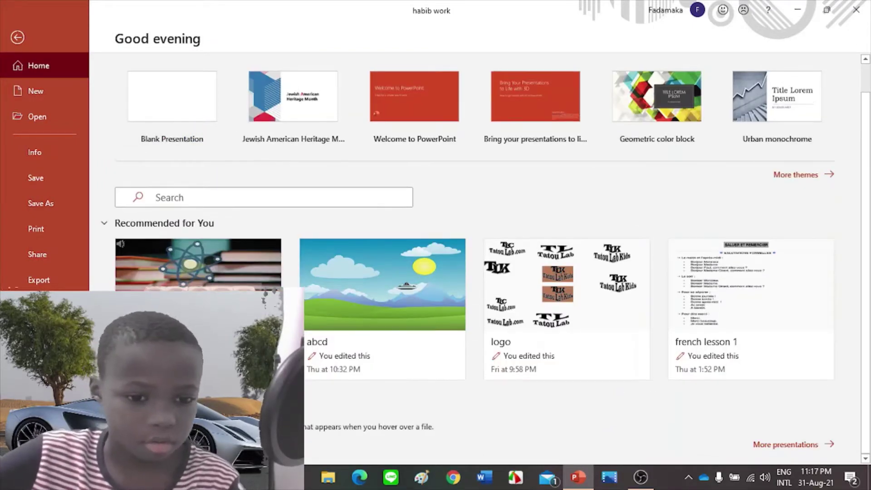
pyautogui.scroll(-2, 219, 271)
pyautogui.scroll(-3, 219, 271)
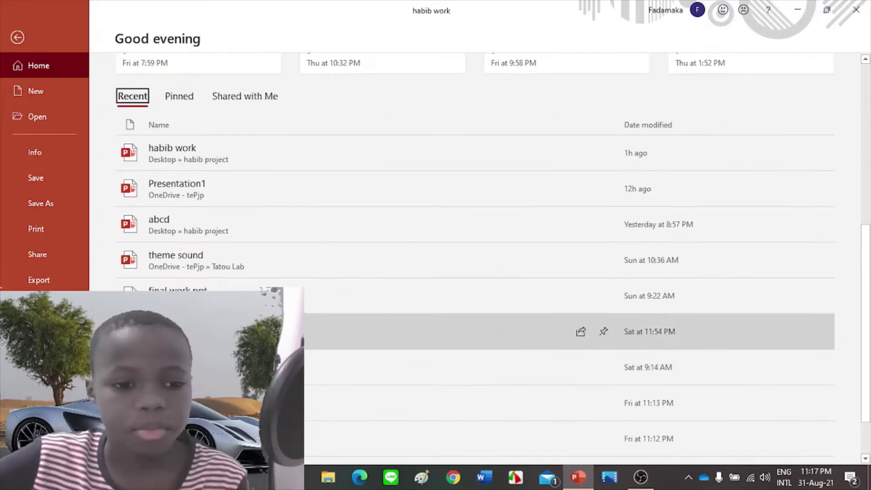
pyautogui.scroll(-1, 219, 271)
pyautogui.scroll(5, 219, 271)
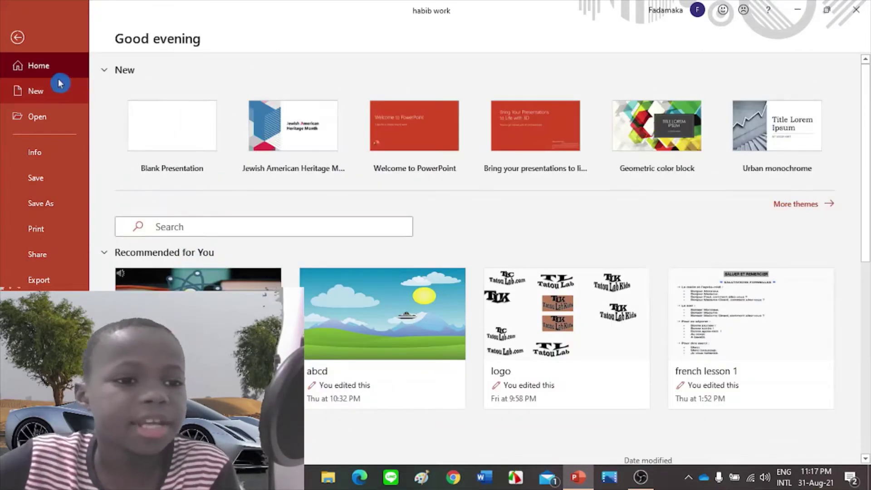
pyautogui.click(53, 86)
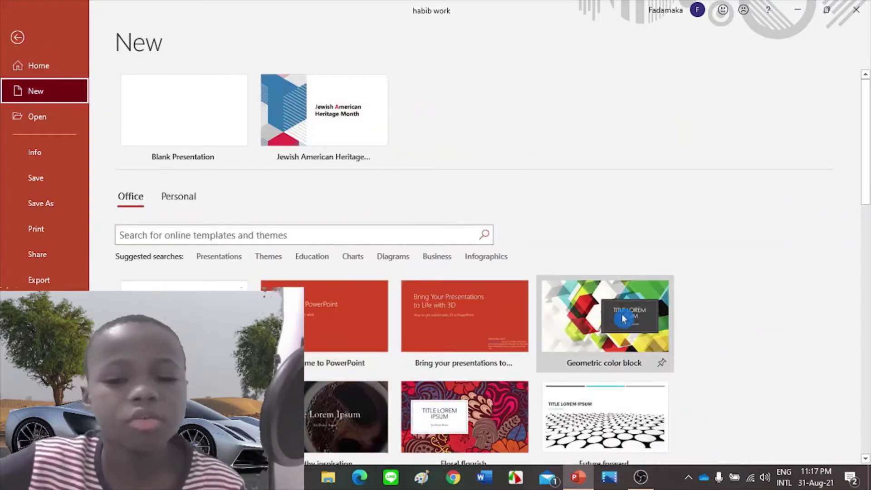
pyautogui.click(46, 117)
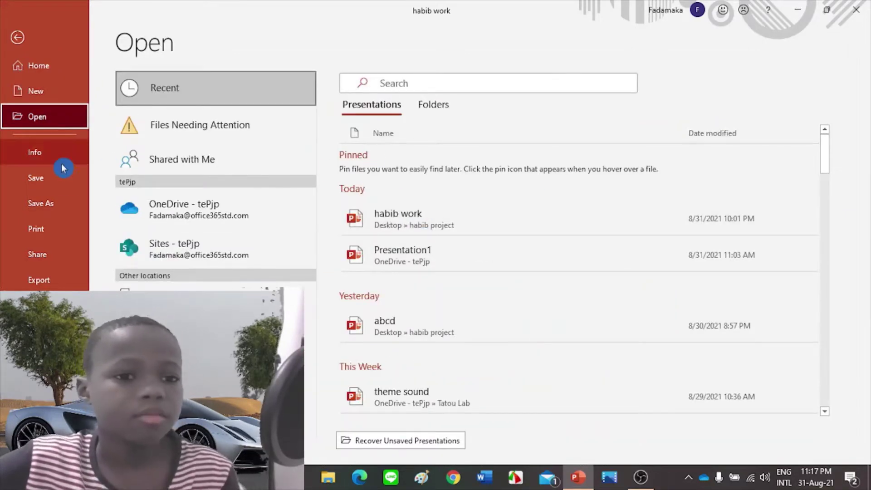
# Browse the Info, Save As, Print and Export backstage pages in turn
pyautogui.click(36, 161)
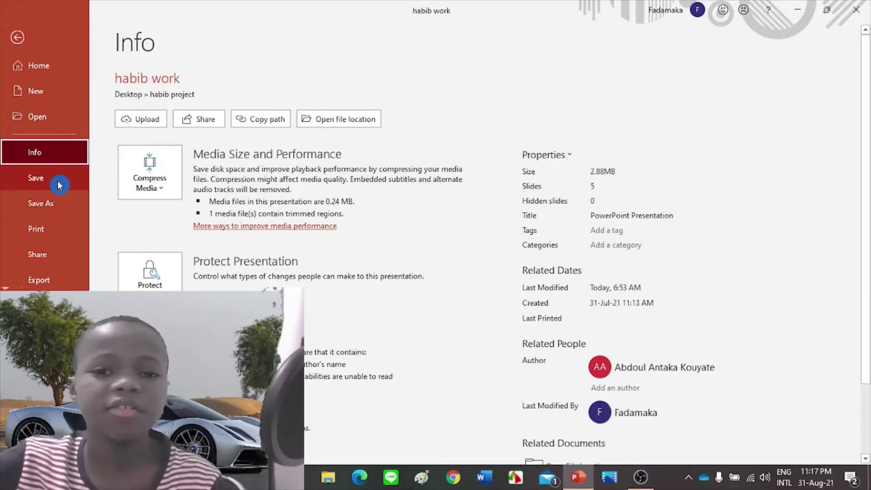
pyautogui.click(68, 207)
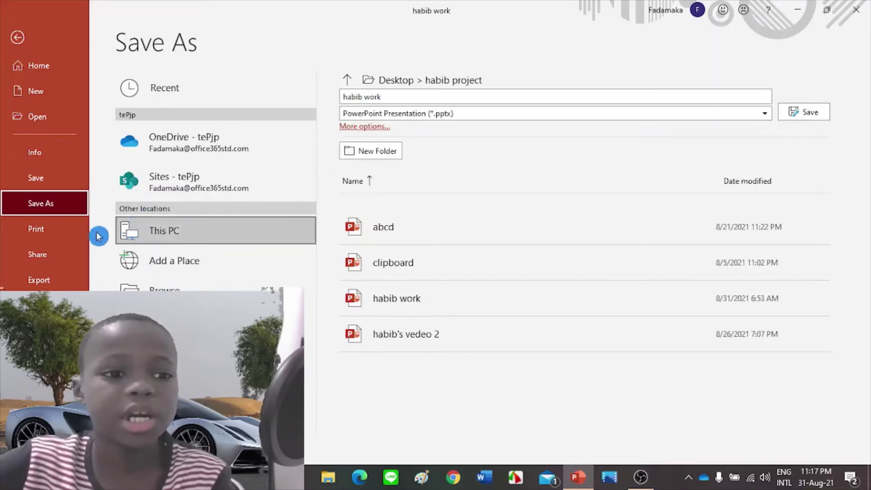
pyautogui.click(65, 234)
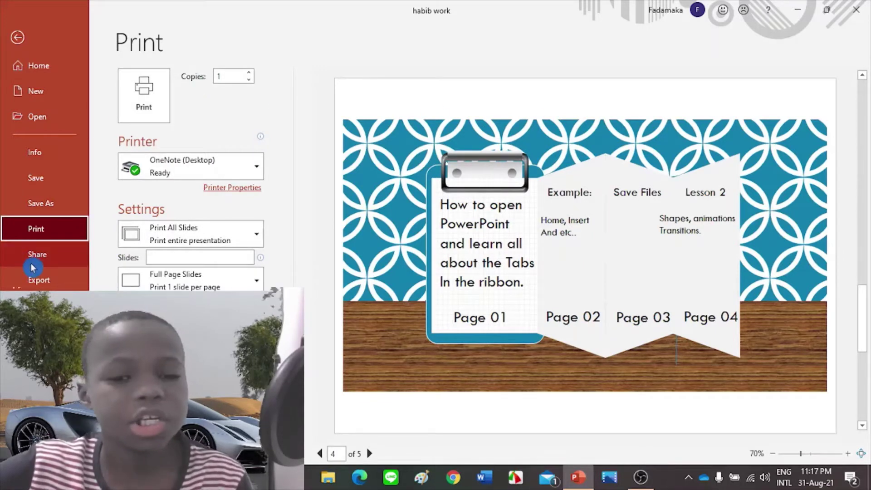
pyautogui.click(75, 281)
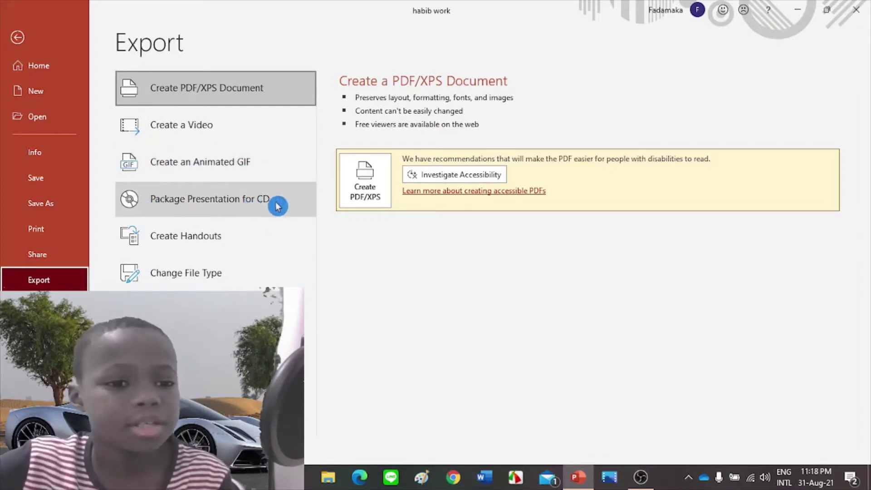
# Return to editing and draw a large blue oval circle on the blank first slide
pyautogui.click(48, 49)
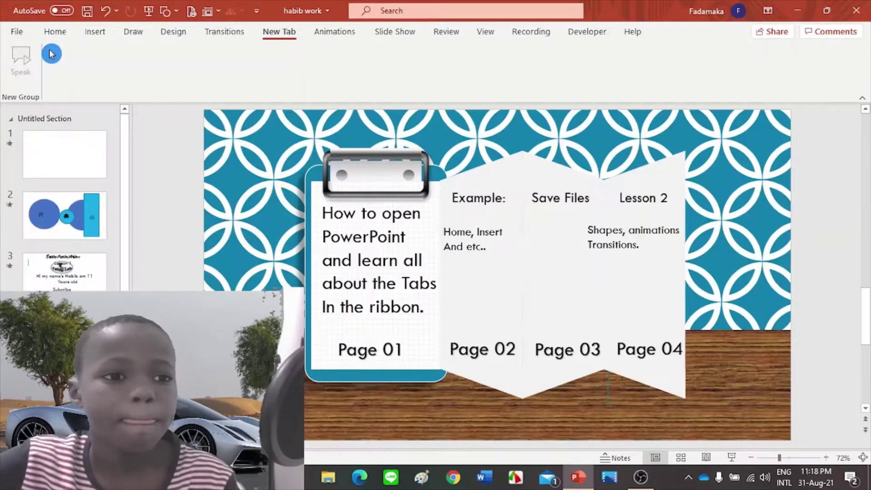
pyautogui.click(55, 32)
pyautogui.click(63, 159)
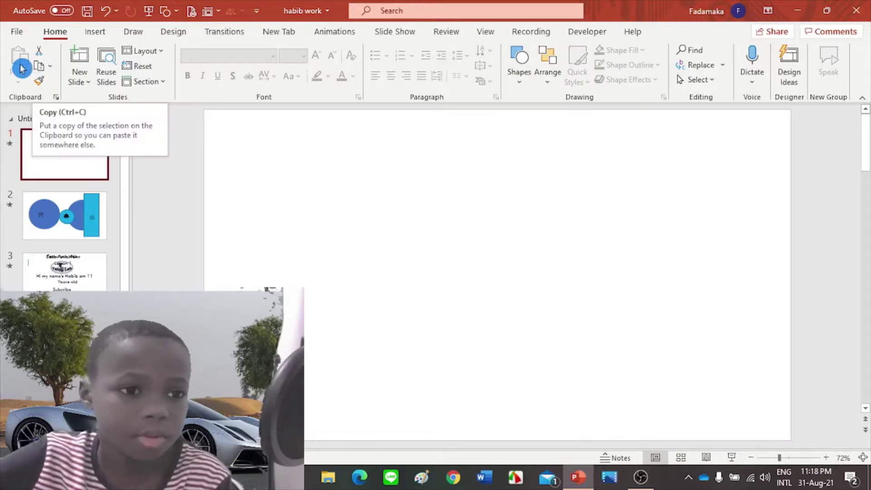
pyautogui.click(522, 66)
pyautogui.click(570, 116)
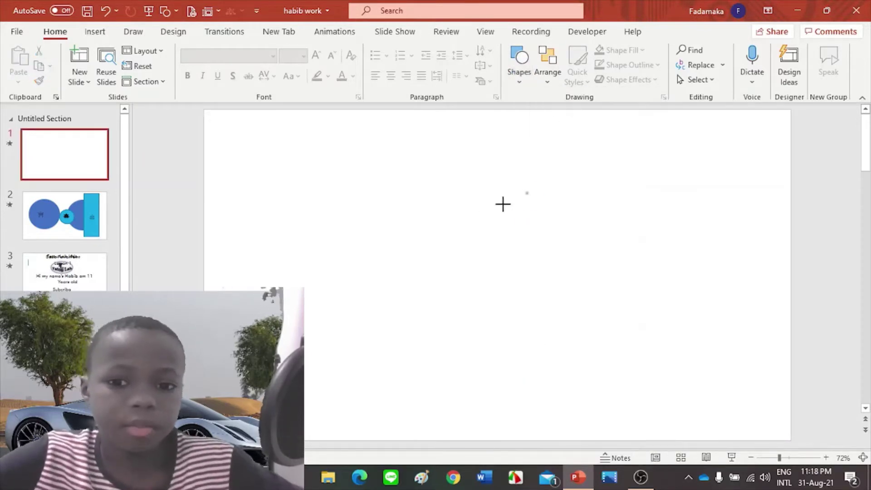
pyautogui.moveTo(527, 190); pyautogui.dragTo(319, 284)
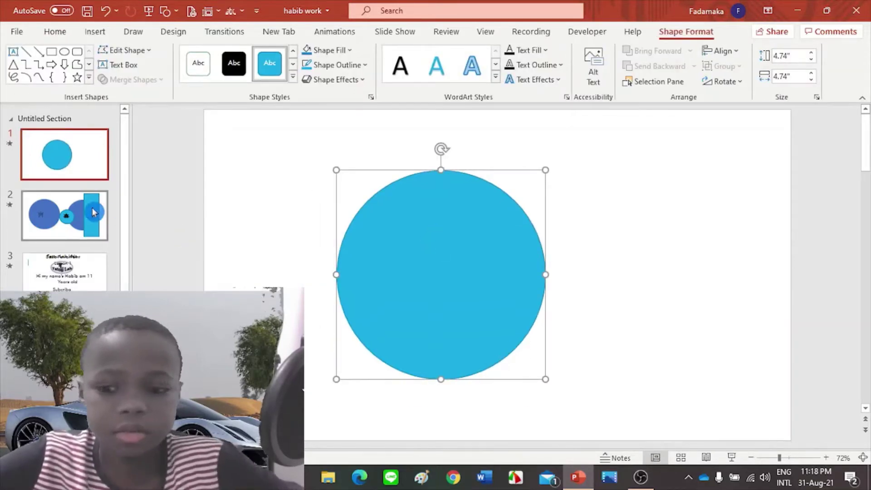
# Delete the old blue-circles slide and nudge the circle on slide 1 slightly right
pyautogui.click(64, 215)
pyautogui.press('Delete')
pyautogui.click(48, 142)
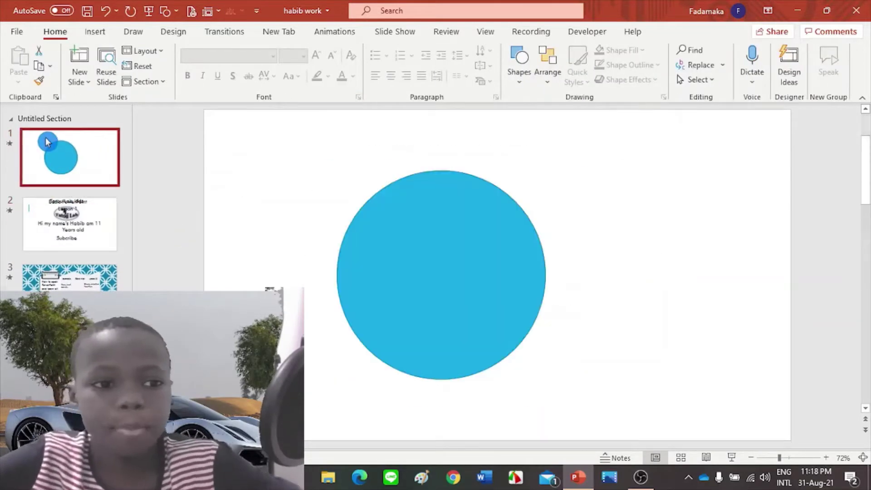
pyautogui.click(447, 247)
pyautogui.moveTo(348, 265); pyautogui.dragTo(363, 265)
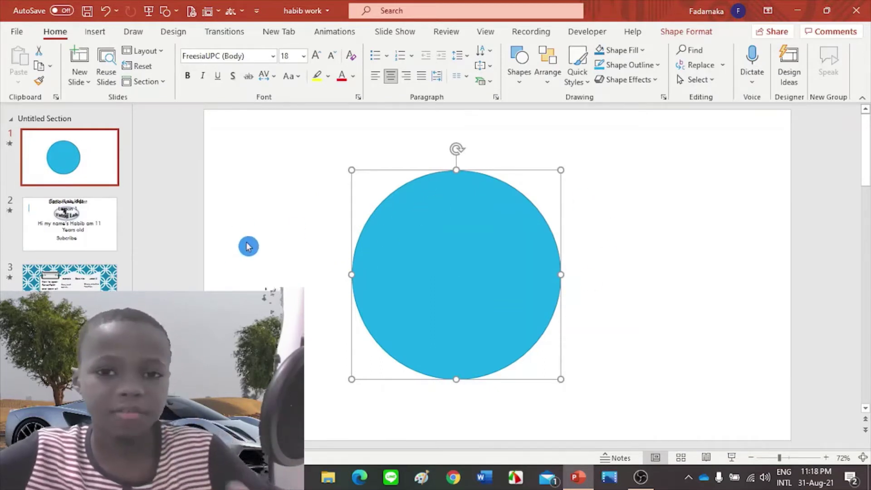
# Copy the circle, place the copy to the right, adjust both, then undo
pyautogui.click(39, 71)
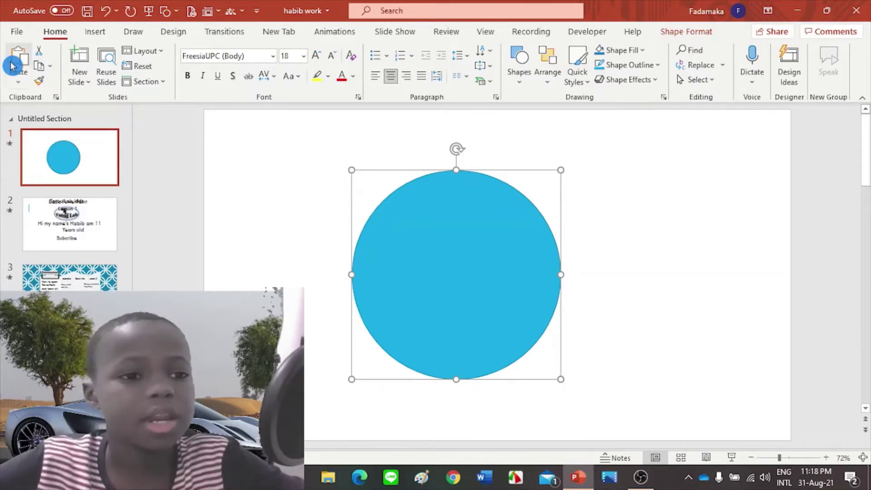
pyautogui.click(18, 61)
pyautogui.moveTo(410, 281); pyautogui.dragTo(675, 304)
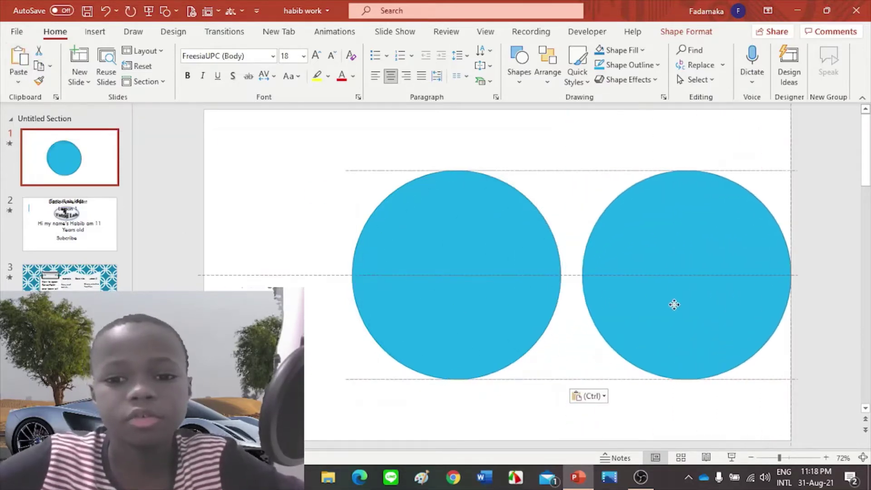
pyautogui.moveTo(511, 265); pyautogui.dragTo(416, 268)
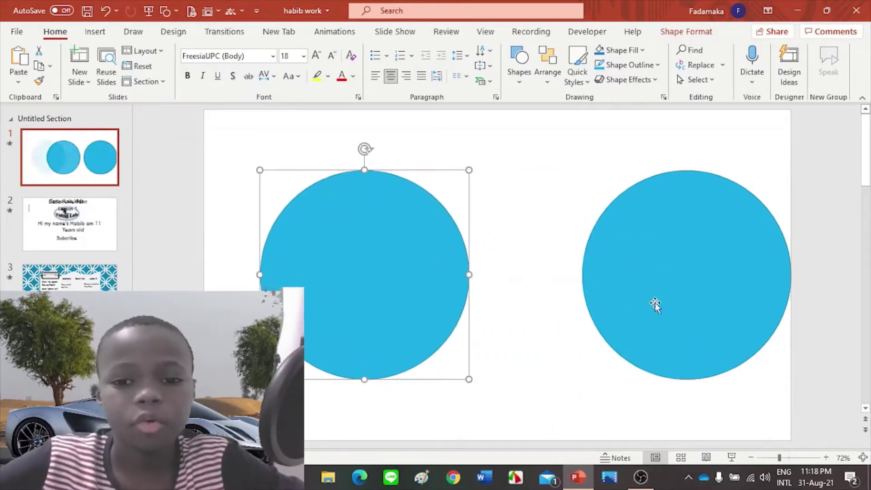
pyautogui.moveTo(655, 305); pyautogui.dragTo(629, 304)
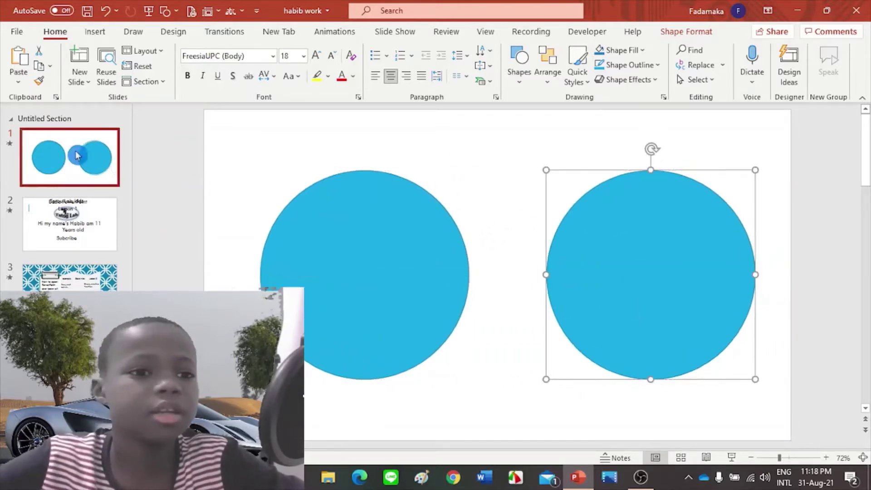
pyautogui.click(38, 68)
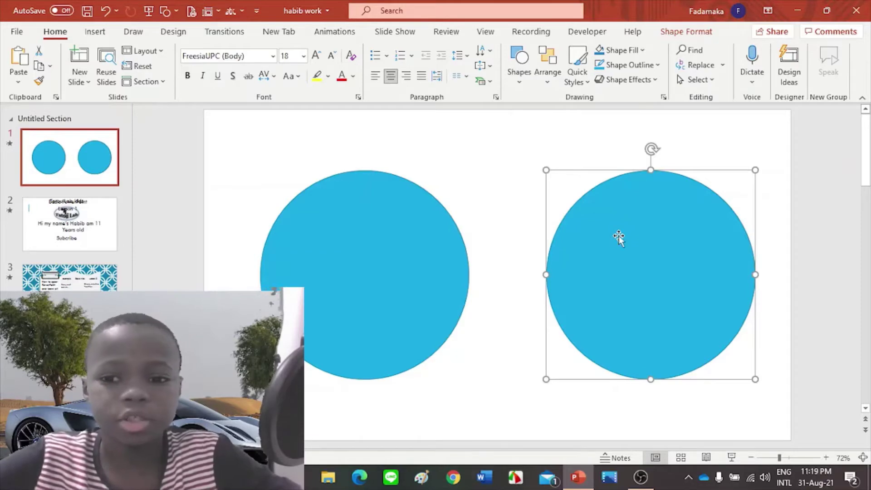
pyautogui.hotkey('ctrl', 'z')
# Paste another duplicate beside the left circle, then delete the right-hand circle
pyautogui.click(393, 262)
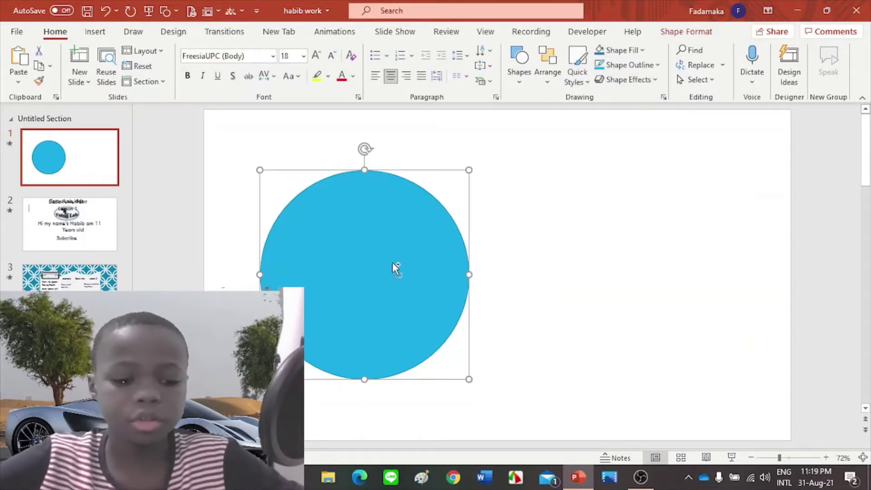
pyautogui.hotkey('ctrl', 'v')
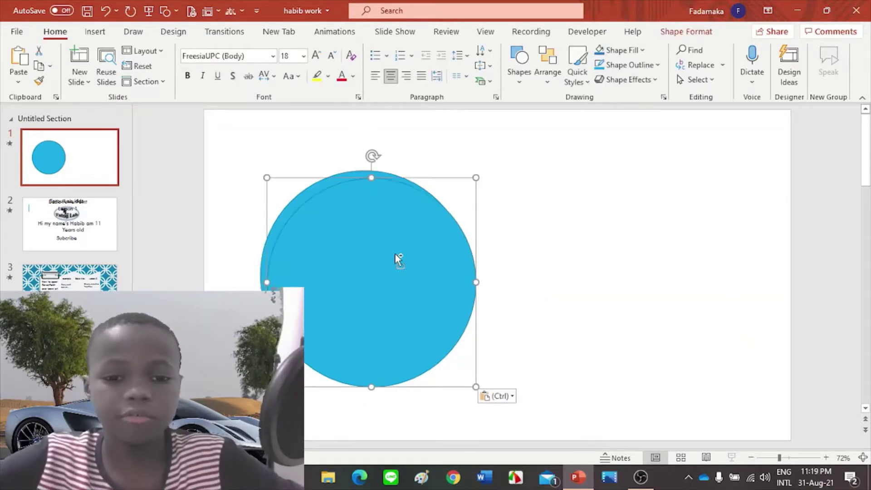
pyautogui.moveTo(394, 253); pyautogui.dragTo(667, 248)
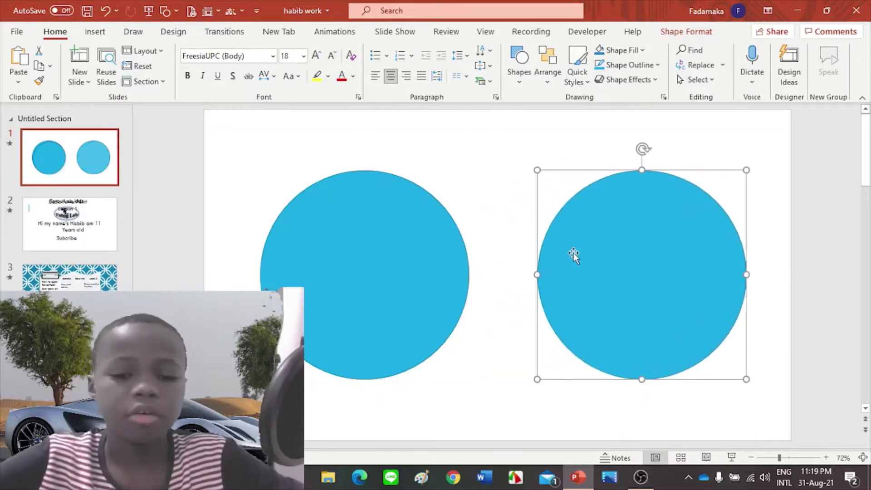
pyautogui.click(421, 252)
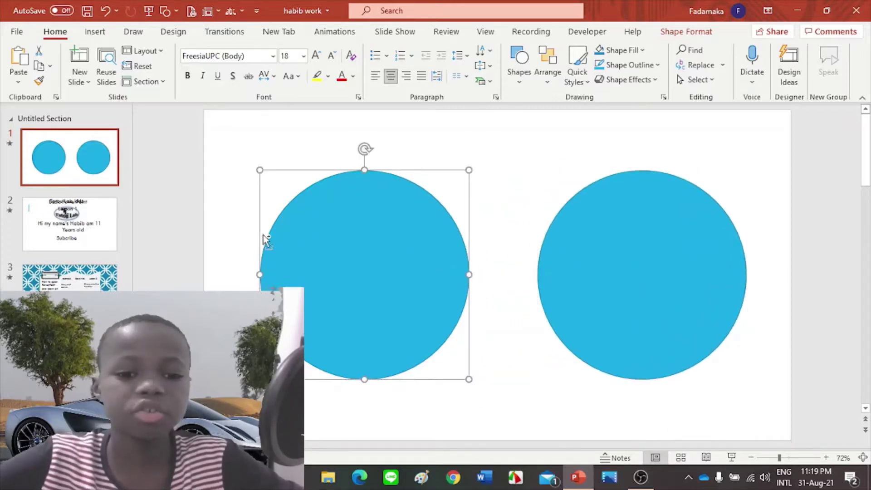
pyautogui.moveTo(264, 239)
pyautogui.mouseDown()
pyautogui.moveTo(508, 233)
pyautogui.moveTo(469, 227)
pyautogui.moveTo(594, 252)
pyautogui.mouseUp()
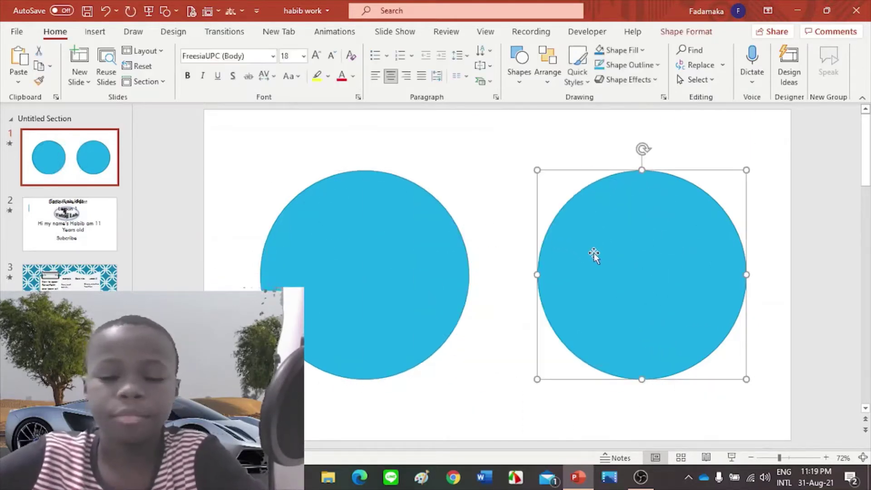
pyautogui.press('Delete')
pyautogui.click(87, 78)
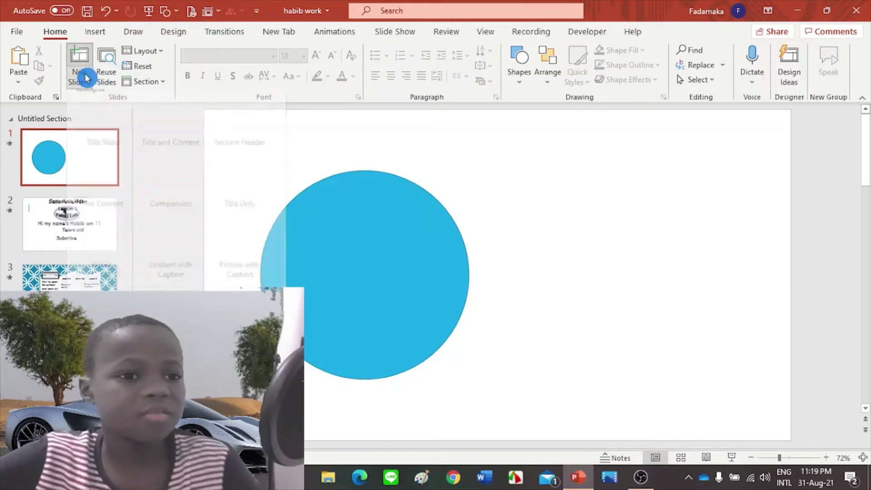
pyautogui.click(128, 251)
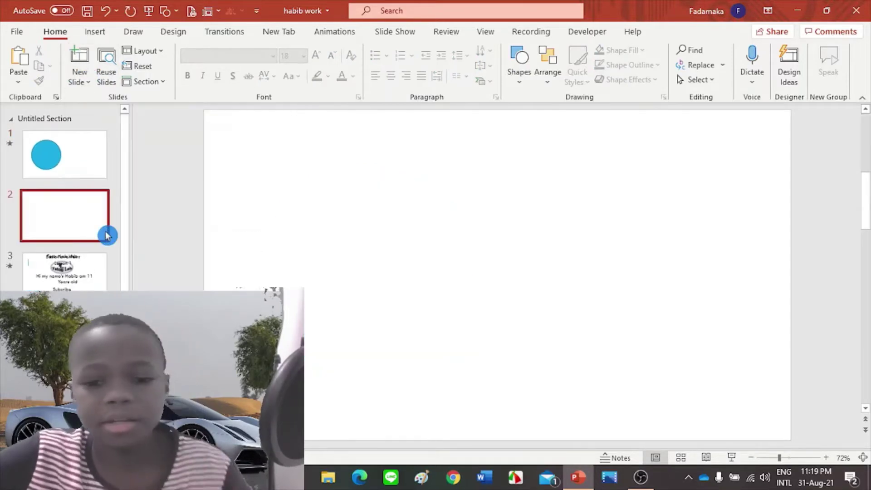
pyautogui.press('Delete')
pyautogui.click(82, 78)
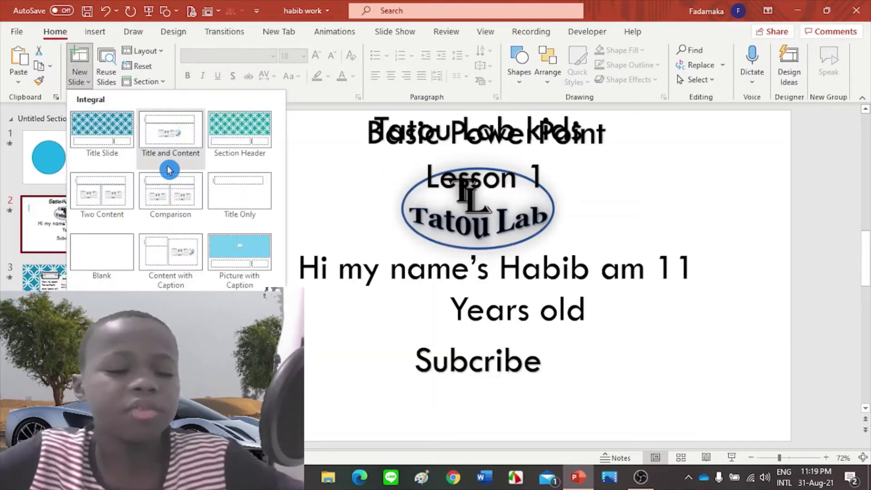
pyautogui.click(128, 154)
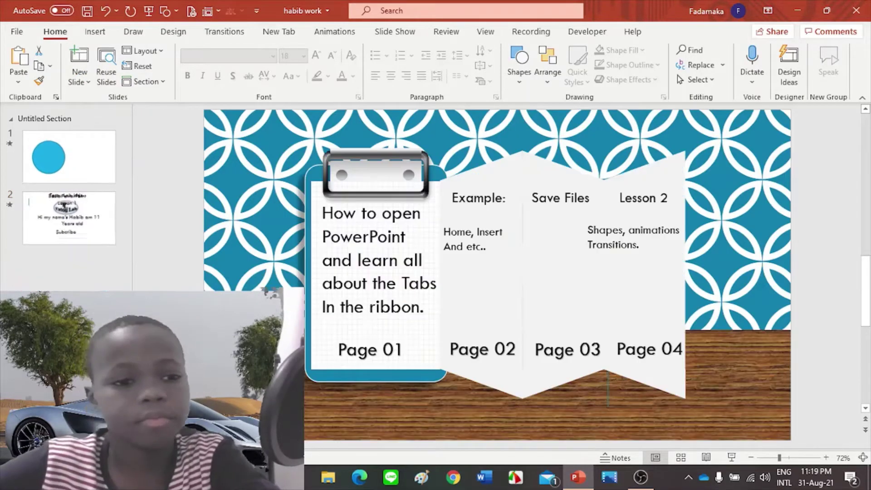
pyautogui.hotkey('ctrl', 'v')
pyautogui.click(88, 145)
pyautogui.click(106, 72)
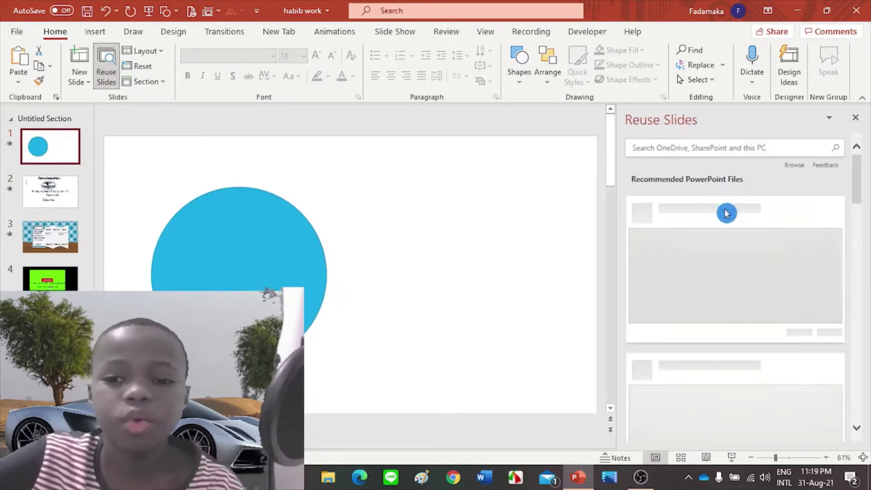
pyautogui.scroll(-5, 762, 255)
pyautogui.scroll(-3, 762, 259)
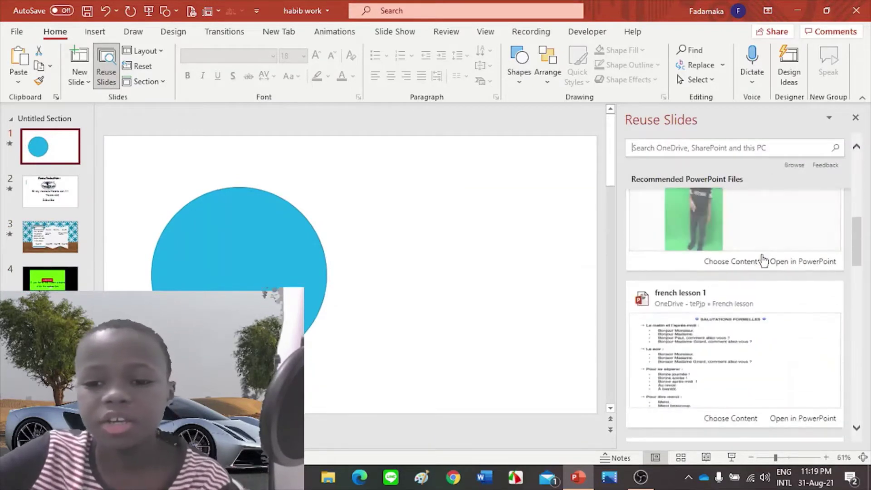
pyautogui.scroll(-2, 762, 258)
pyautogui.scroll(-3, 763, 259)
pyautogui.scroll(-3, 764, 260)
pyautogui.scroll(-2, 765, 259)
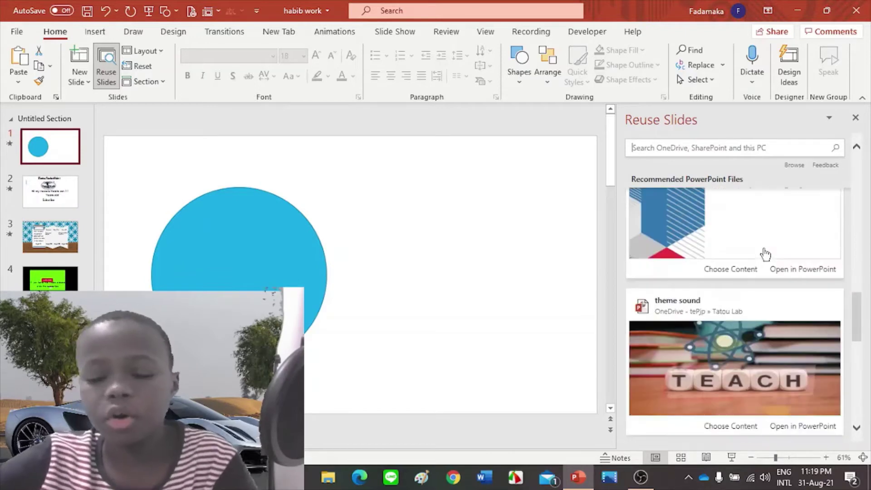
pyautogui.scroll(-3, 763, 254)
pyautogui.scroll(-3, 759, 252)
pyautogui.scroll(-3, 755, 247)
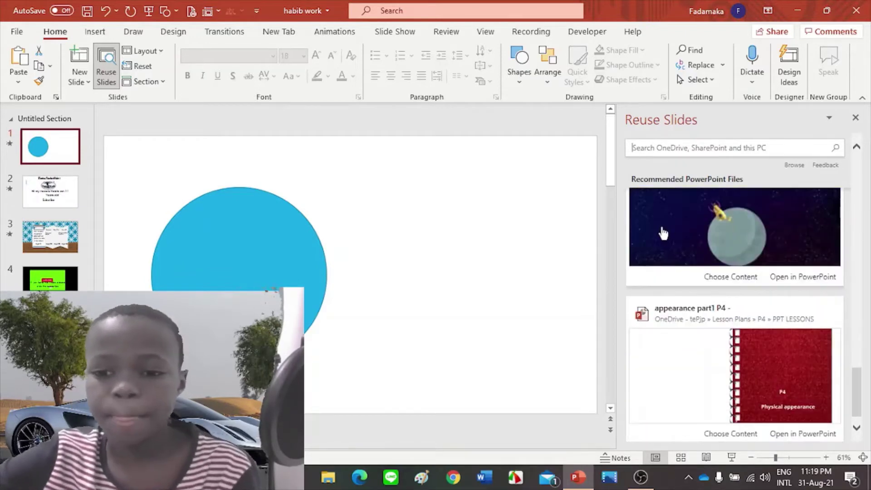
pyautogui.click(856, 121)
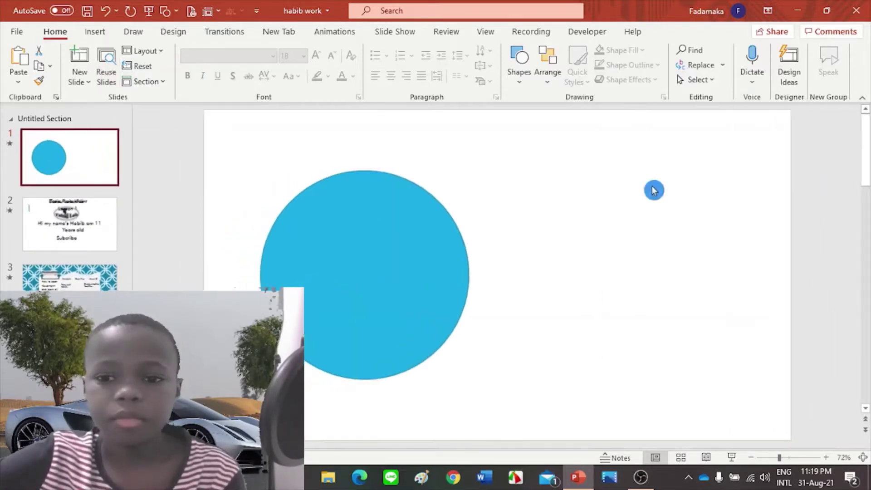
pyautogui.click(150, 54)
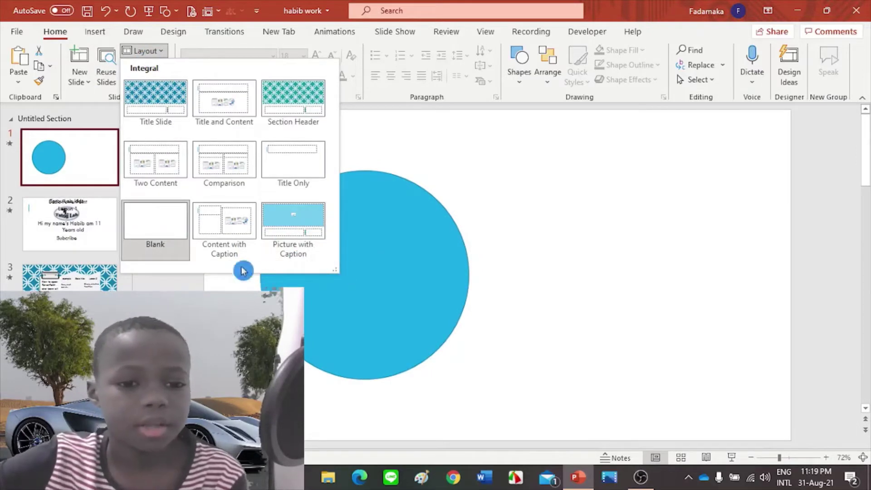
pyautogui.click(111, 111)
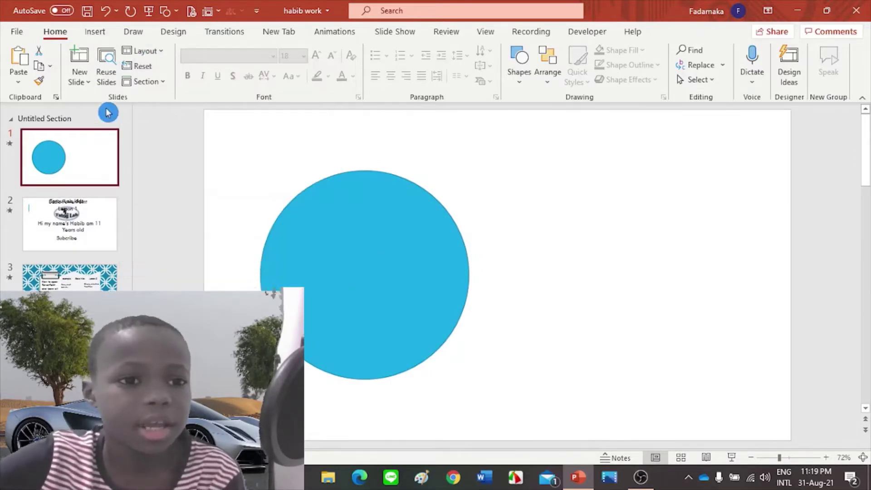
pyautogui.click(161, 86)
pyautogui.click(176, 154)
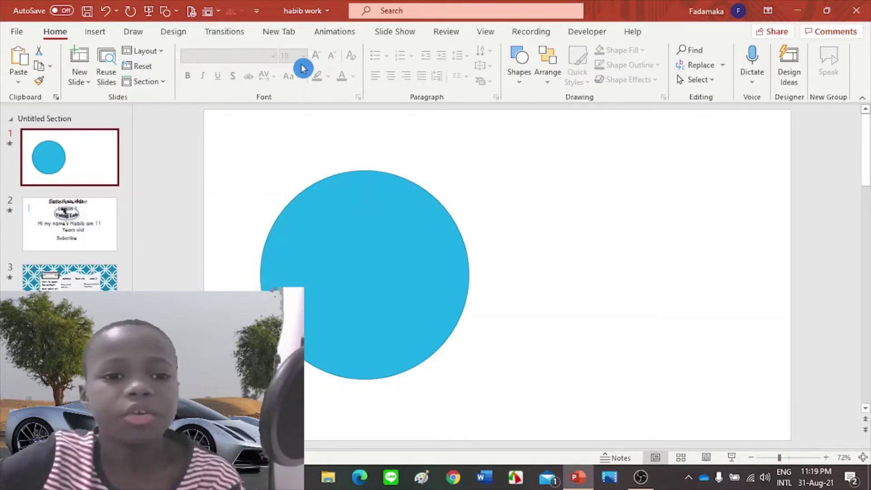
# Insert a text box right of the circle and type 'Habib'
pyautogui.click(92, 36)
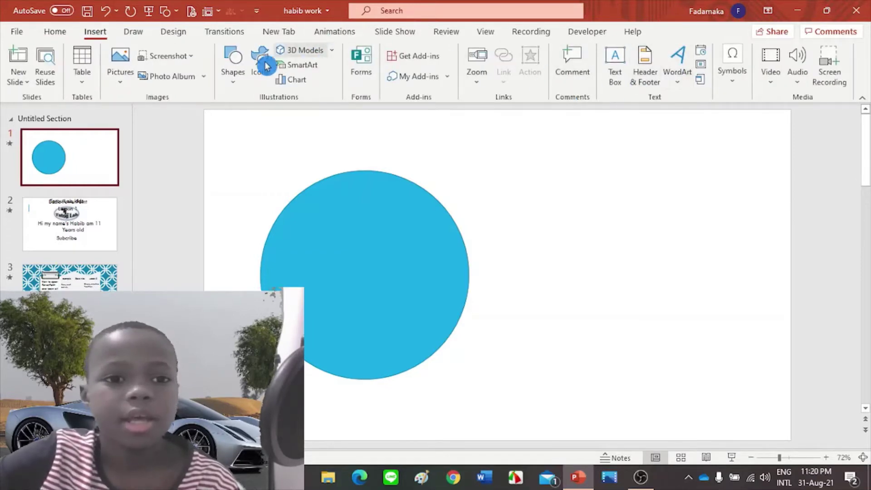
pyautogui.click(614, 70)
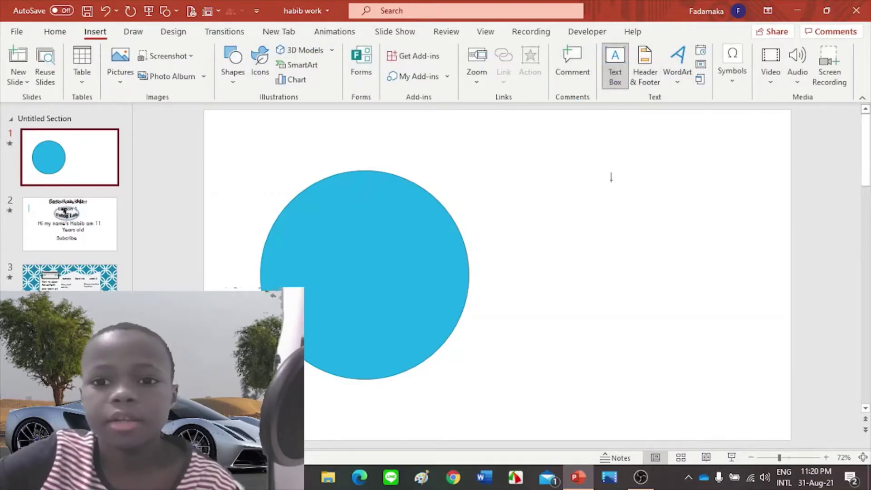
pyautogui.click(614, 190)
pyautogui.write('gfdv')
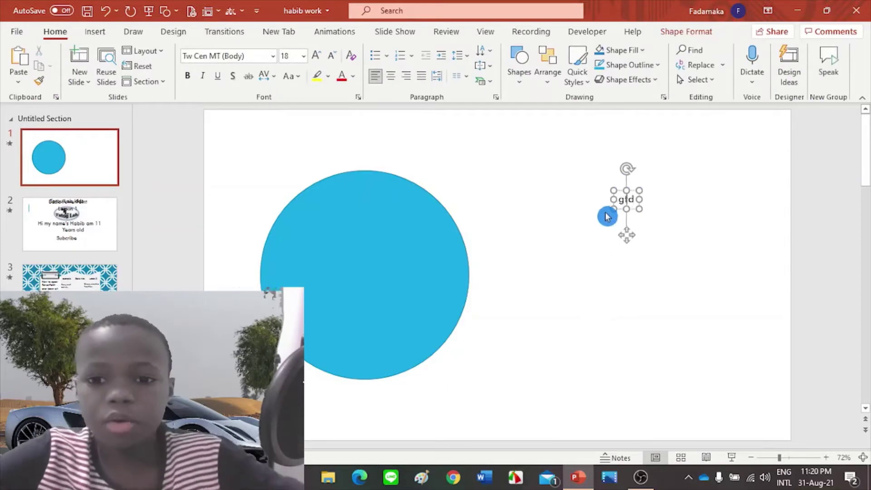
pyautogui.press('BackSpace')
pyautogui.press('BackSpace')
pyautogui.press('BackSpace')
pyautogui.press('BackSpace')
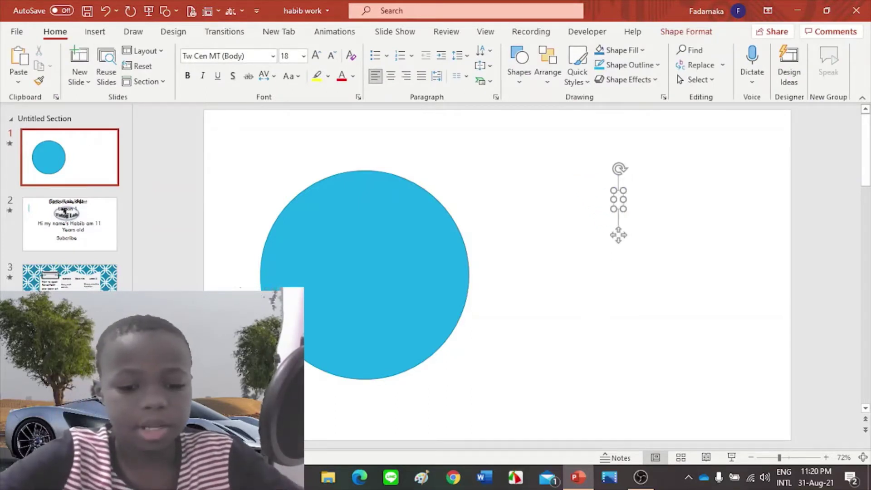
pyautogui.write('Habib')
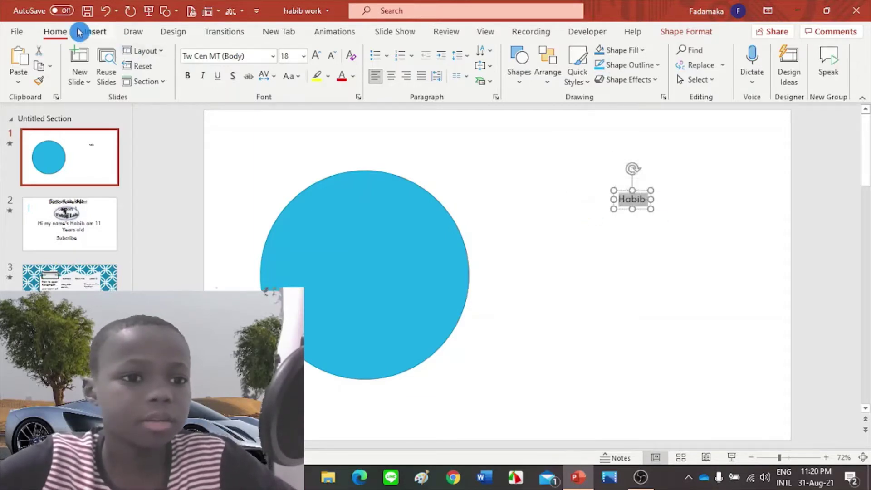
# Enlarge the Habib text to 115 pt
pyautogui.click(317, 57)
pyautogui.click(317, 57)
pyautogui.click(317, 56)
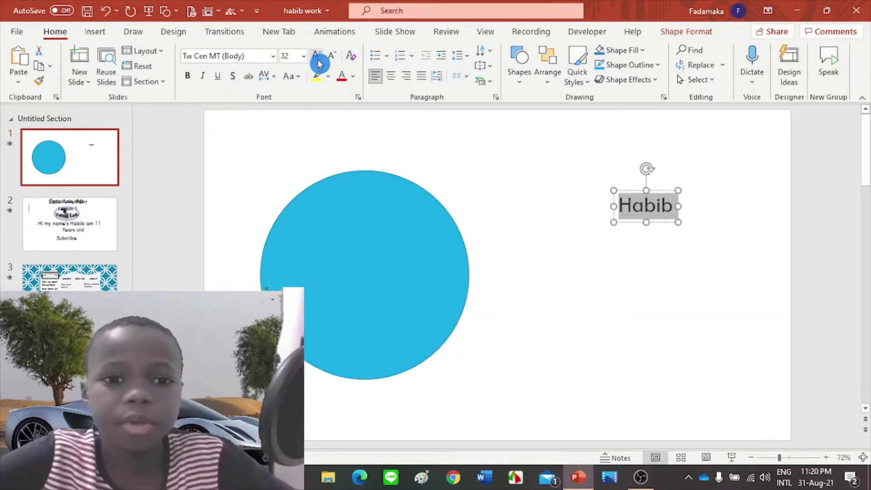
pyautogui.click(317, 57)
pyautogui.click(317, 57)
pyautogui.click(317, 56)
pyautogui.click(317, 57)
pyautogui.click(303, 55)
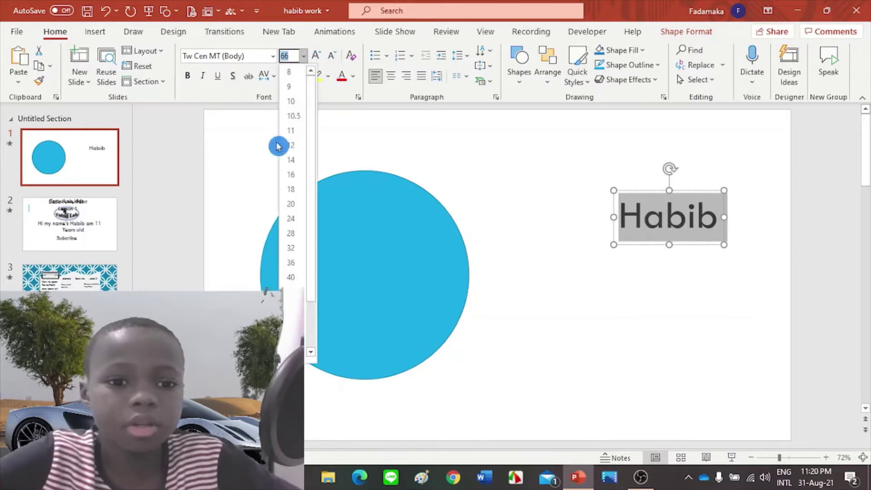
pyautogui.click(474, 376)
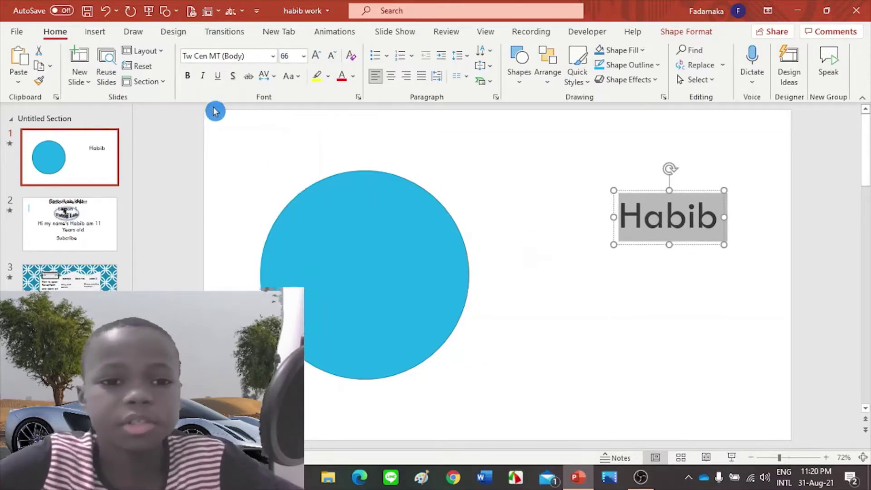
pyautogui.click(317, 57)
pyautogui.click(317, 57)
pyautogui.click(317, 57)
pyautogui.click(317, 57)
pyautogui.click(317, 57)
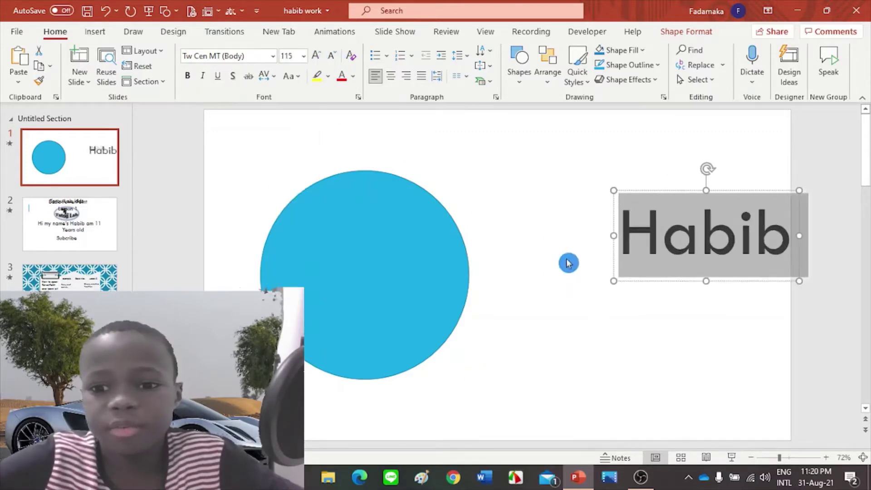
# Move the Habib box up, colour it dark green, and set highlight to No Color
pyautogui.moveTo(648, 280); pyautogui.dragTo(555, 249)
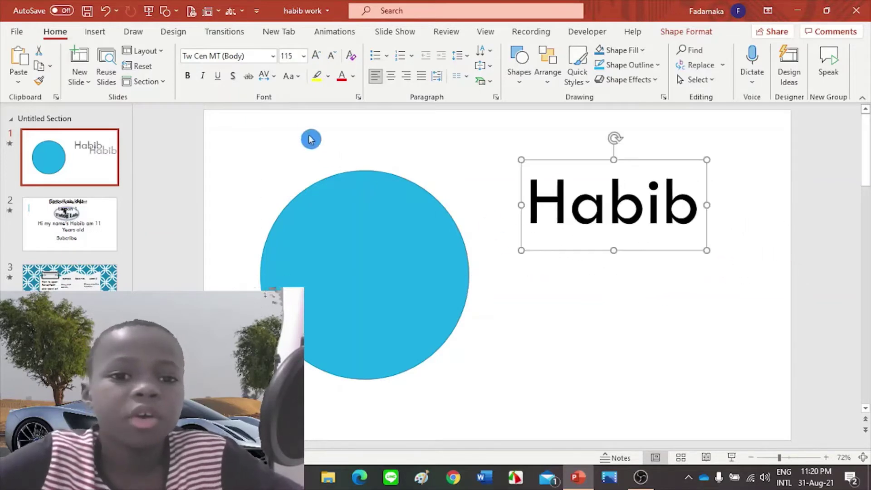
pyautogui.moveTo(695, 211); pyautogui.dragTo(554, 212)
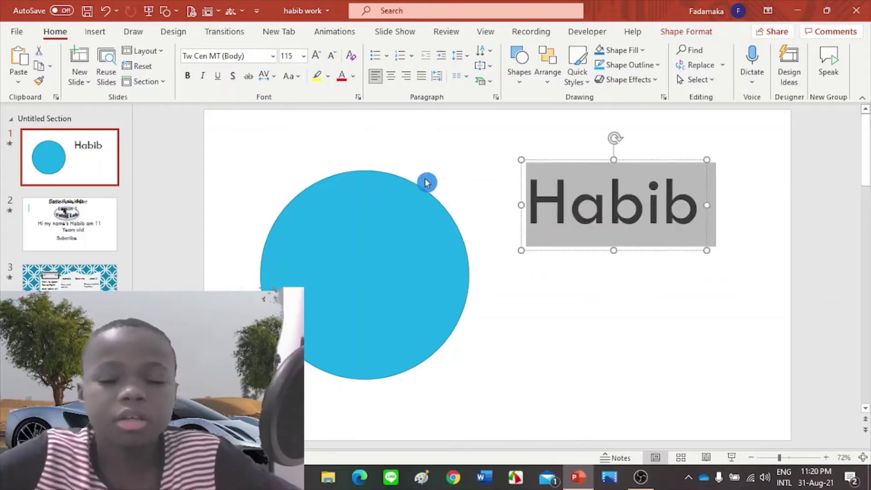
pyautogui.click(342, 77)
pyautogui.click(353, 76)
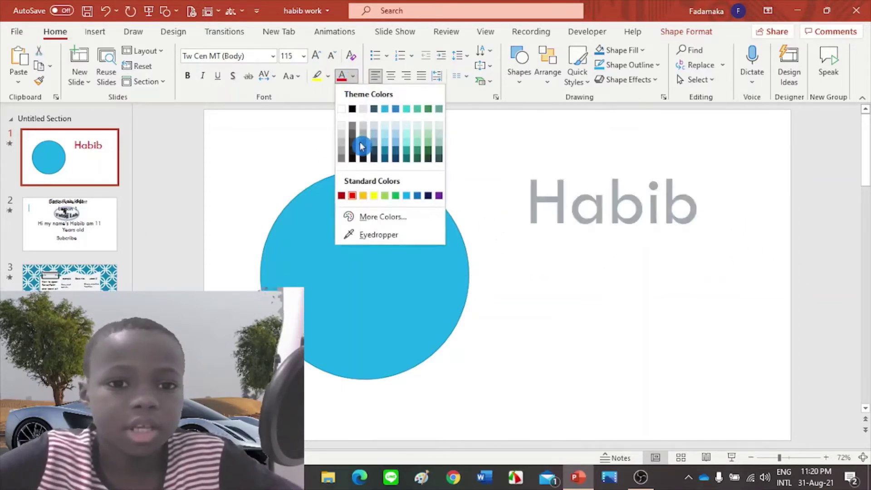
pyautogui.click(417, 158)
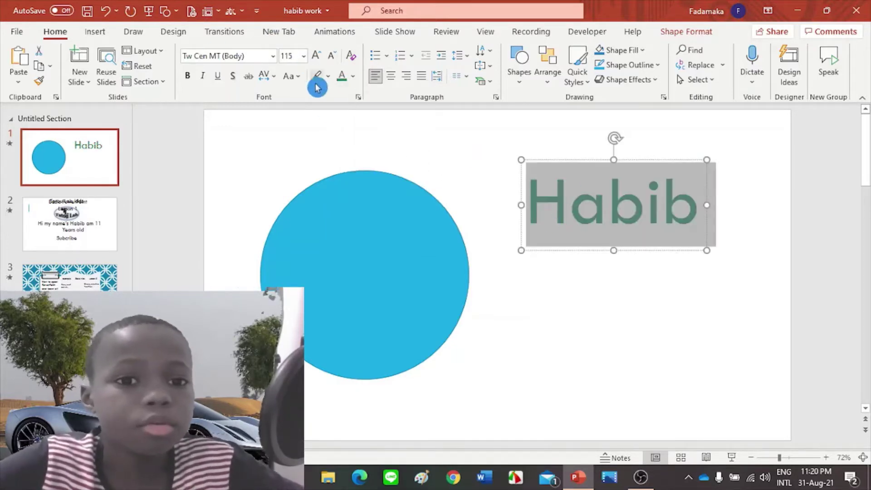
pyautogui.click(328, 77)
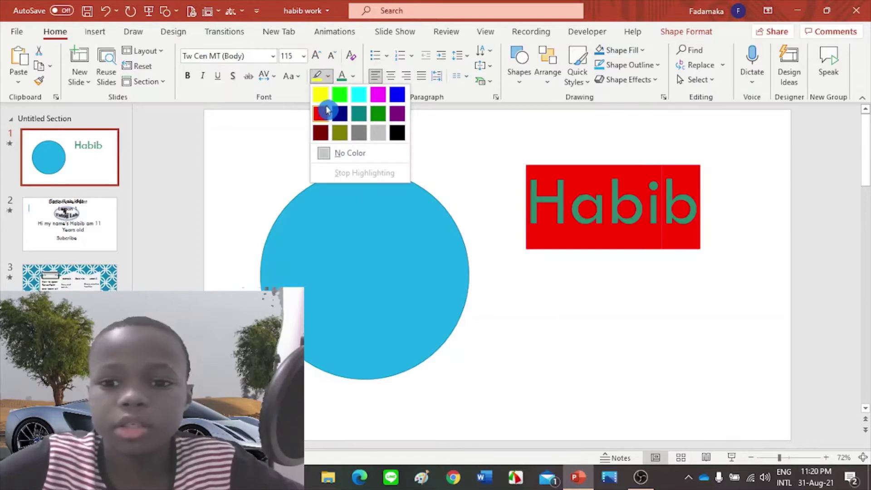
pyautogui.click(356, 154)
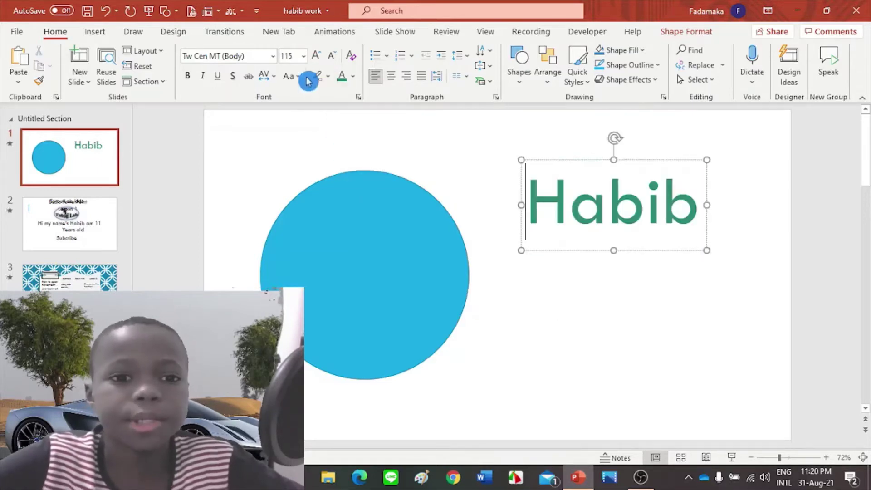
# Change the Habib font to Aharoni and move the title above the blue circle
pyautogui.click(273, 59)
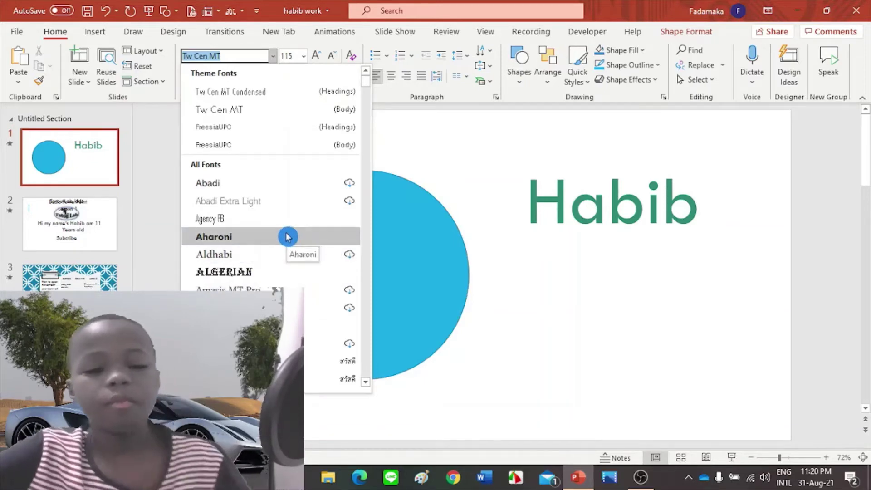
pyautogui.click(287, 236)
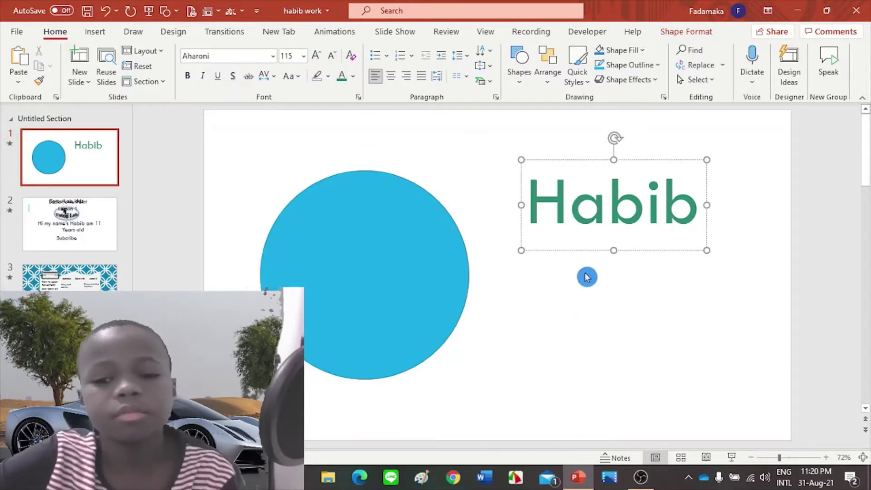
pyautogui.moveTo(587, 253)
pyautogui.mouseDown()
pyautogui.moveTo(363, 189)
pyautogui.moveTo(344, 193)
pyautogui.mouseUp()
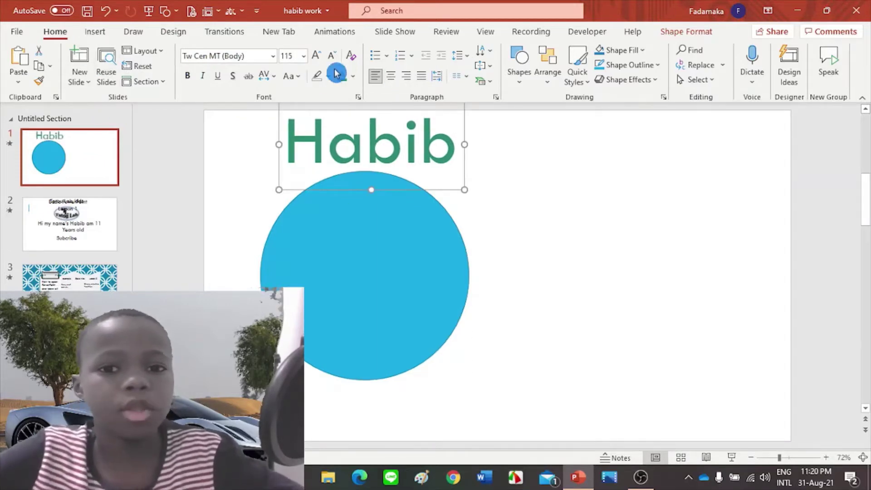
# Open the Shapes gallery and scroll through the available shapes
pyautogui.click(524, 70)
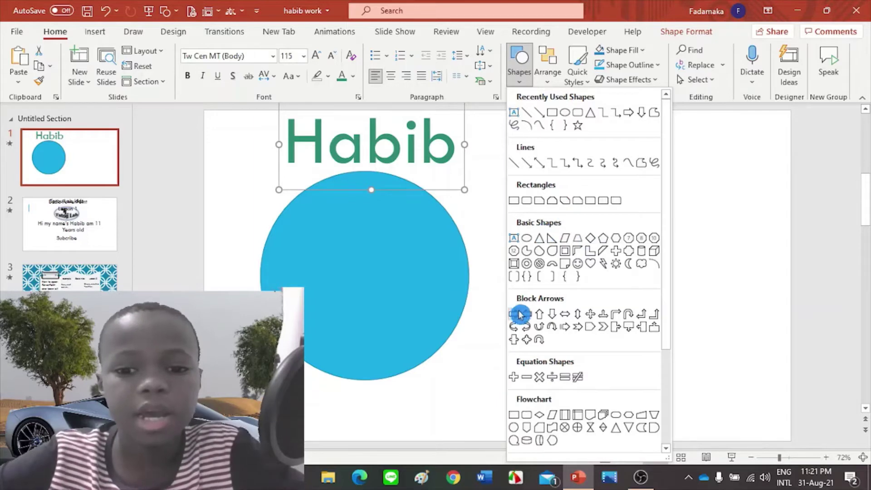
pyautogui.scroll(-3, 586, 331)
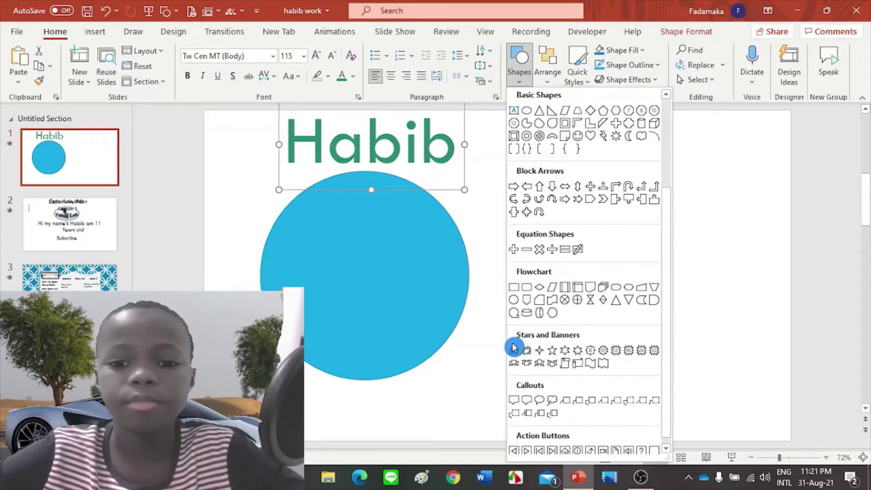
pyautogui.scroll(-1, 544, 390)
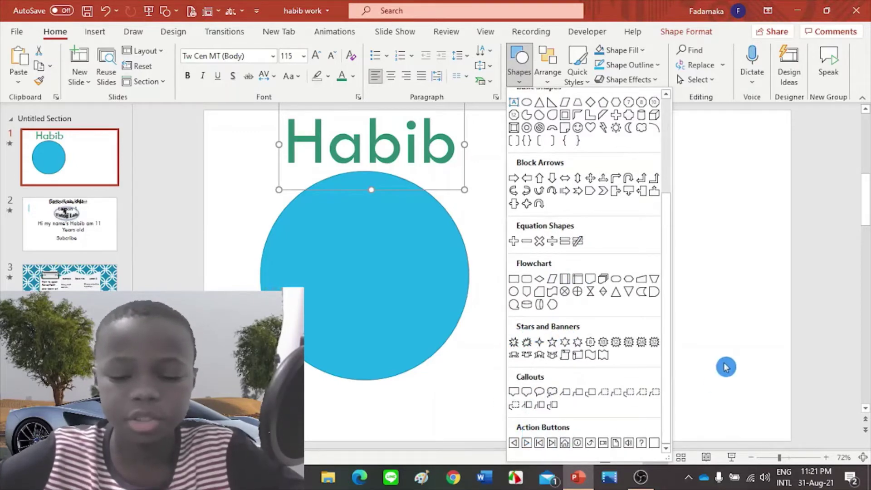
# Close the shapes gallery, nudge the circle, and try Bring to Front and Bring Forward
pyautogui.click(705, 203)
pyautogui.moveTo(419, 282); pyautogui.dragTo(415, 297)
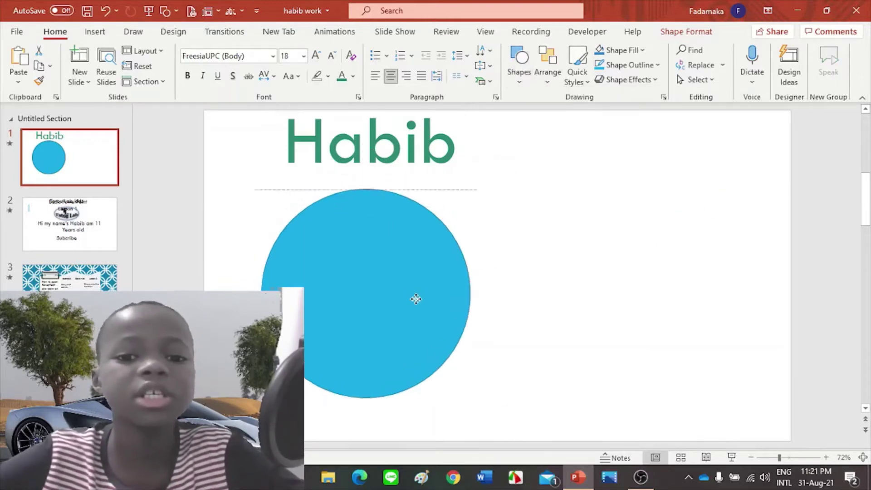
pyautogui.click(548, 75)
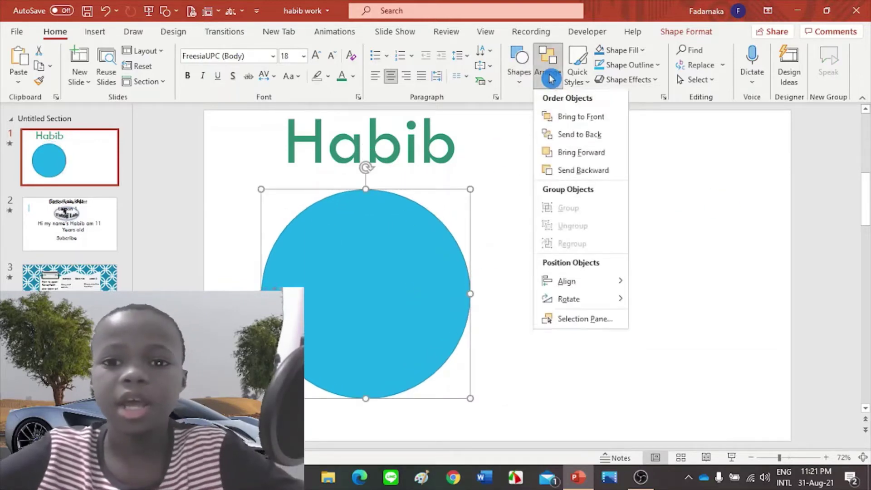
pyautogui.click(583, 119)
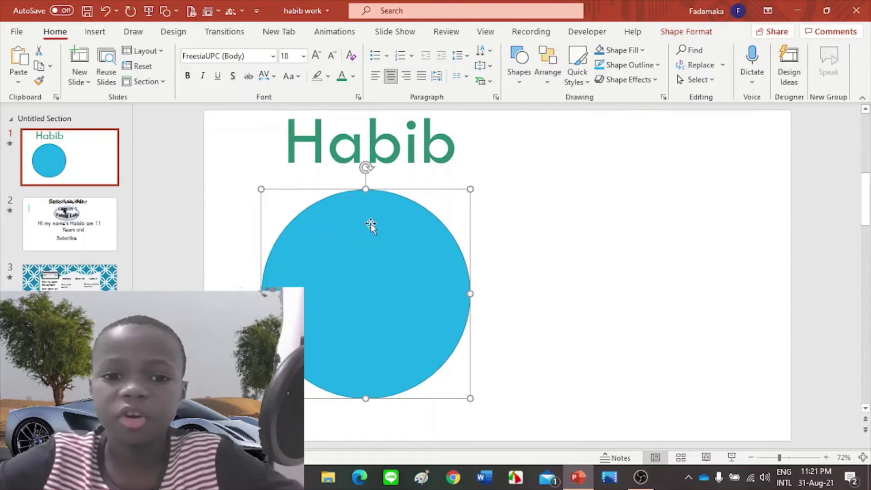
pyautogui.moveTo(383, 260); pyautogui.dragTo(382, 276)
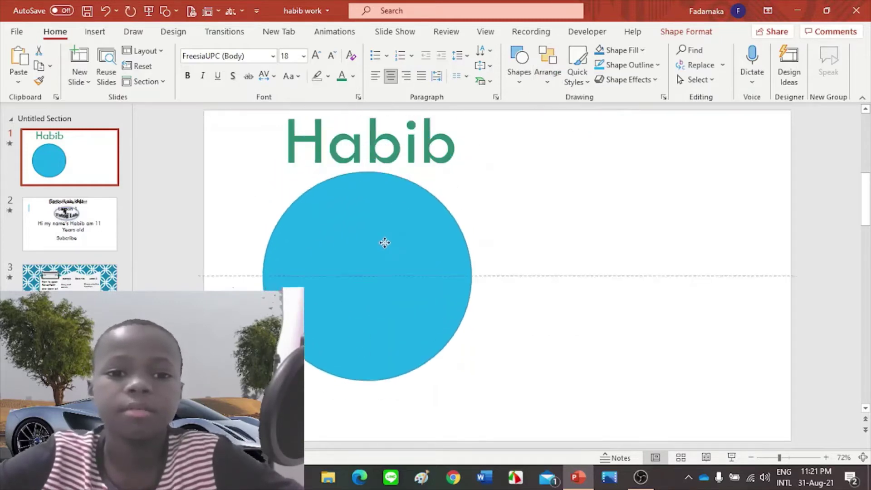
pyautogui.click(548, 74)
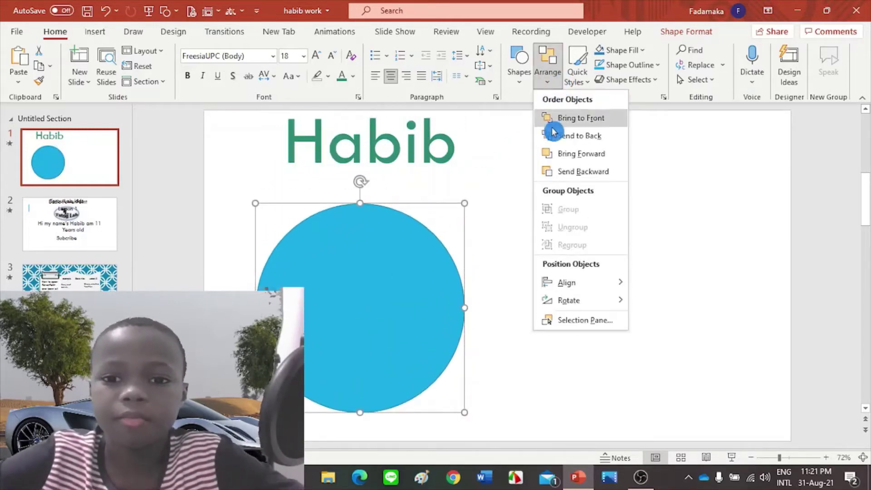
pyautogui.click(567, 155)
pyautogui.moveTo(392, 267); pyautogui.dragTo(386, 253)
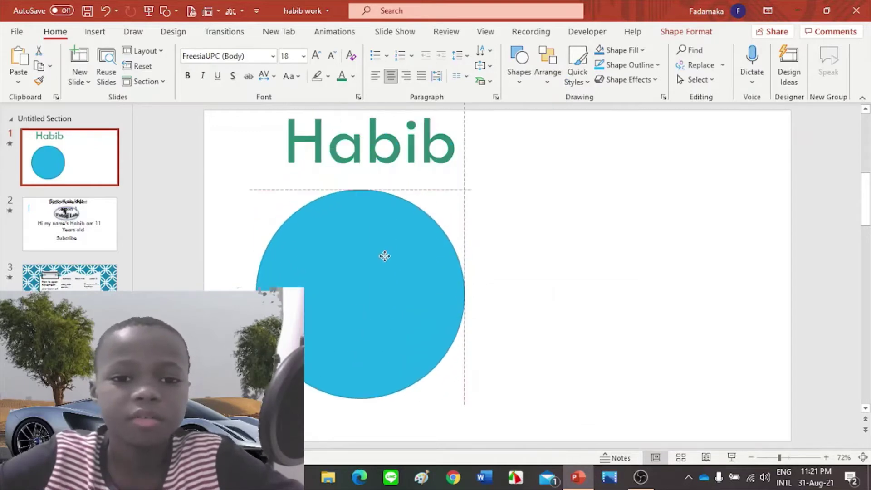
# Send the circle backward, then to the back, and Align Center it on the slide
pyautogui.click(548, 68)
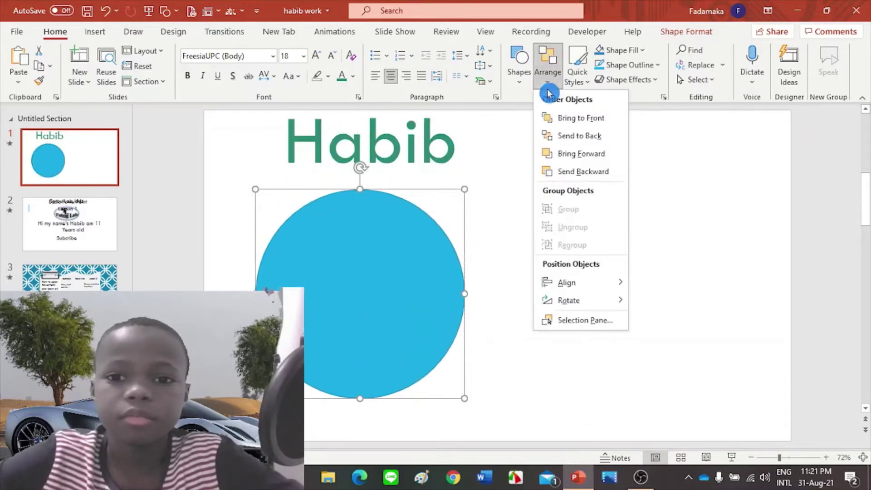
pyautogui.click(567, 170)
pyautogui.moveTo(382, 264); pyautogui.dragTo(362, 271)
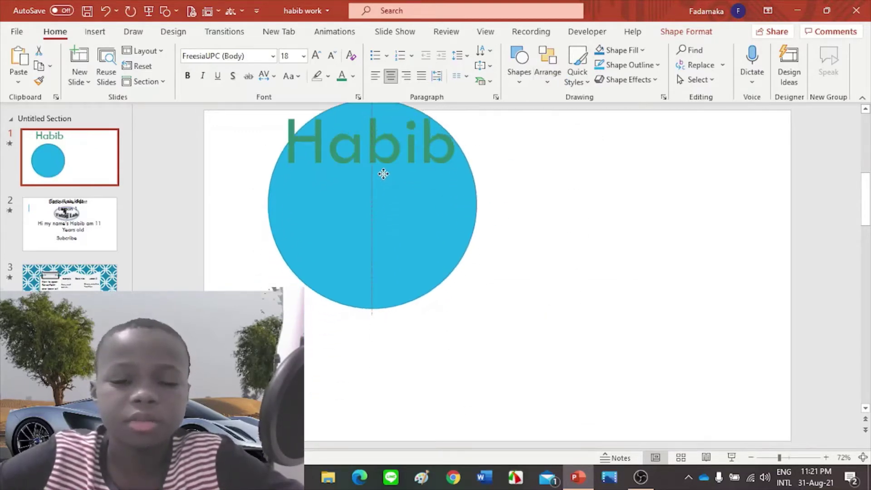
pyautogui.click(548, 68)
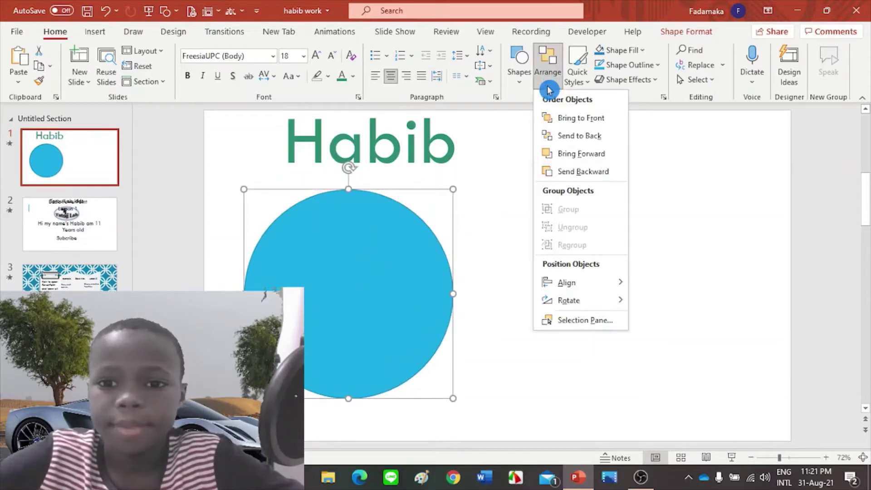
pyautogui.click(570, 132)
pyautogui.moveTo(372, 266); pyautogui.dragTo(366, 266)
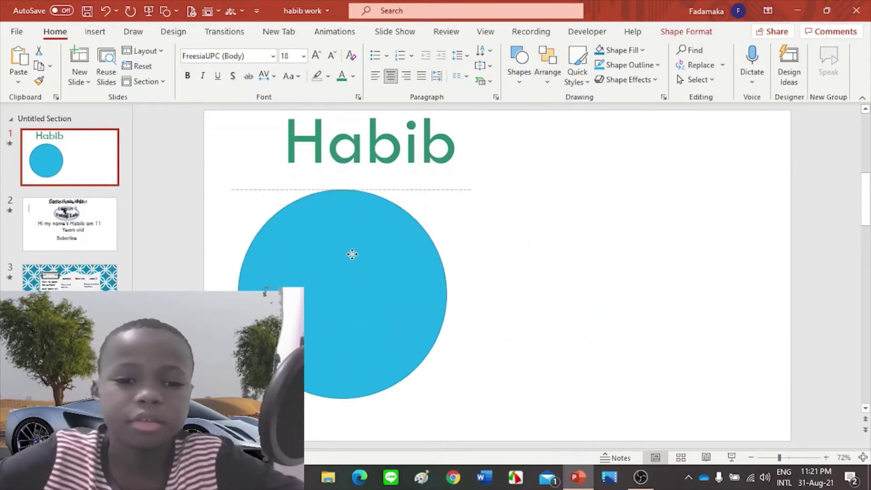
pyautogui.click(548, 81)
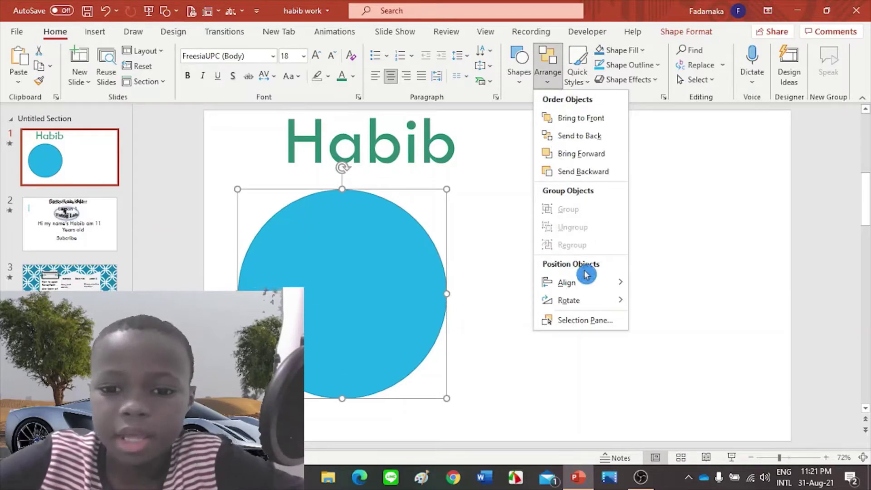
pyautogui.moveTo(567, 282)
pyautogui.click(663, 301)
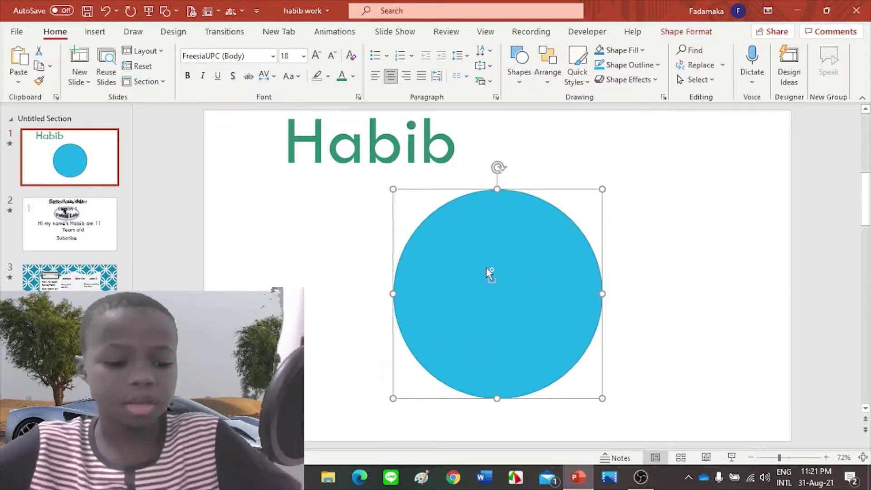
# Duplicate the blue circle with Ctrl+D and shrink each copy into progressively smaller overlapping circles
pyautogui.moveTo(485, 267); pyautogui.dragTo(487, 272)
pyautogui.hotkey('ctrl', 'd')
pyautogui.hotkey('ctrl', 'd')
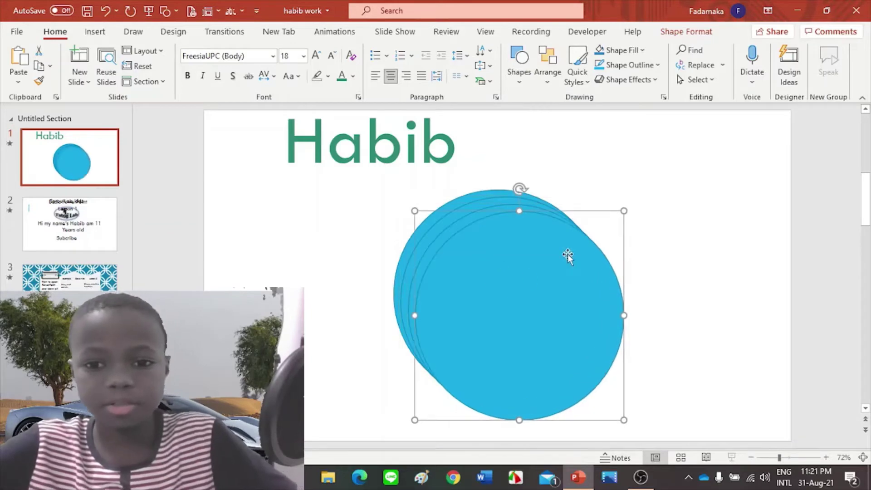
pyautogui.click(612, 226)
pyautogui.moveTo(627, 210); pyautogui.dragTo(569, 268)
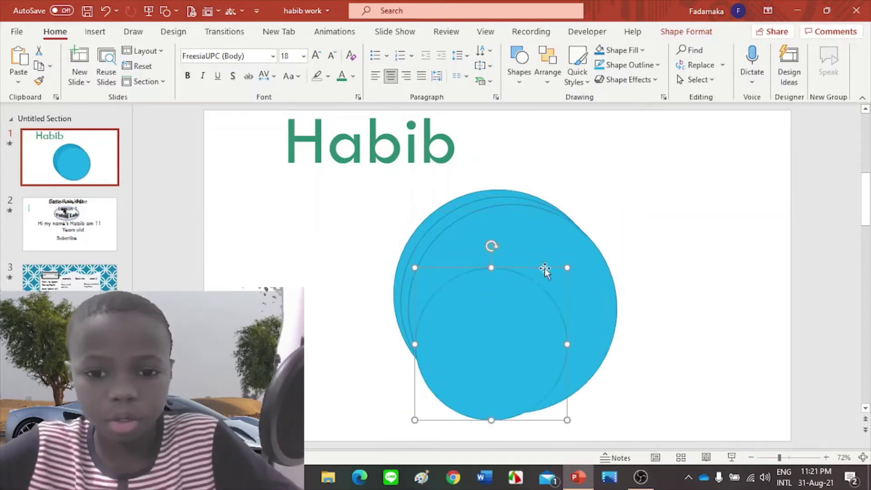
pyautogui.moveTo(482, 342); pyautogui.dragTo(497, 324)
pyautogui.click(540, 222)
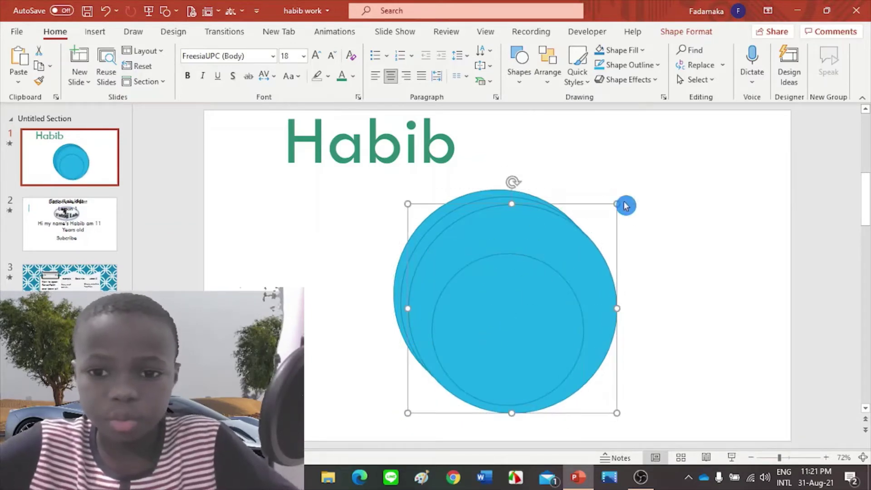
pyautogui.moveTo(617, 204); pyautogui.dragTo(578, 239)
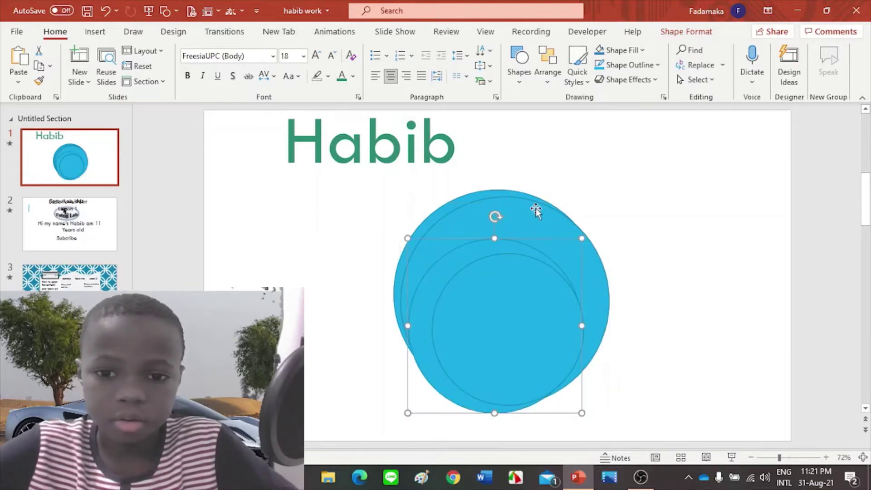
pyautogui.click(591, 224)
pyautogui.moveTo(609, 196)
pyautogui.mouseDown()
pyautogui.moveTo(567, 238)
pyautogui.moveTo(585, 219)
pyautogui.mouseUp()
pyautogui.click(537, 211)
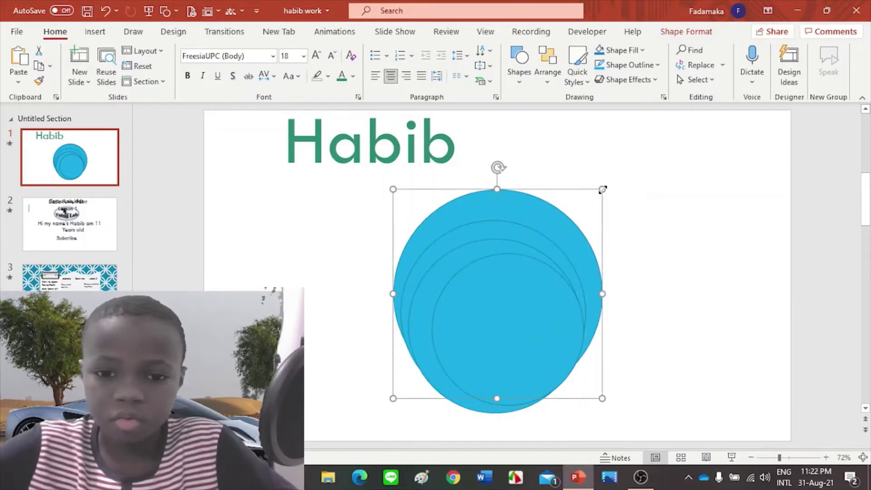
pyautogui.moveTo(602, 190); pyautogui.dragTo(594, 196)
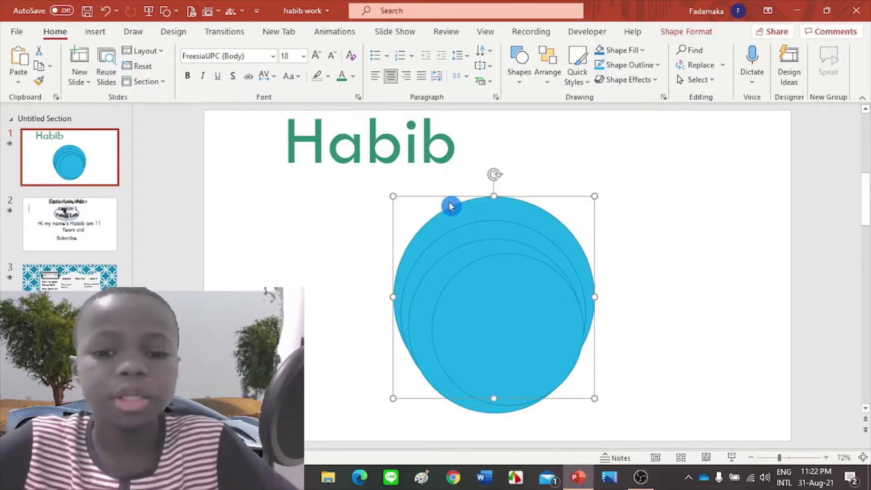
# Align the selected circle to the slide's horizontal centre and vertical middle
pyautogui.click(546, 81)
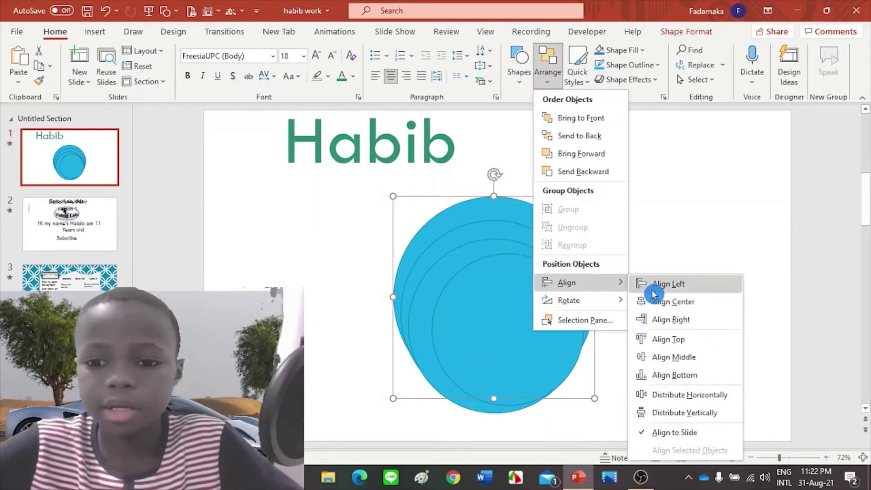
pyautogui.click(673, 304)
pyautogui.click(547, 73)
pyautogui.moveTo(566, 283)
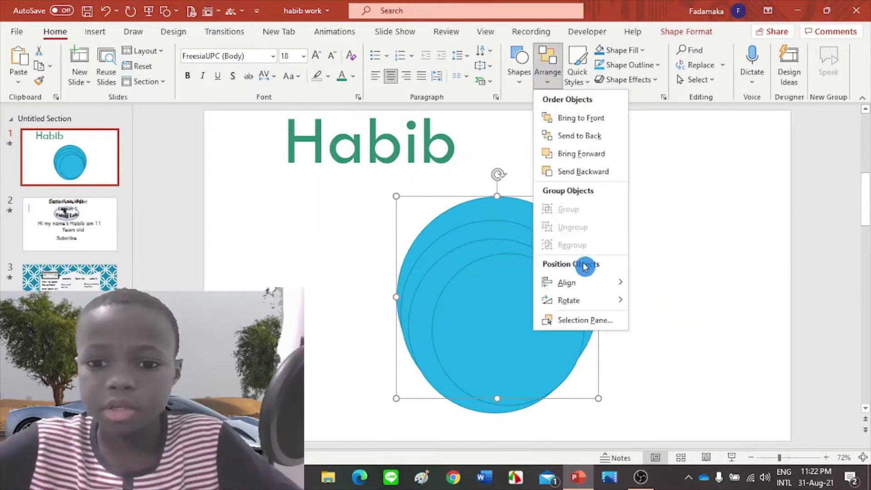
pyautogui.click(678, 358)
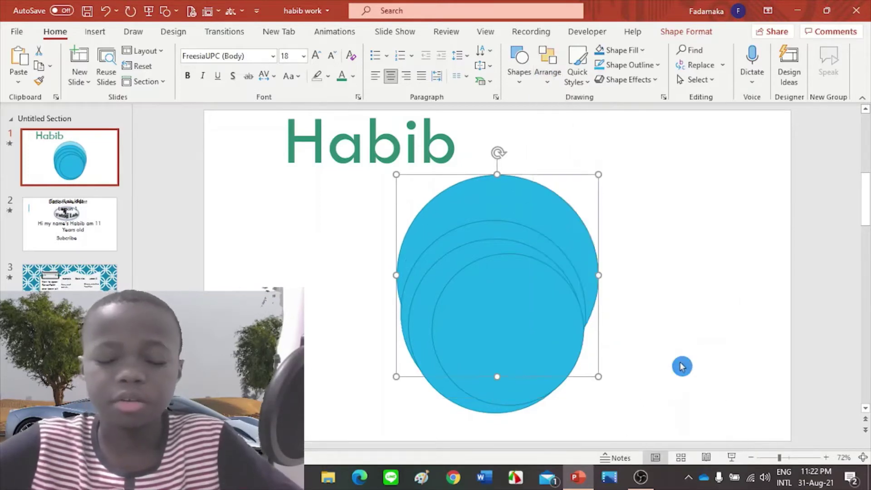
# Marquee-select all circles, apply Align Center and Align Middle, then deselect
pyautogui.moveTo(245, 172); pyautogui.dragTo(703, 447)
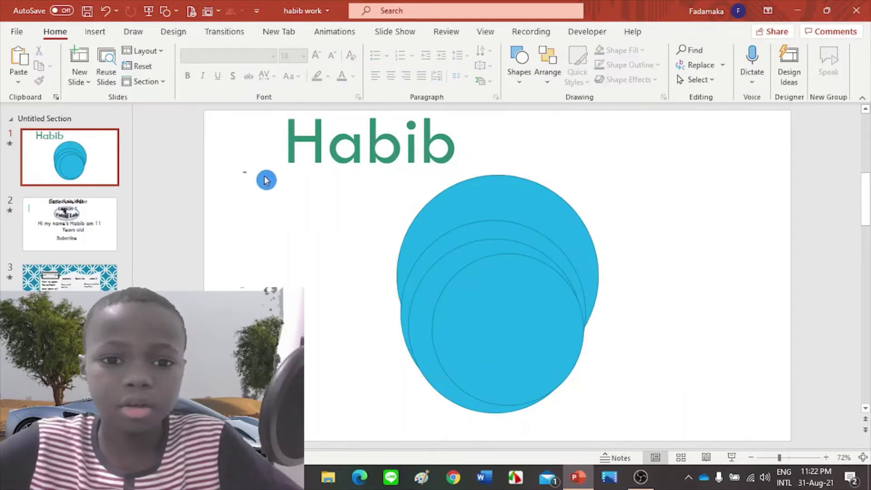
pyautogui.click(547, 63)
pyautogui.click(667, 302)
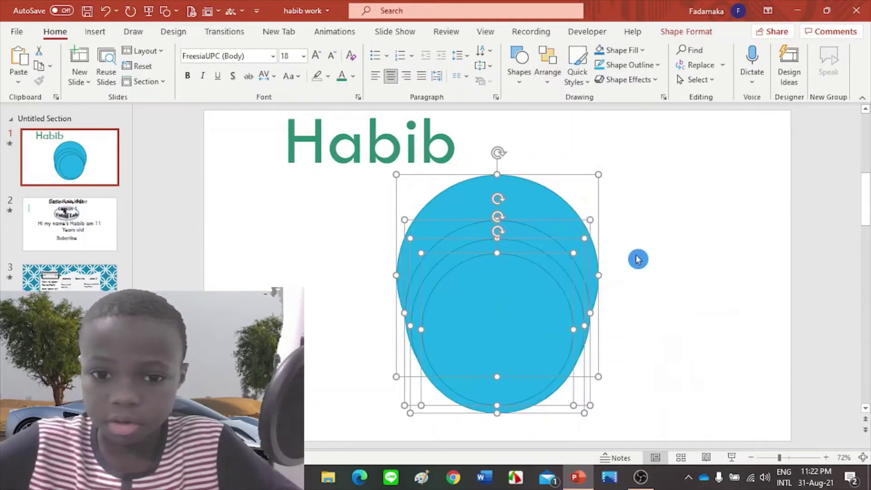
pyautogui.click(548, 77)
pyautogui.moveTo(567, 283)
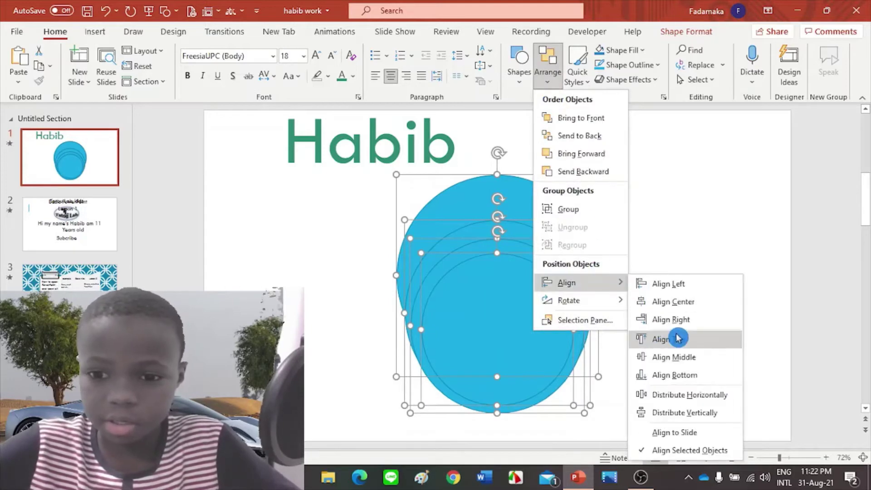
pyautogui.click(679, 356)
pyautogui.click(358, 205)
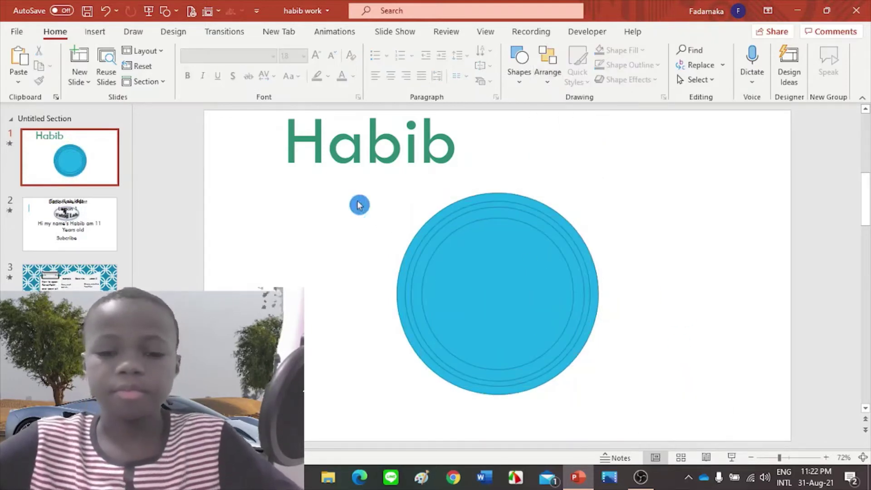
# Undo the title's move, select all objects, and Align Center them on each other
pyautogui.moveTo(338, 191); pyautogui.dragTo(448, 195)
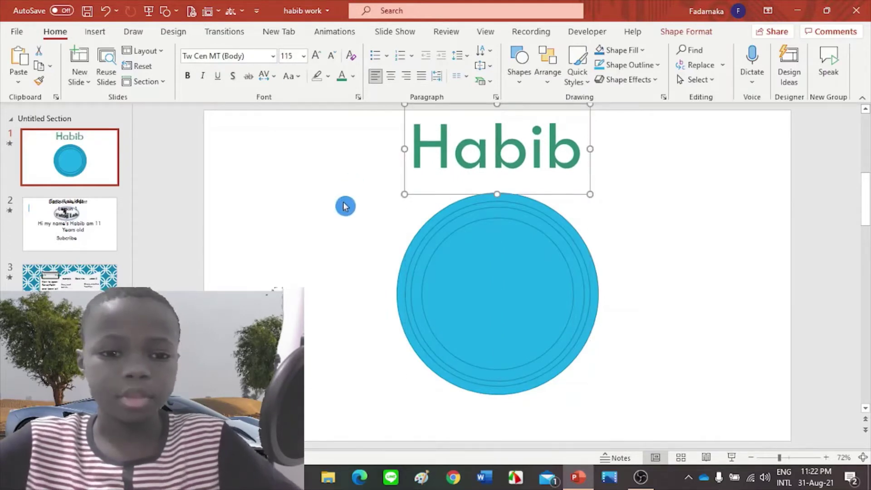
pyautogui.hotkey('ctrl', 'a')
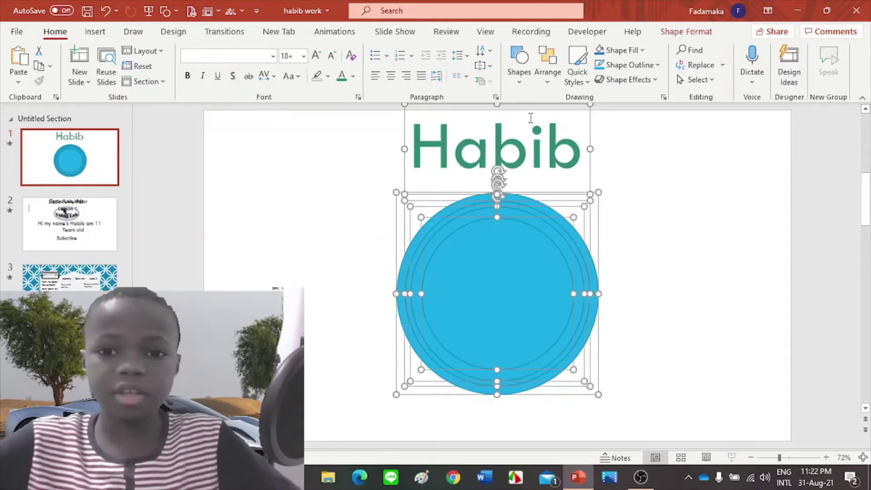
pyautogui.hotkey('ctrl', 'z')
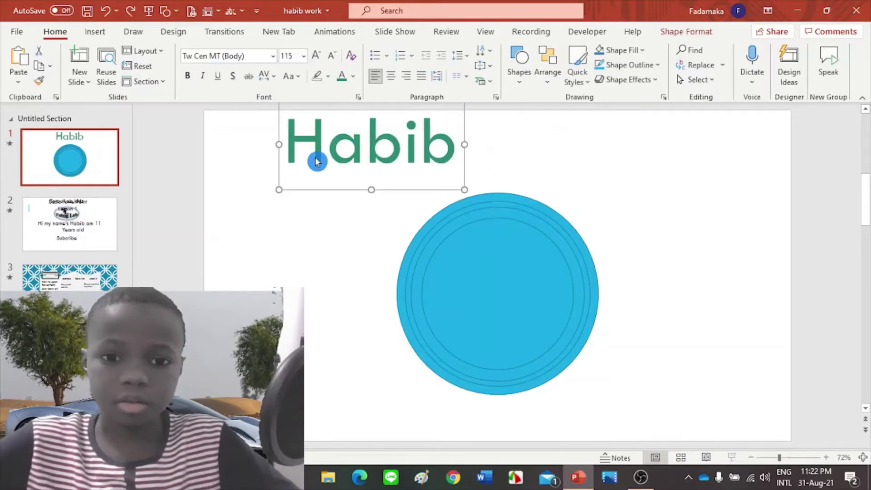
pyautogui.hotkey('ctrl', 'a')
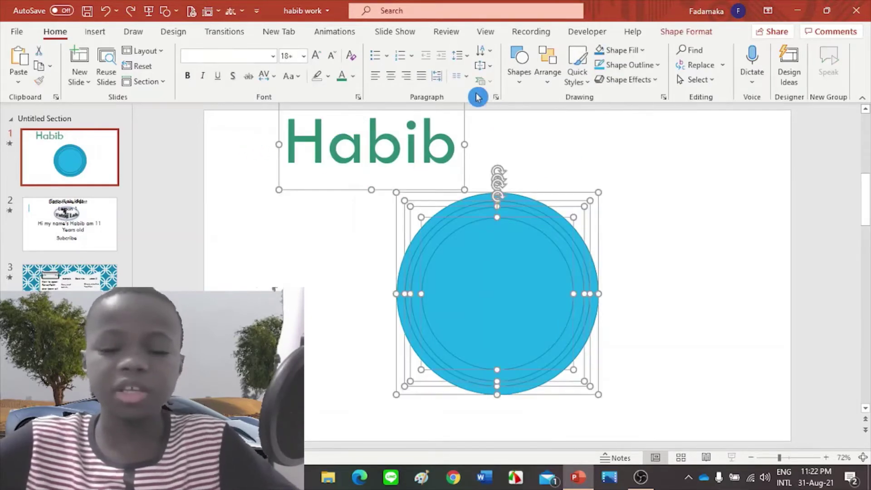
pyautogui.click(548, 68)
pyautogui.moveTo(578, 282)
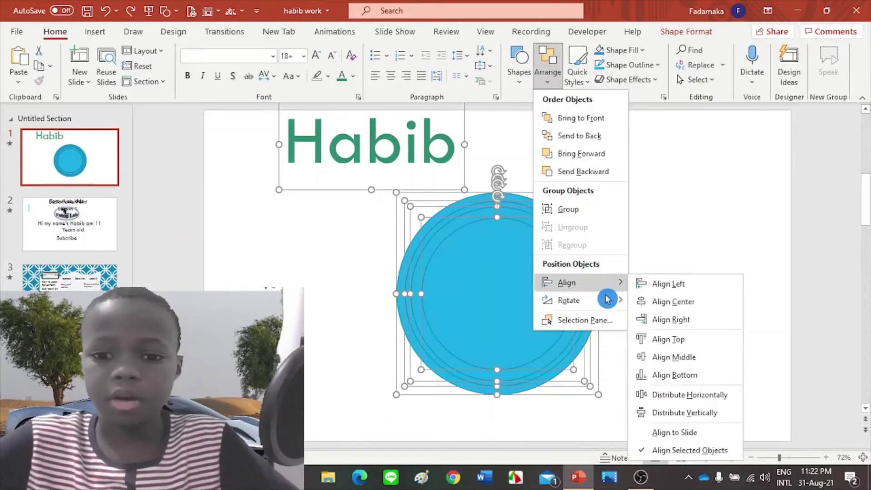
pyautogui.click(667, 301)
pyautogui.click(628, 247)
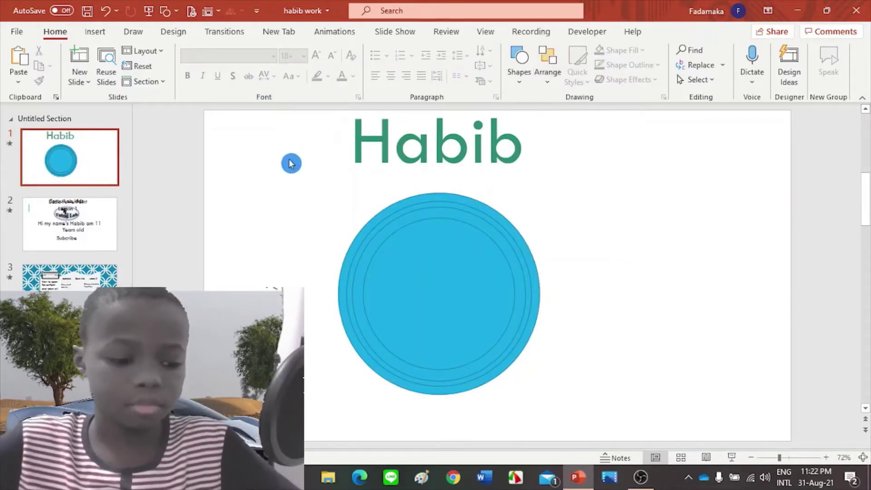
# Reselect the Habib title, check the Arrange options, and select all slide objects again
pyautogui.click(391, 150)
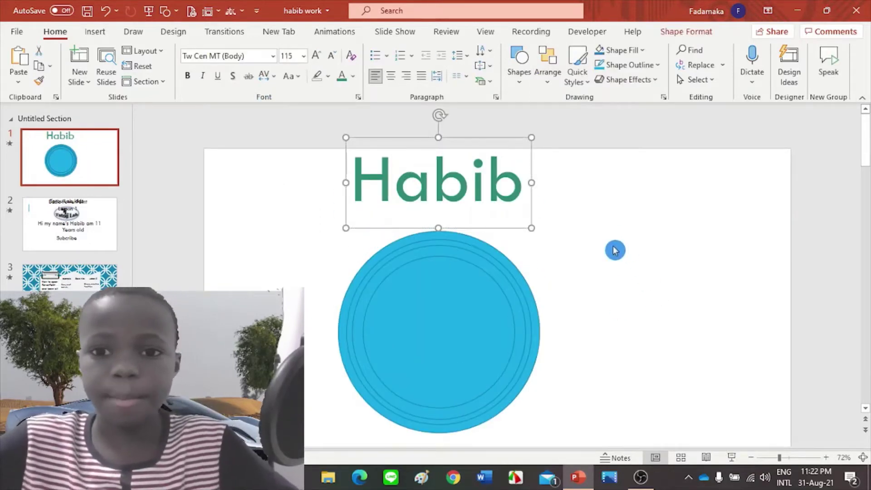
pyautogui.click(616, 250)
pyautogui.click(551, 74)
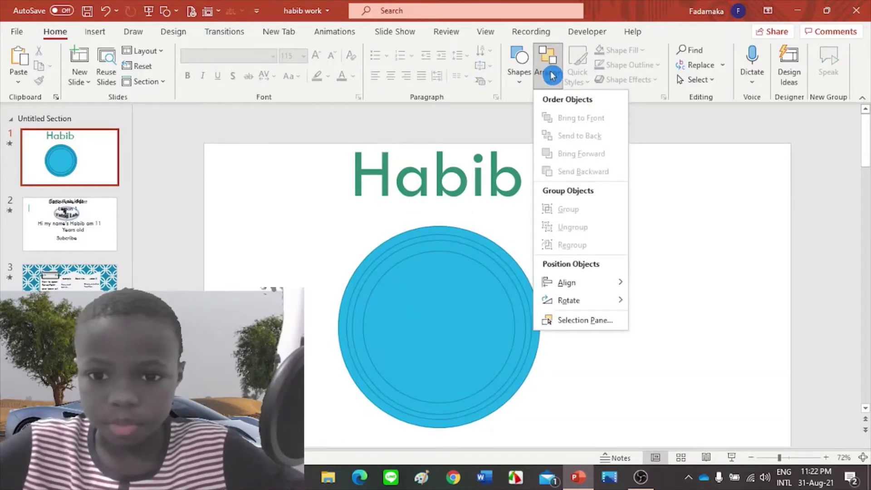
pyautogui.click(733, 211)
pyautogui.click(393, 195)
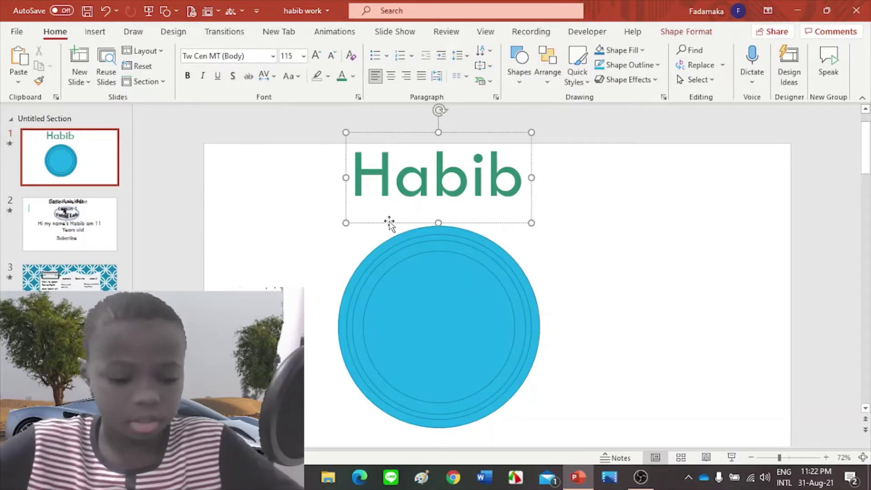
pyautogui.hotkey('ctrl', 'a')
# Group the Habib title with the blue circles and drag the group to the slide centre
pyautogui.click(515, 83)
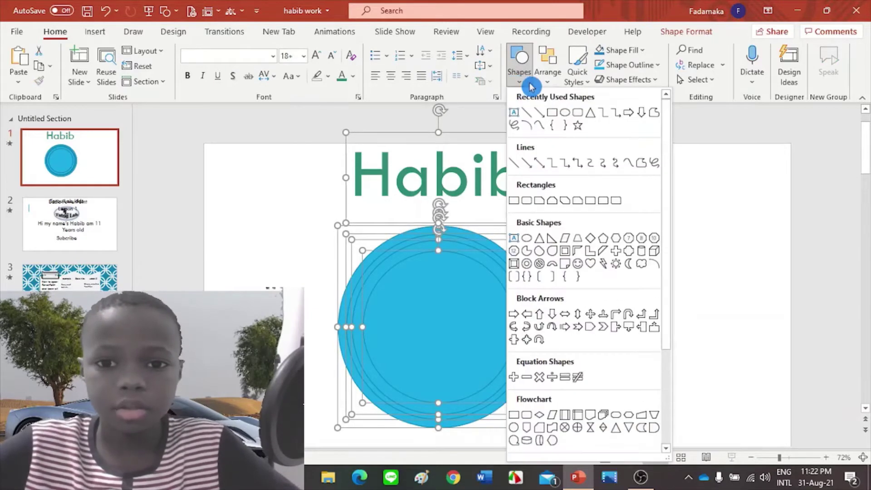
pyautogui.click(566, 74)
pyautogui.click(546, 72)
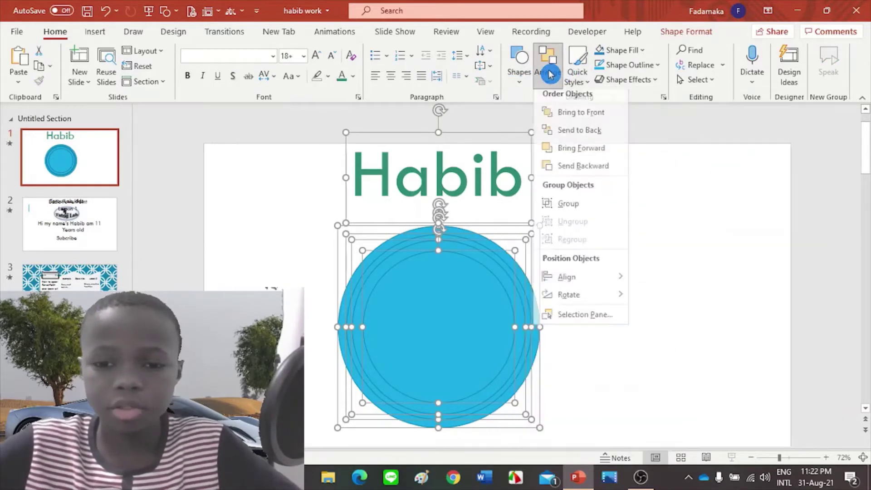
pyautogui.click(583, 213)
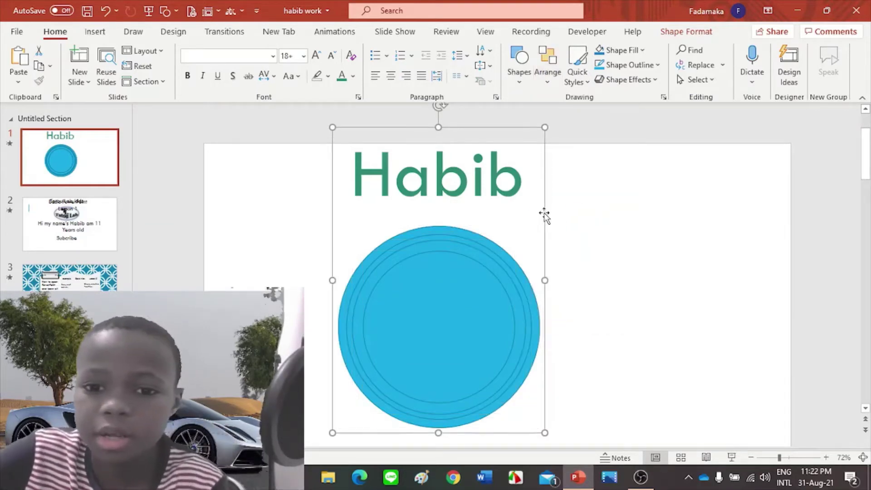
pyautogui.moveTo(544, 216); pyautogui.dragTo(604, 214)
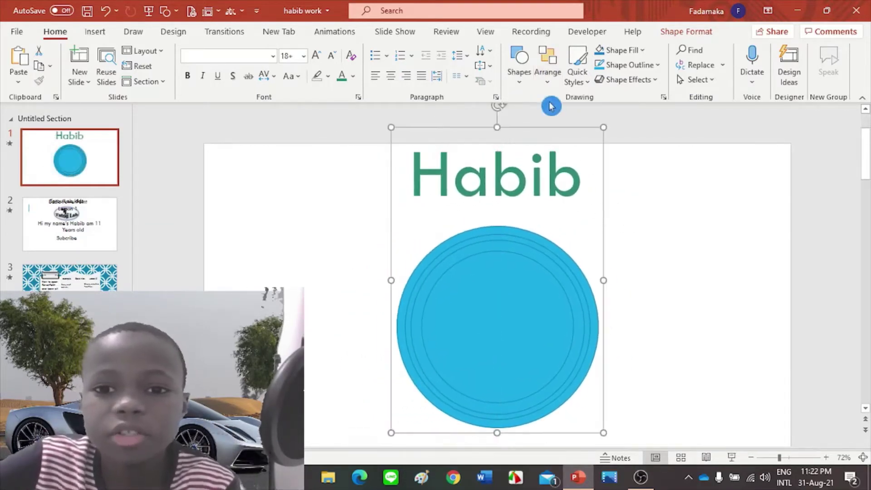
# Ungroup the title and circles back into separate shapes, then select the Habib title
pyautogui.click(547, 79)
pyautogui.click(581, 227)
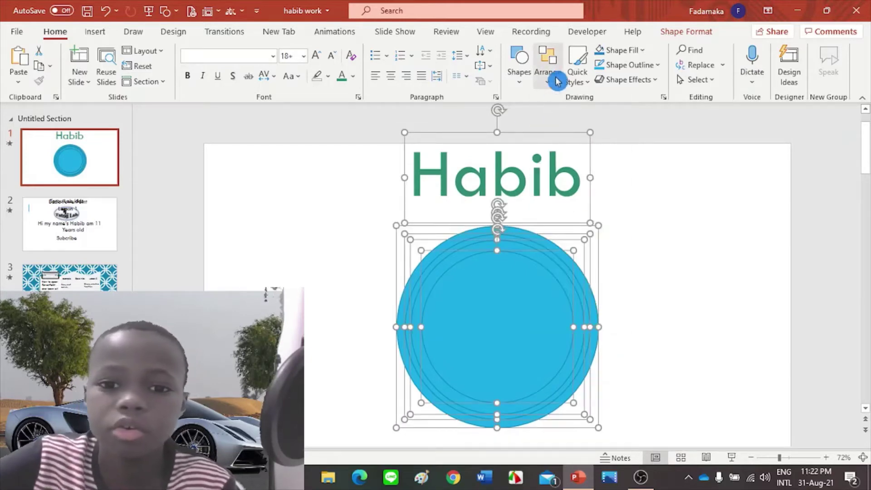
pyautogui.click(548, 73)
pyautogui.click(592, 247)
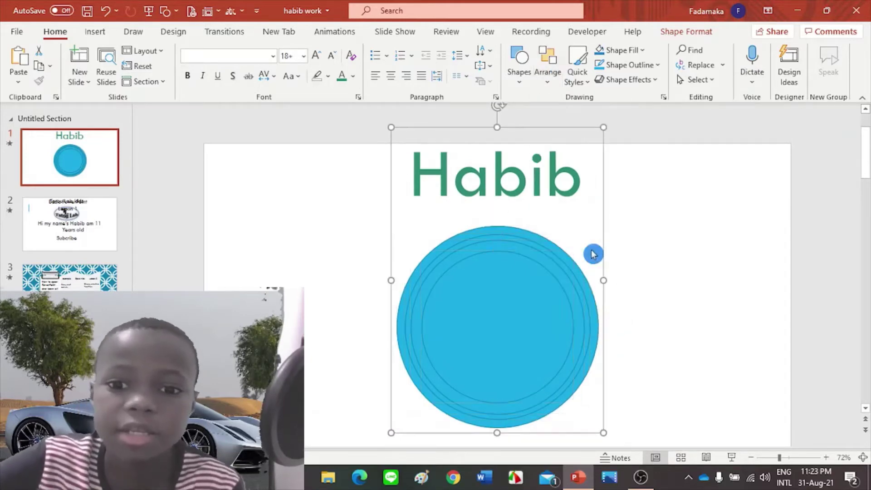
pyautogui.click(548, 72)
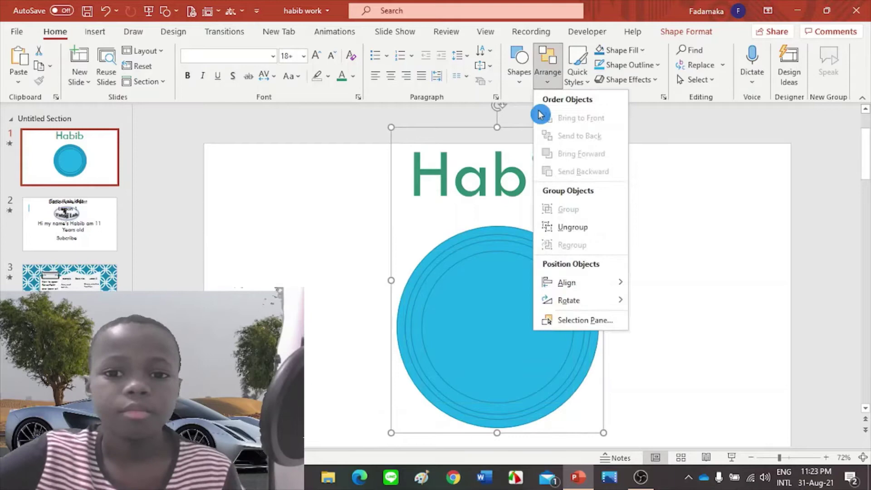
pyautogui.click(566, 225)
pyautogui.click(636, 204)
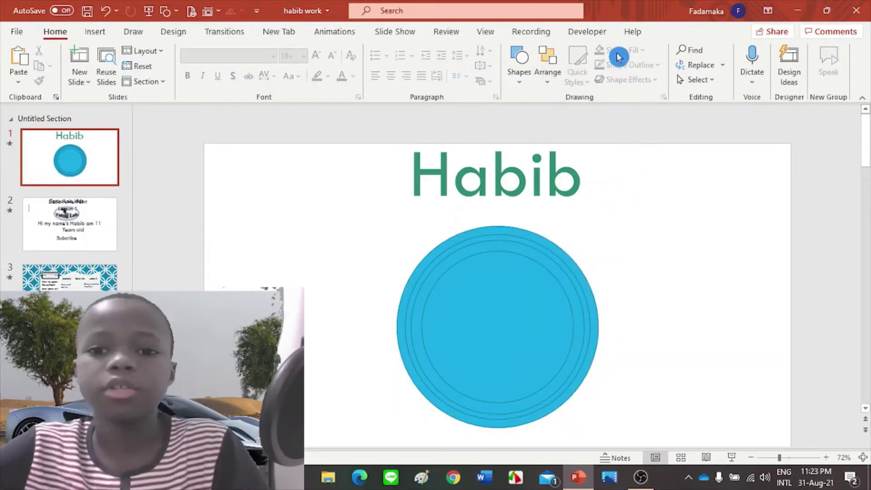
pyautogui.click(508, 222)
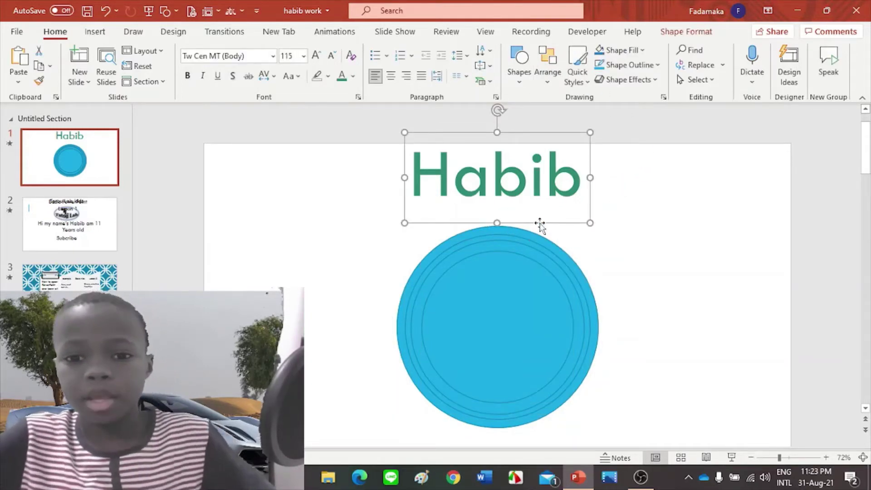
# Leave the Habib title unfilled and fill the innermost circle orange
pyautogui.click(621, 50)
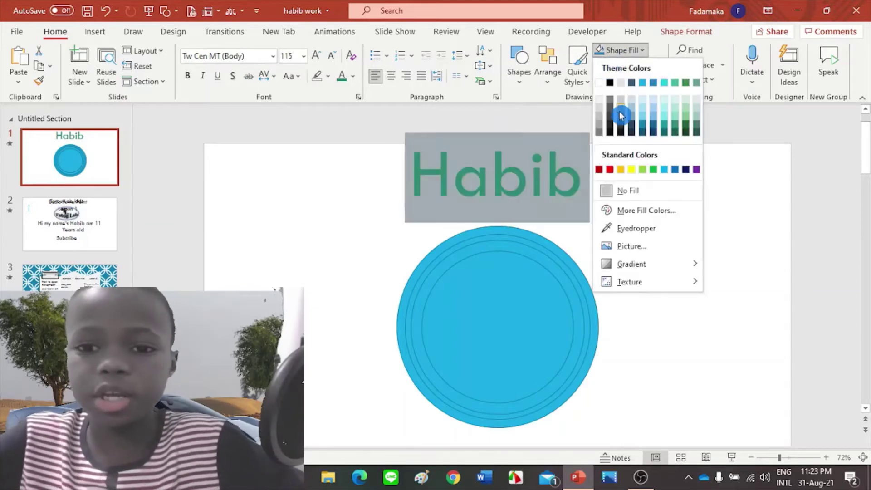
pyautogui.click(728, 182)
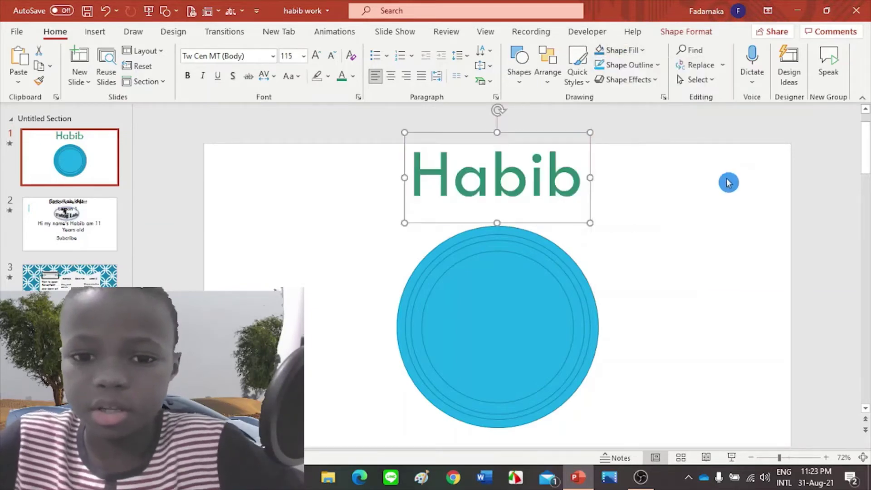
pyautogui.click(462, 306)
pyautogui.click(617, 51)
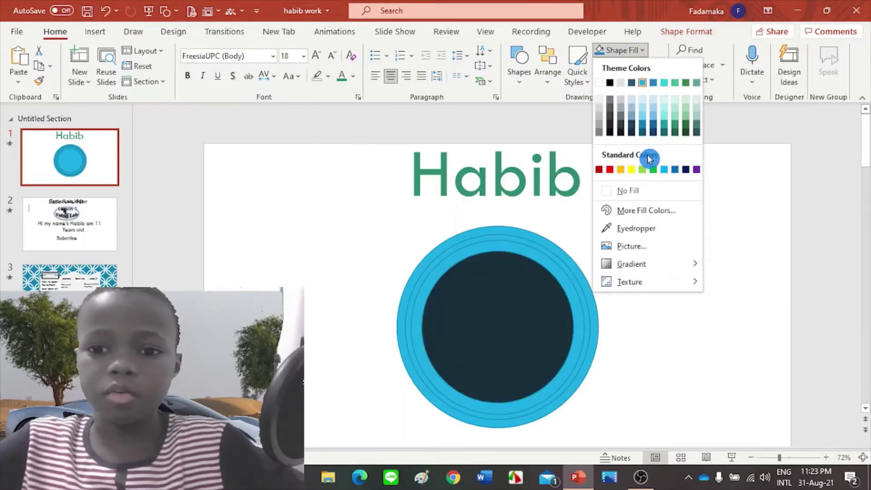
pyautogui.click(621, 171)
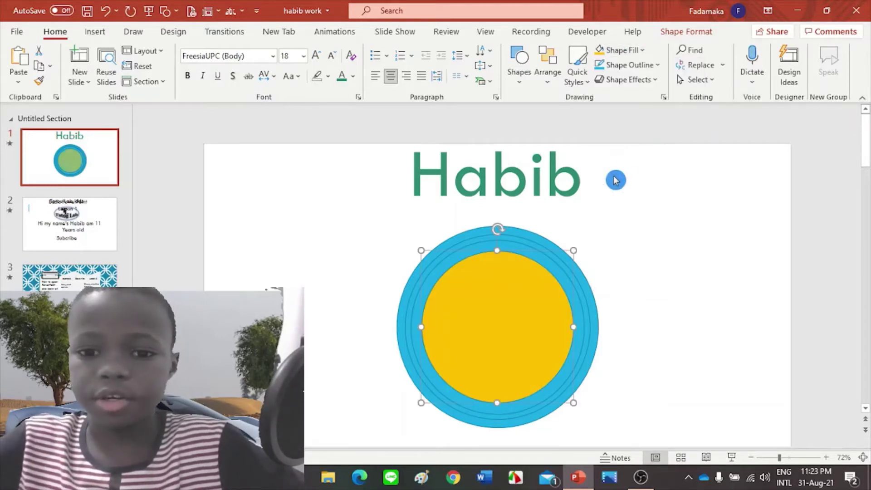
# Fill the outer blue circle red
pyautogui.click(547, 245)
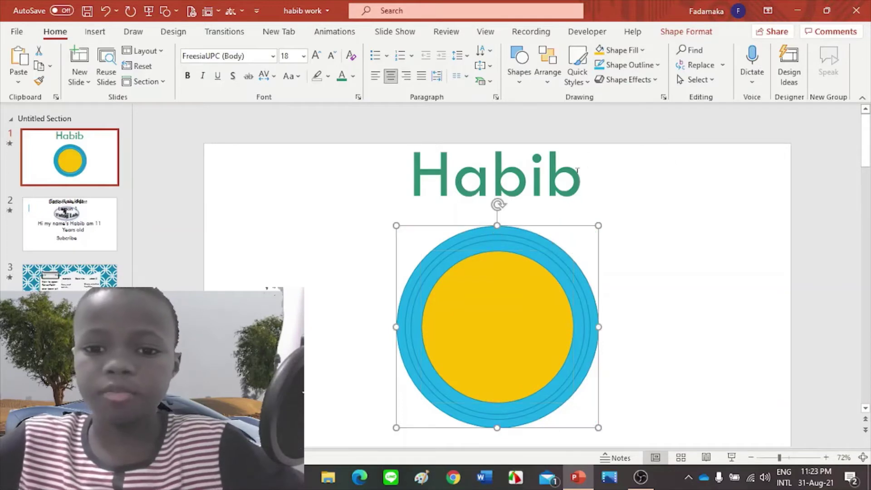
pyautogui.click(617, 51)
pyautogui.click(613, 172)
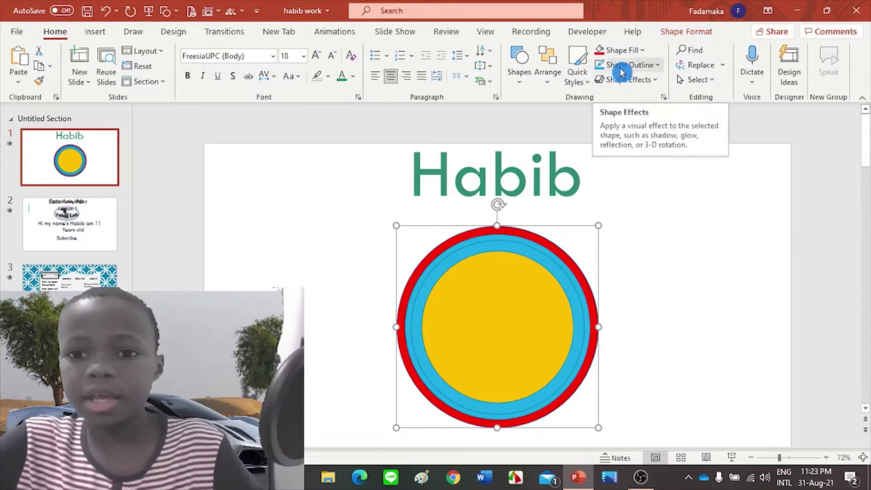
pyautogui.click(635, 64)
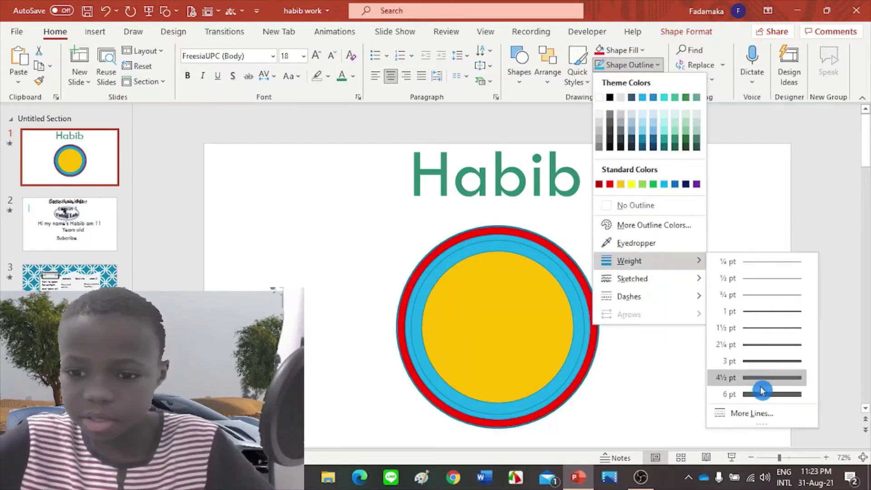
pyautogui.moveTo(632, 279)
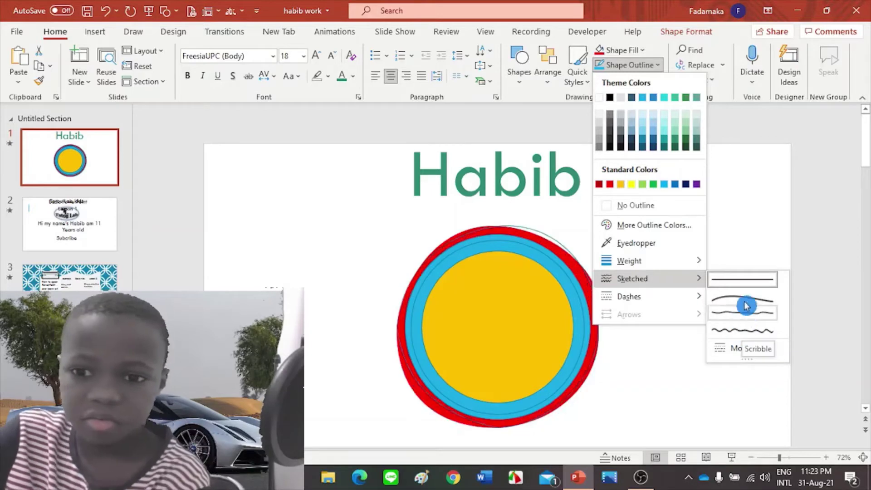
# Set the circles to No Outline, leaving clean solid rings, and clear the selection
pyautogui.click(743, 279)
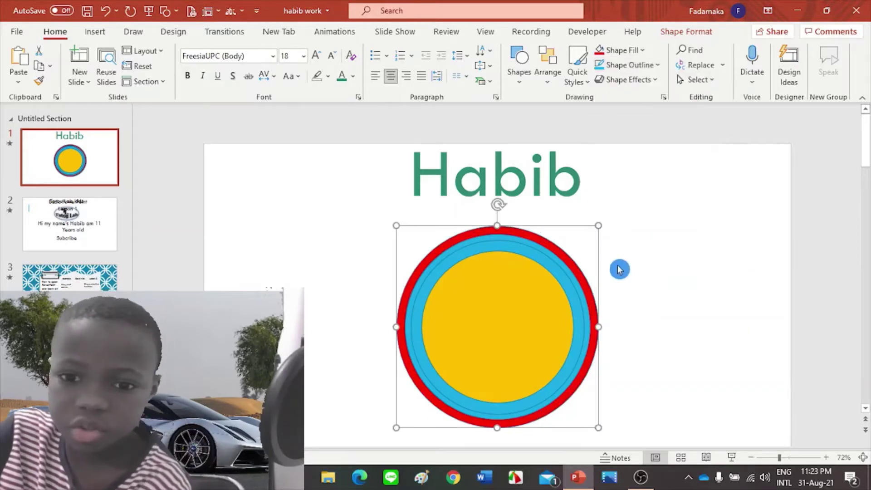
pyautogui.click(548, 73)
pyautogui.click(628, 68)
pyautogui.moveTo(628, 296)
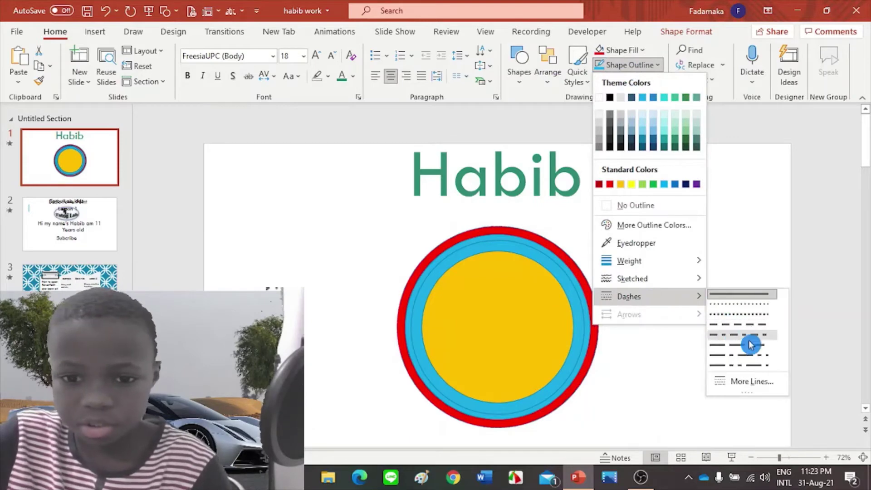
pyautogui.click(629, 188)
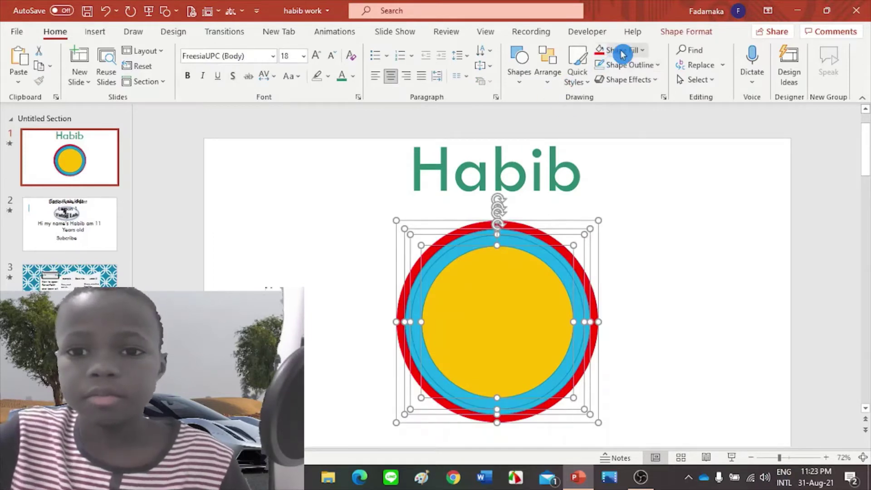
pyautogui.click(624, 65)
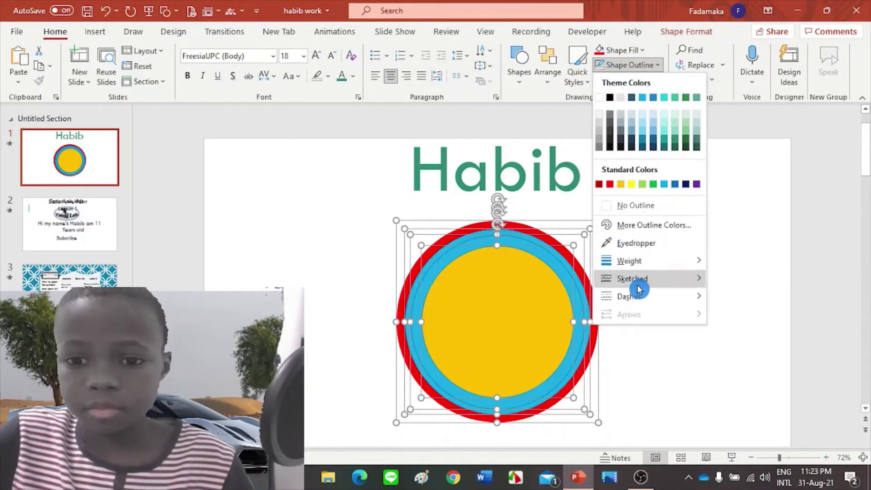
pyautogui.click(636, 205)
pyautogui.click(675, 253)
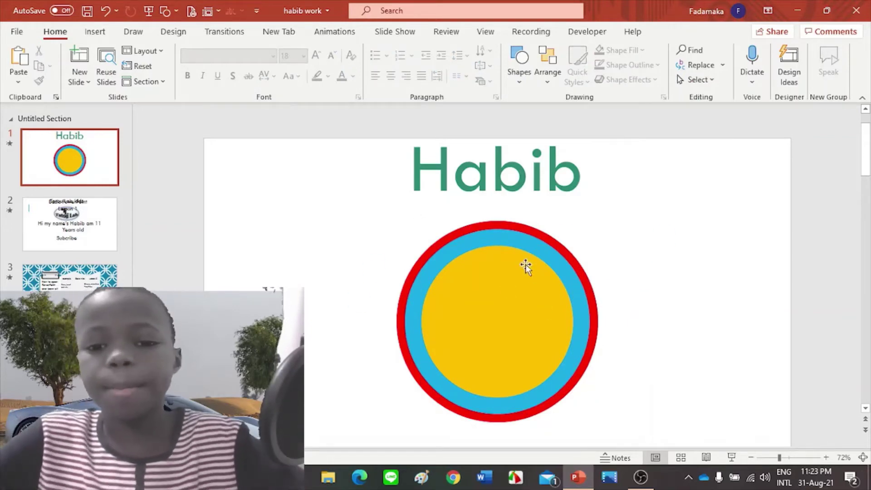
# Shrink the inner circle, fill it red and centre it in the yellow disc as a bullseye
pyautogui.click(511, 317)
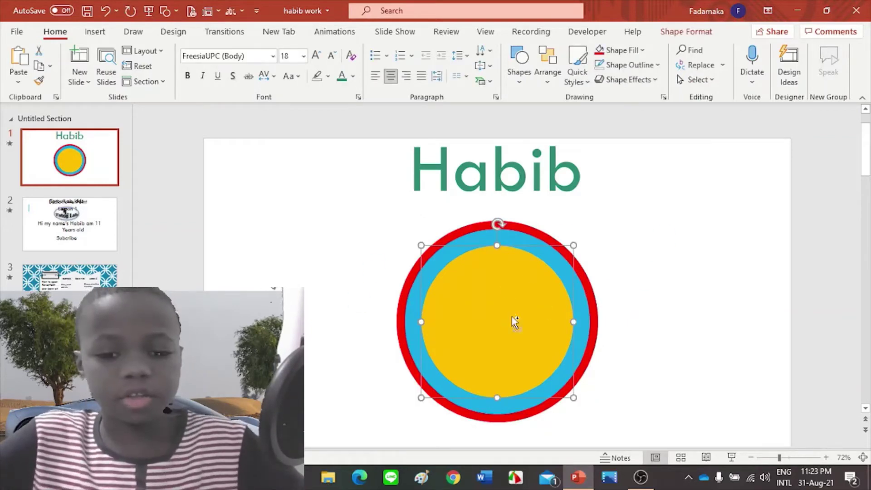
pyautogui.press('Right')
pyautogui.press('Right')
pyautogui.press('Down')
pyautogui.press('Down')
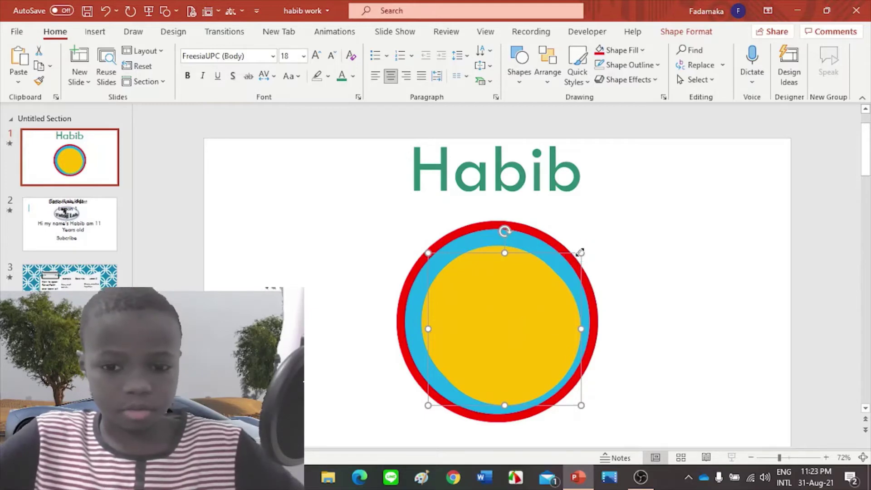
pyautogui.moveTo(581, 252); pyautogui.dragTo(500, 333)
pyautogui.moveTo(473, 368); pyautogui.dragTo(501, 314)
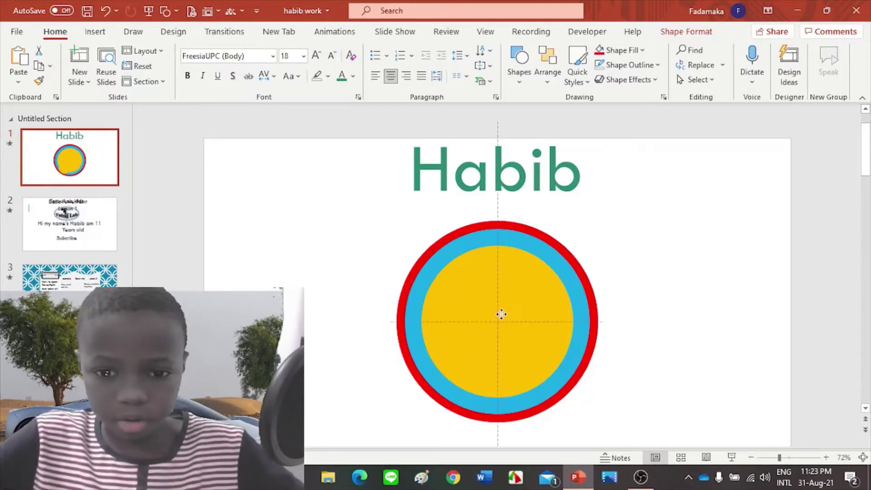
pyautogui.click(601, 52)
pyautogui.moveTo(496, 312); pyautogui.dragTo(496, 319)
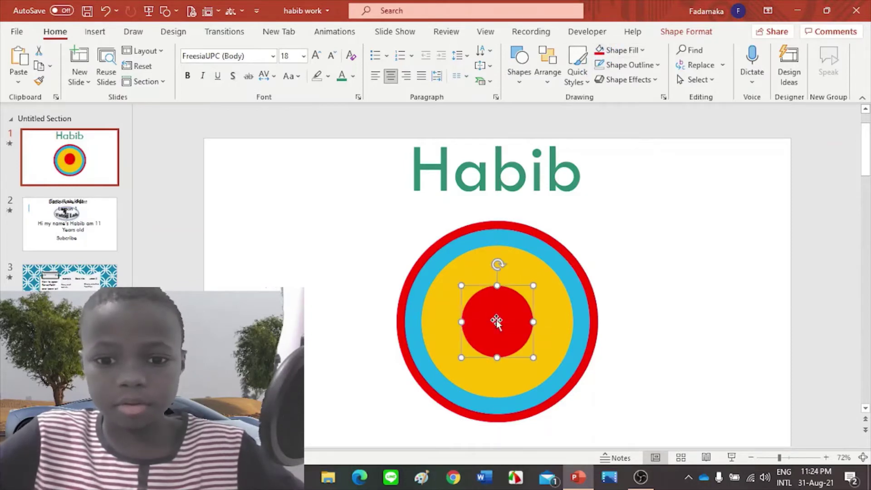
pyautogui.click(682, 68)
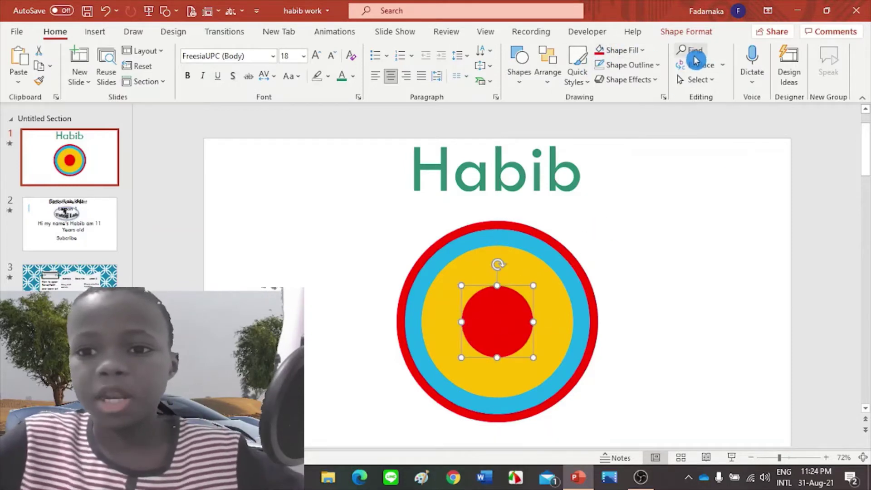
pyautogui.click(689, 50)
pyautogui.click(548, 208)
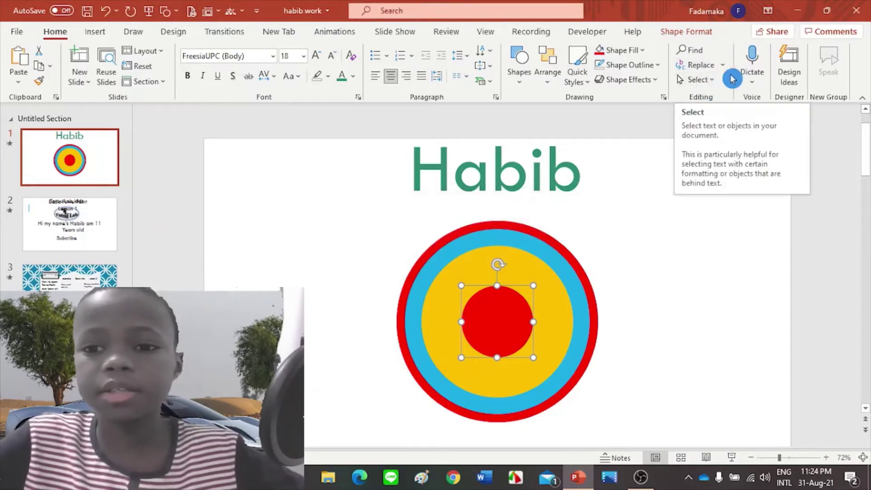
pyautogui.click(782, 79)
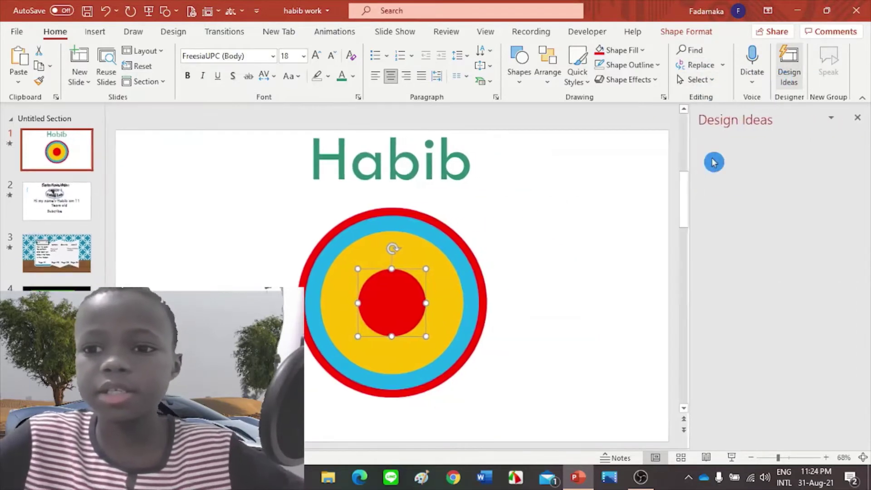
pyautogui.click(863, 122)
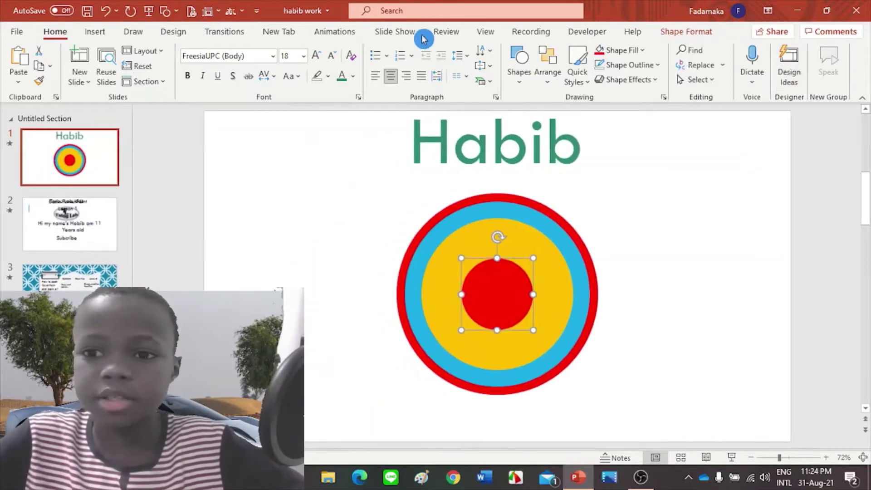
pyautogui.click(100, 31)
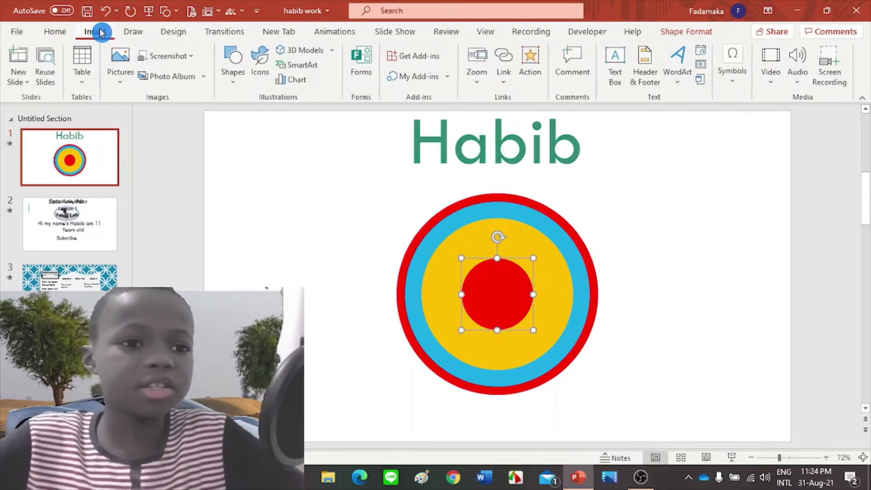
pyautogui.click(19, 83)
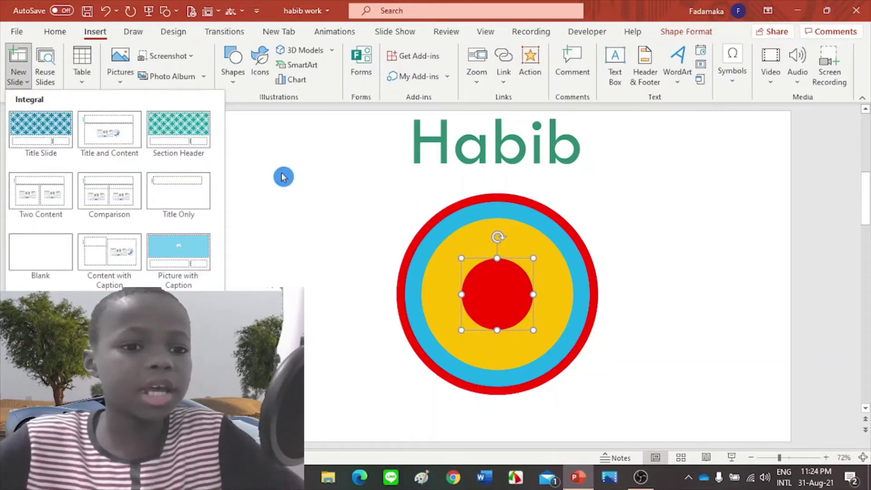
pyautogui.click(239, 212)
pyautogui.click(45, 73)
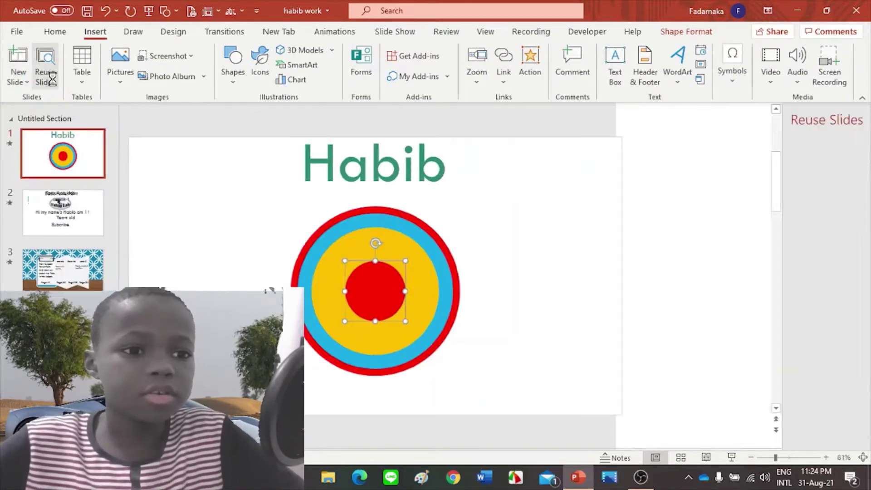
pyautogui.click(861, 120)
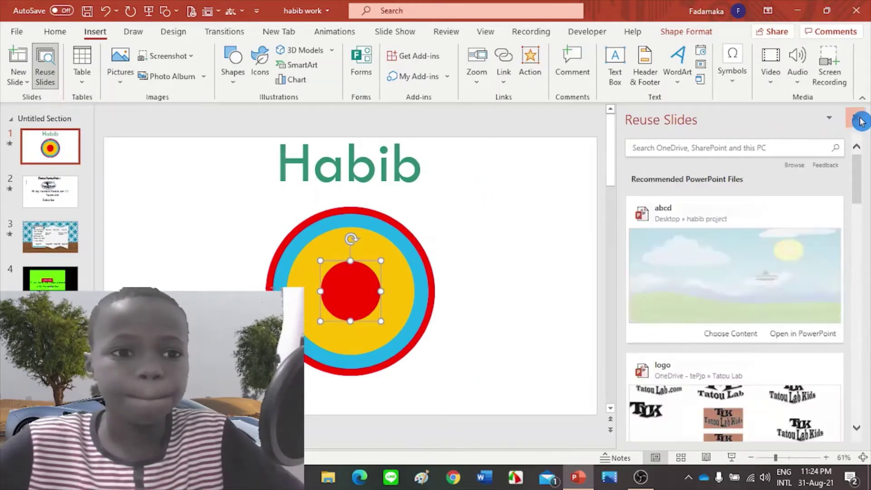
pyautogui.click(81, 77)
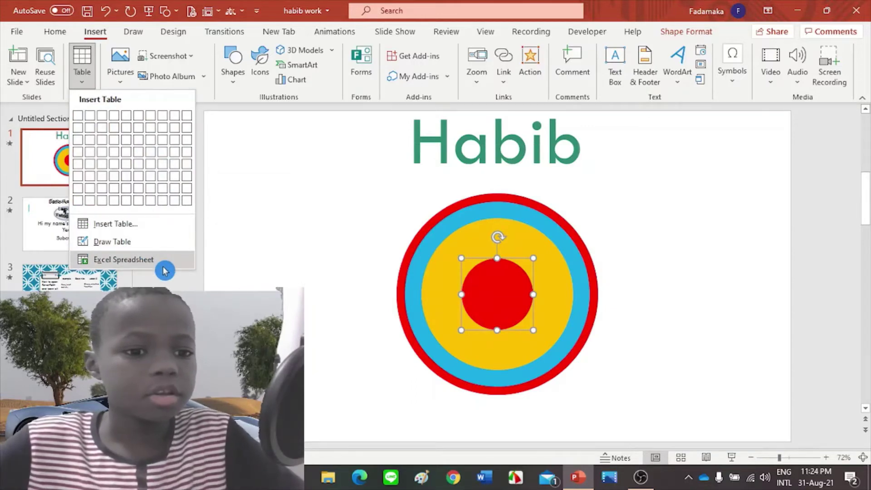
pyautogui.click(302, 184)
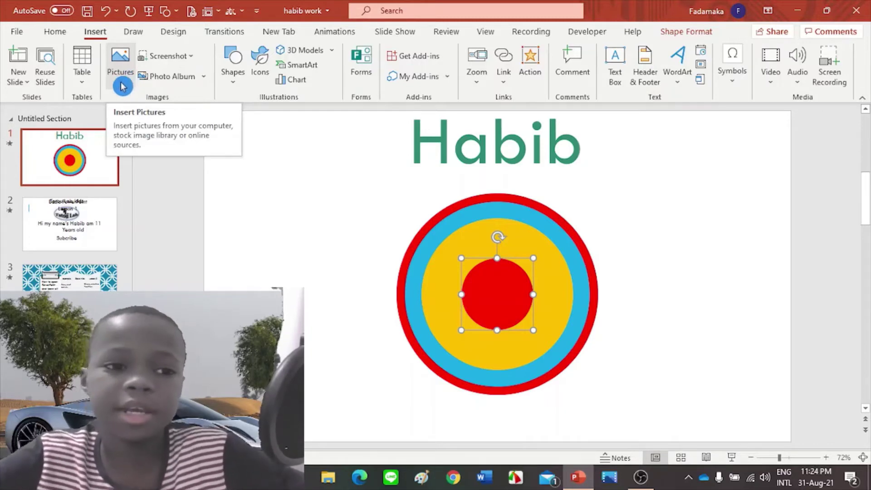
# Insert the blue car picture from the Pictures folder and enlarge it to 3.92" by 7"
pyautogui.click(122, 86)
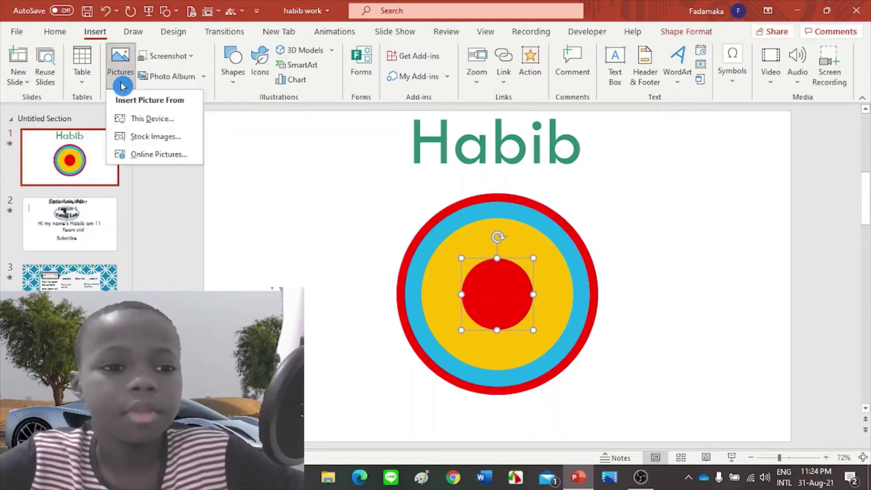
pyautogui.click(155, 118)
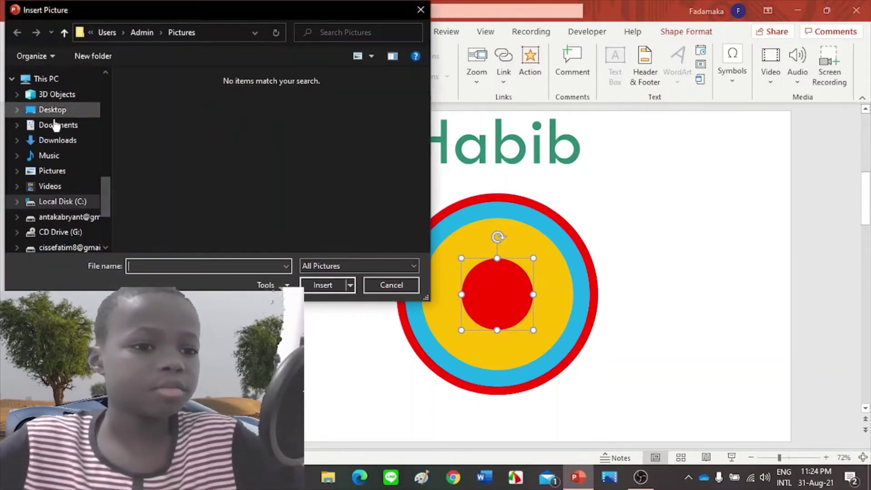
pyautogui.click(68, 139)
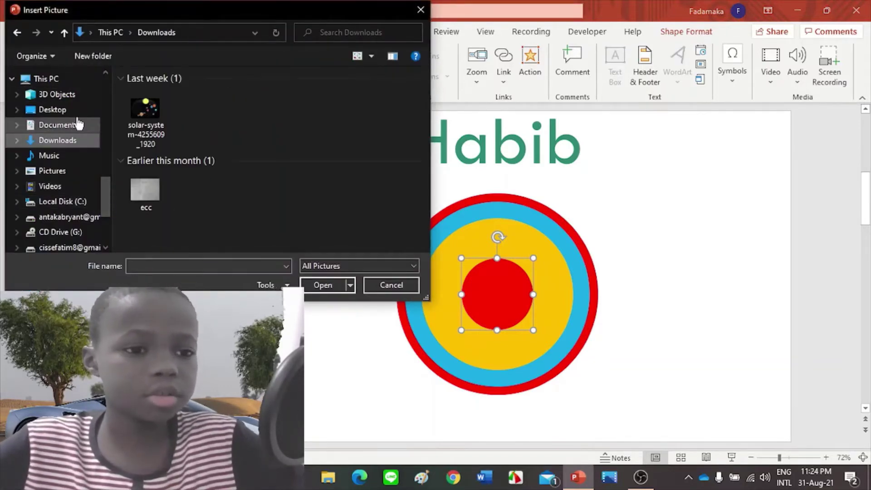
pyautogui.click(77, 171)
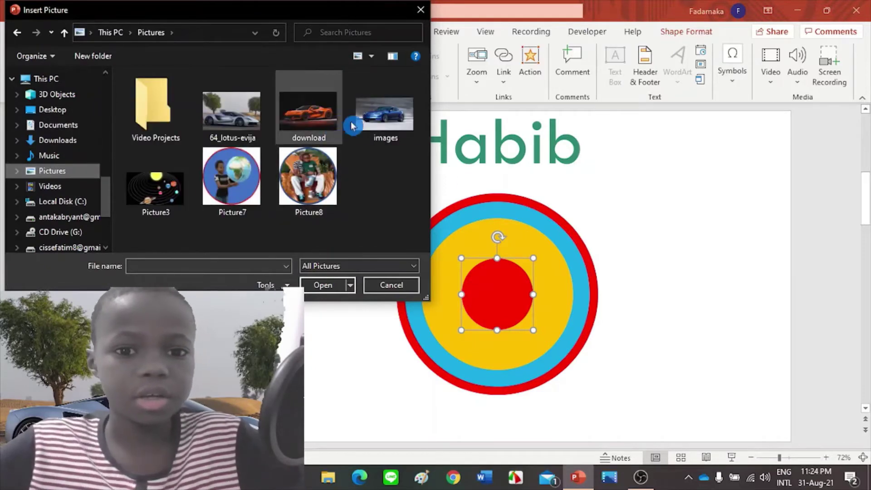
pyautogui.doubleClick(384, 135)
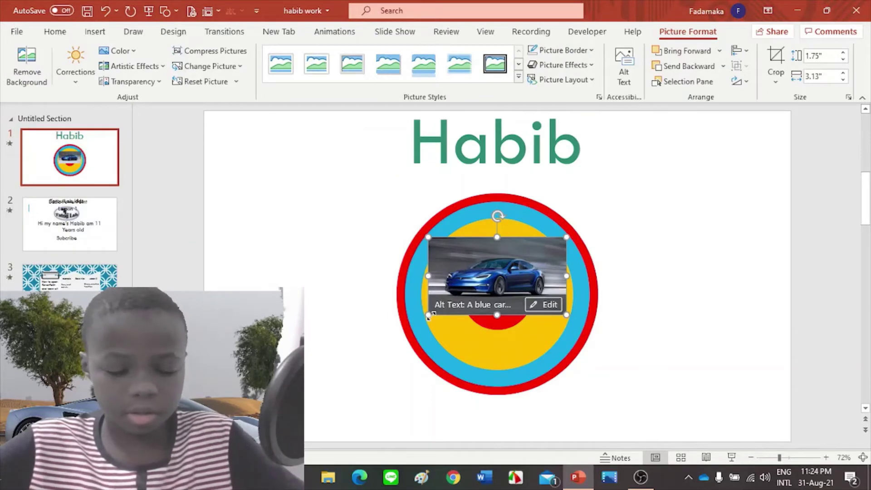
pyautogui.moveTo(429, 316); pyautogui.dragTo(257, 409)
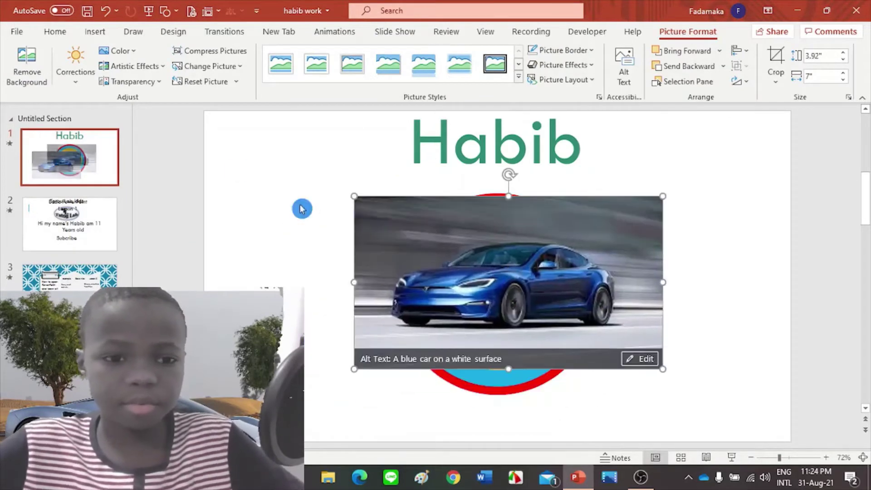
pyautogui.click(96, 32)
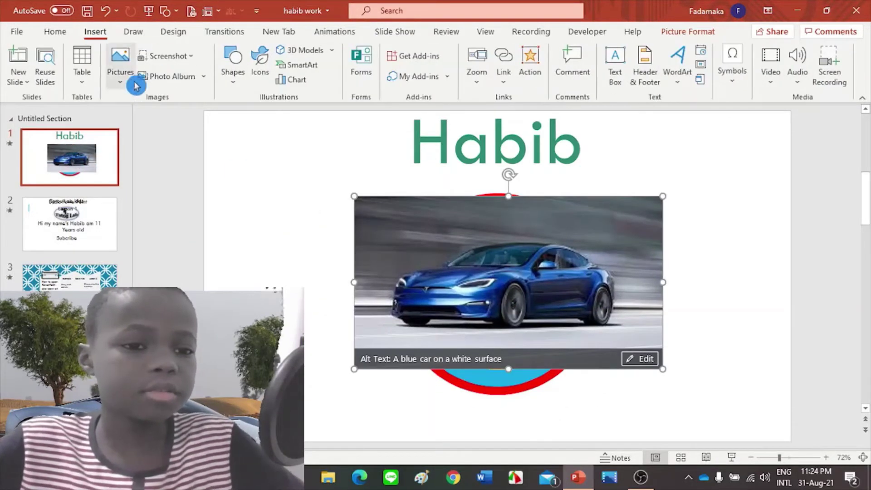
# Search online pictures for 'Airplane' and insert the fighter-jet image
pyautogui.click(120, 64)
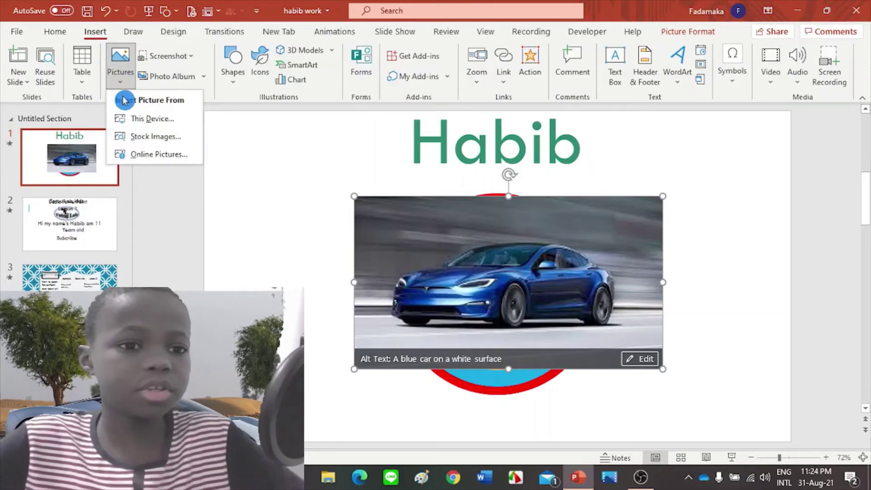
pyautogui.click(166, 142)
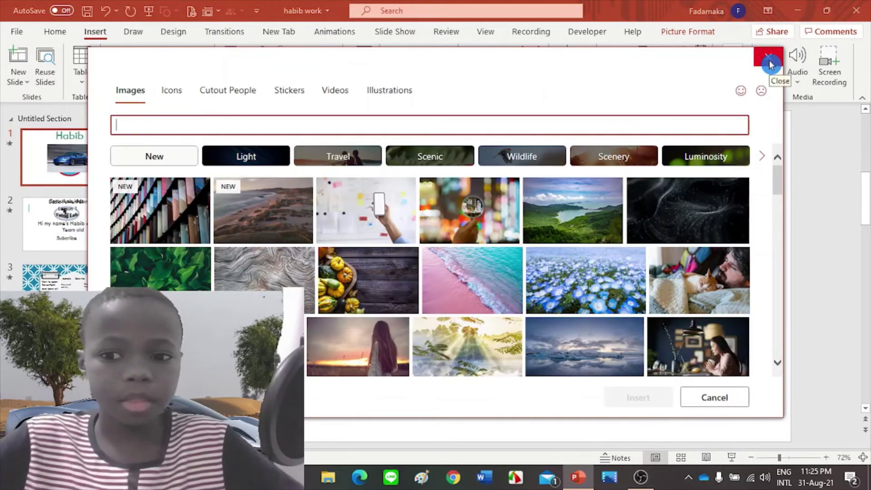
pyautogui.click(770, 63)
pyautogui.click(118, 71)
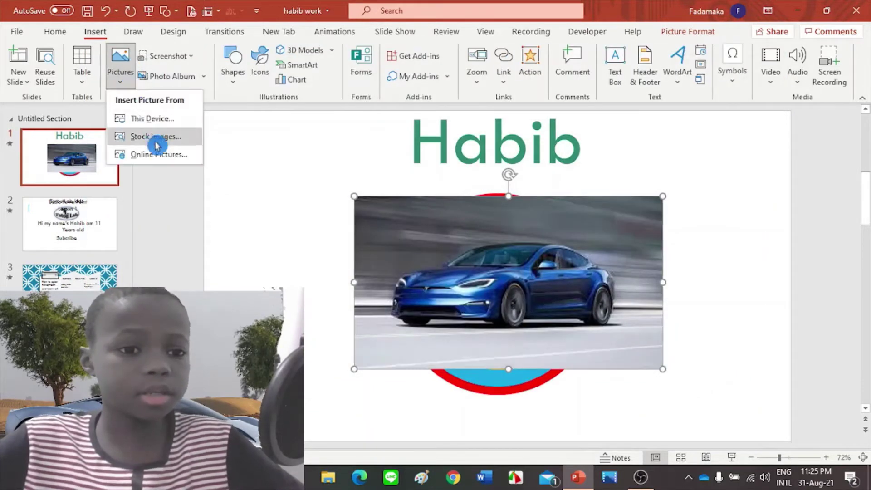
pyautogui.click(161, 156)
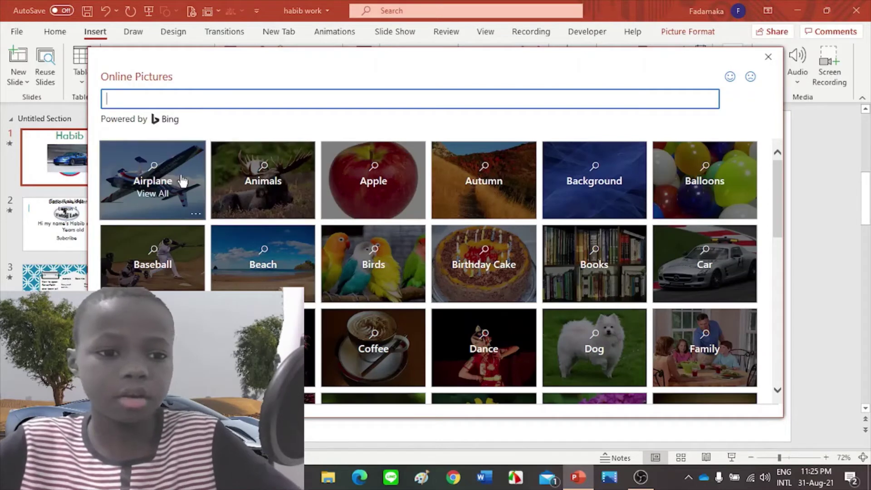
pyautogui.click(161, 180)
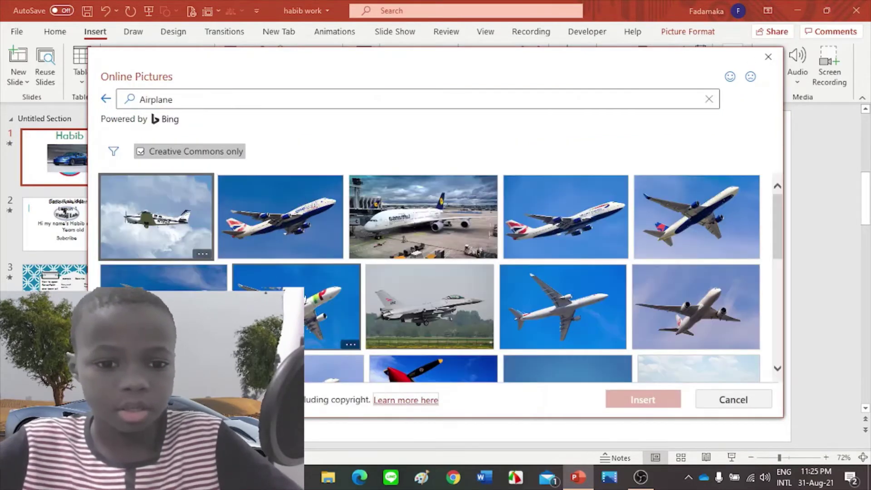
pyautogui.click(268, 277)
pyautogui.click(447, 338)
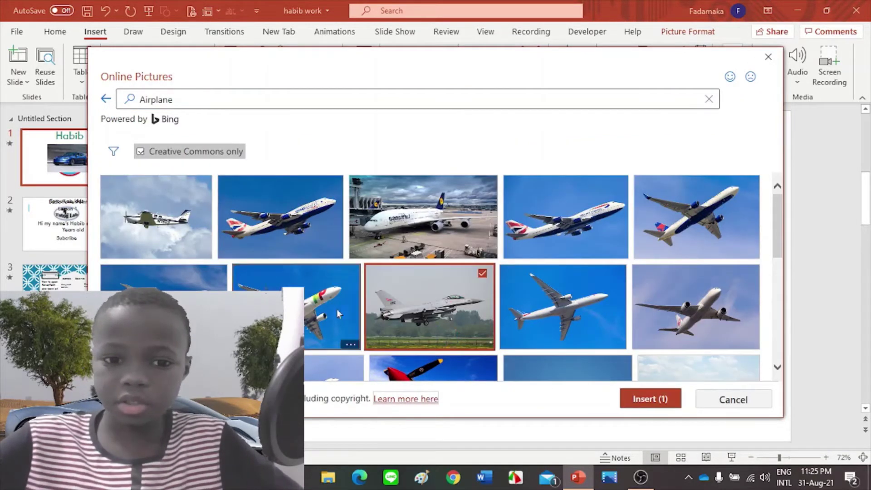
pyautogui.click(652, 400)
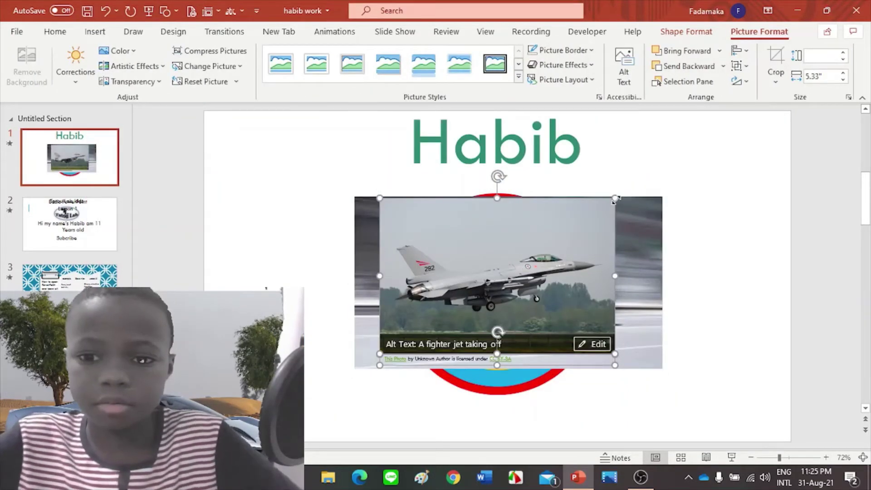
# Enlarge and shift the jet, then delete both the jet and the car picture
pyautogui.moveTo(615, 198); pyautogui.dragTo(649, 171)
pyautogui.moveTo(571, 252); pyautogui.dragTo(516, 282)
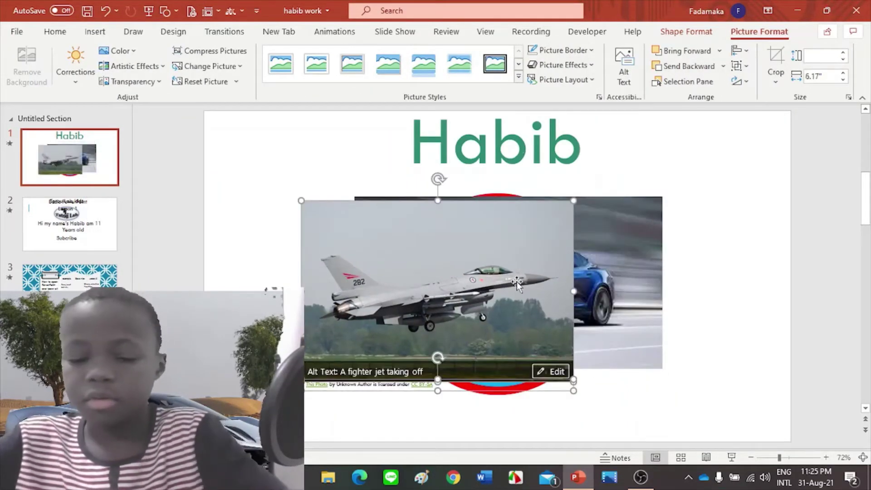
pyautogui.press('Delete')
pyautogui.click(516, 281)
pyautogui.press('Delete')
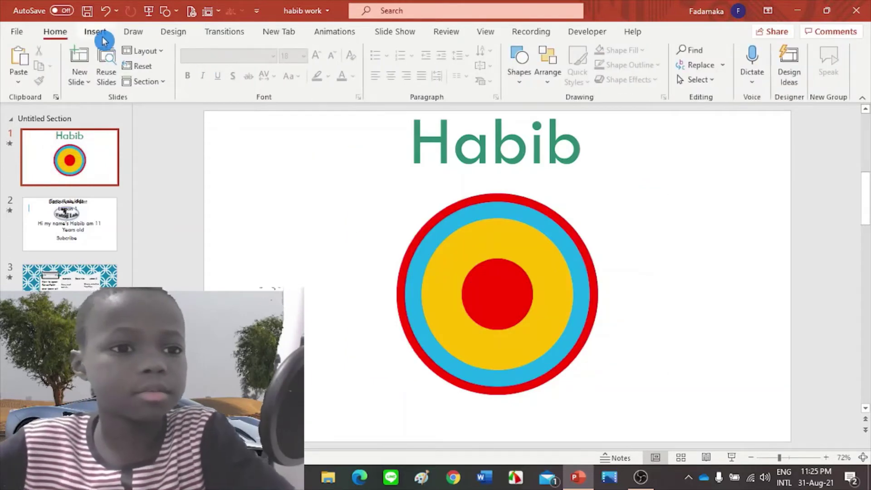
pyautogui.click(102, 39)
pyautogui.click(175, 57)
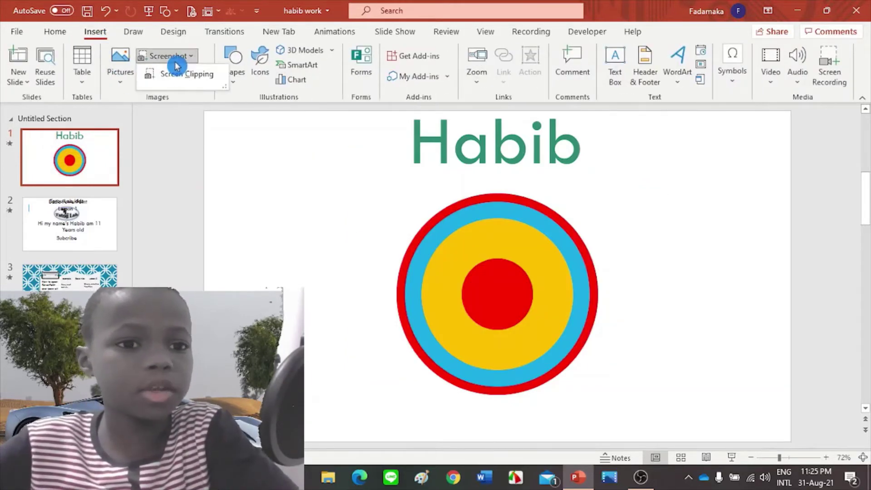
pyautogui.click(192, 75)
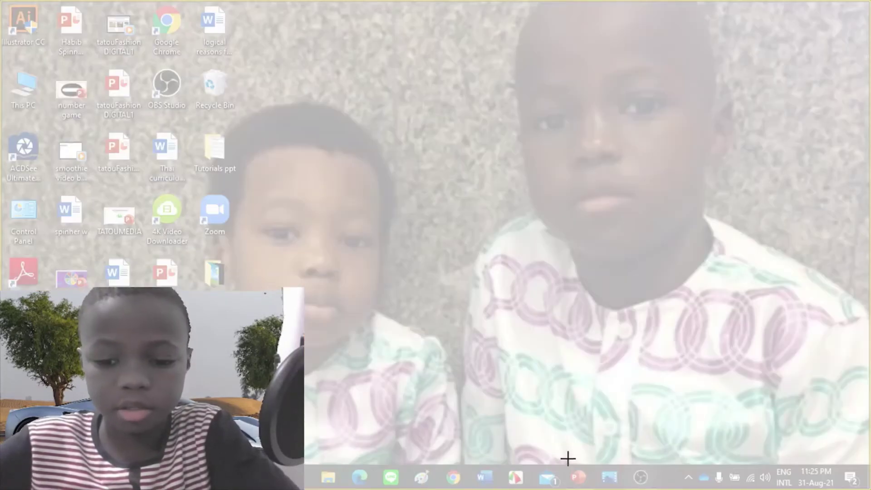
pyautogui.click(577, 476)
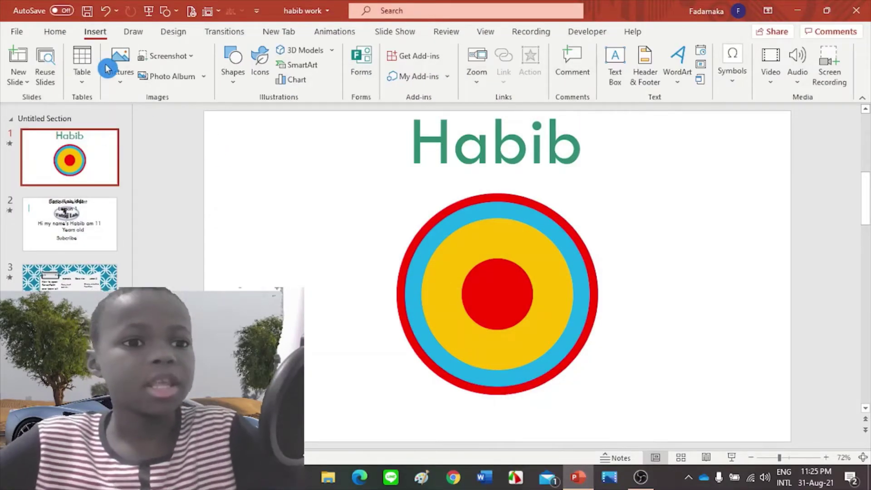
pyautogui.click(186, 77)
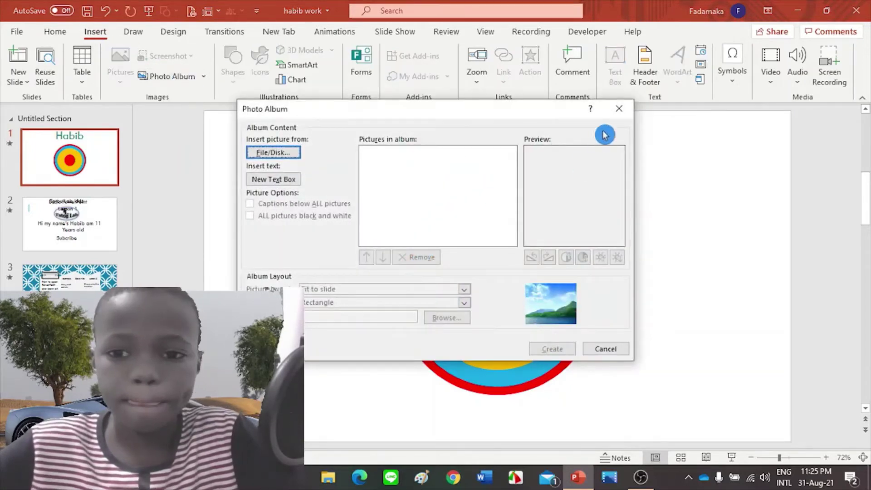
pyautogui.click(617, 109)
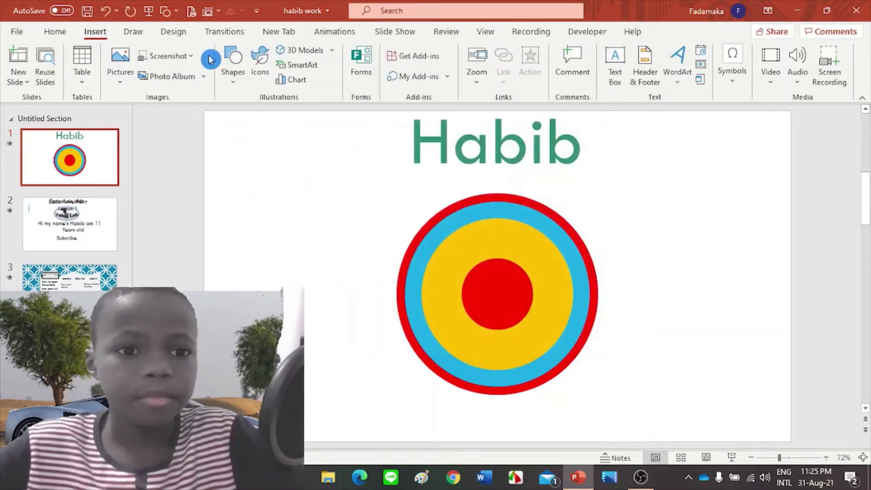
# Insert an alarm-clock icon and place it in the target's red centre circle
pyautogui.click(257, 75)
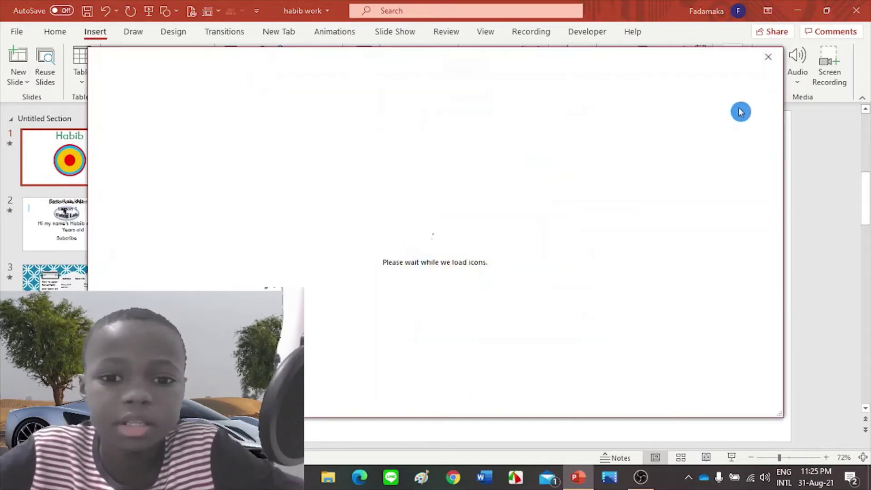
pyautogui.scroll(-2, 301, 272)
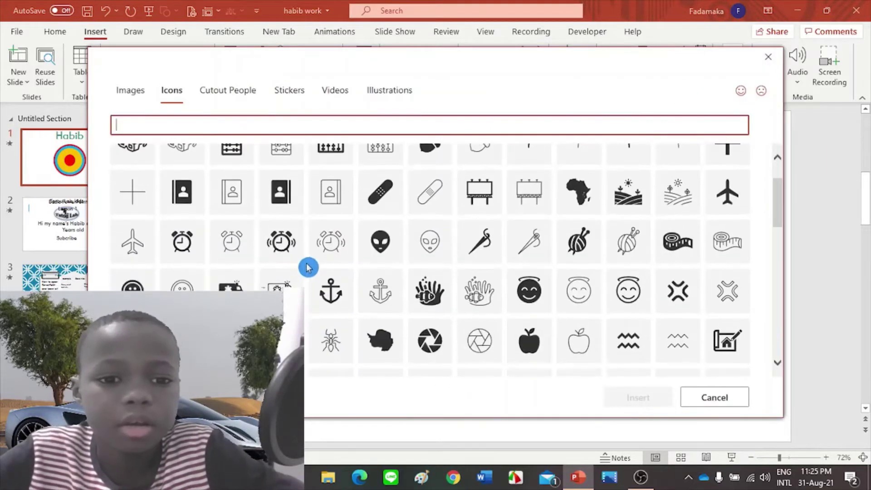
pyautogui.click(338, 245)
pyautogui.click(653, 401)
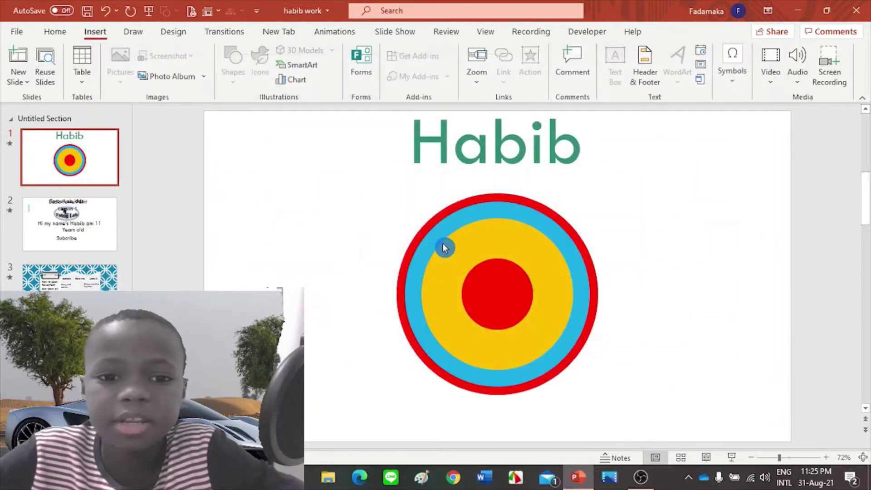
pyautogui.moveTo(453, 256)
pyautogui.mouseDown()
pyautogui.moveTo(506, 285)
pyautogui.moveTo(501, 296)
pyautogui.mouseUp()
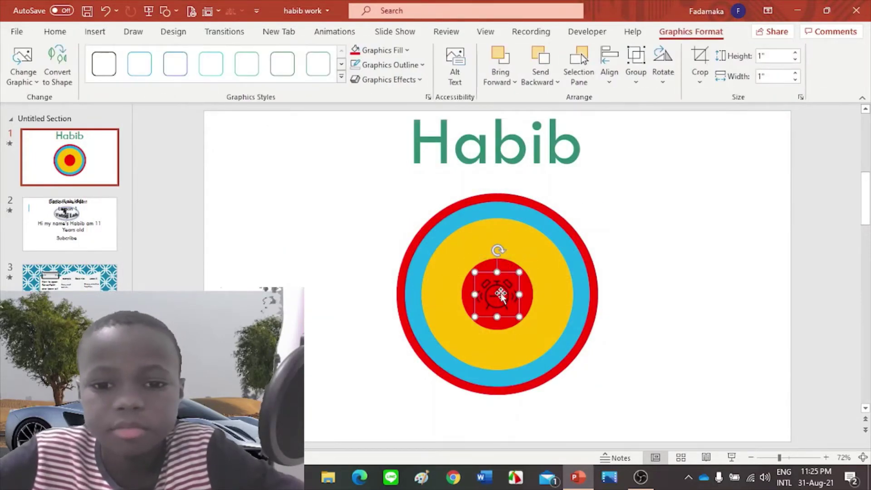
pyautogui.click(93, 40)
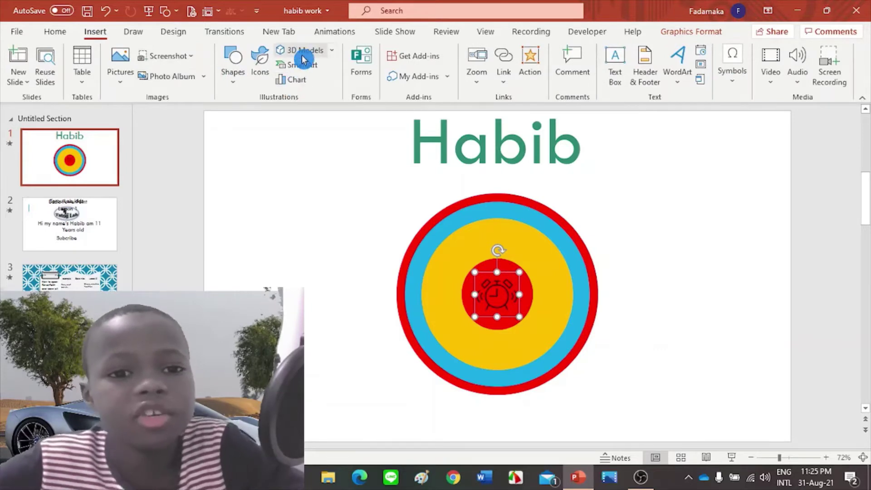
# Search All Animated Models for 'sphere' and insert the blue 3D sphere over the bullseye
pyautogui.click(303, 52)
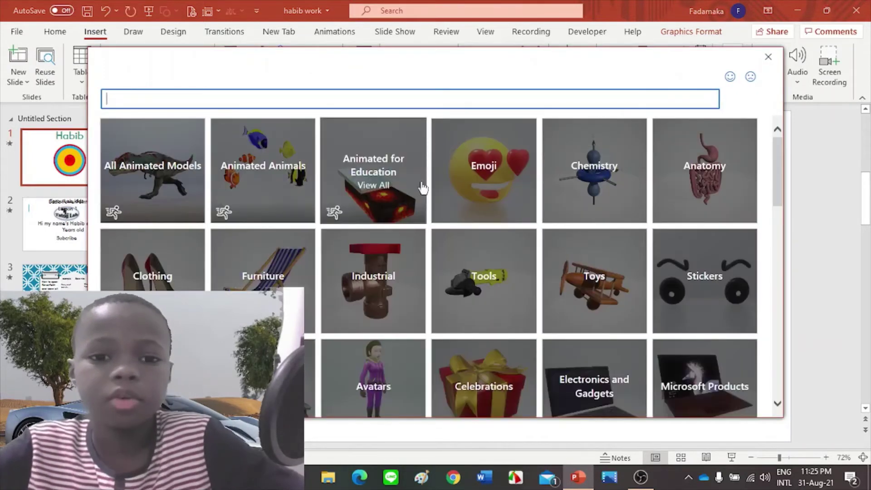
pyautogui.click(469, 113)
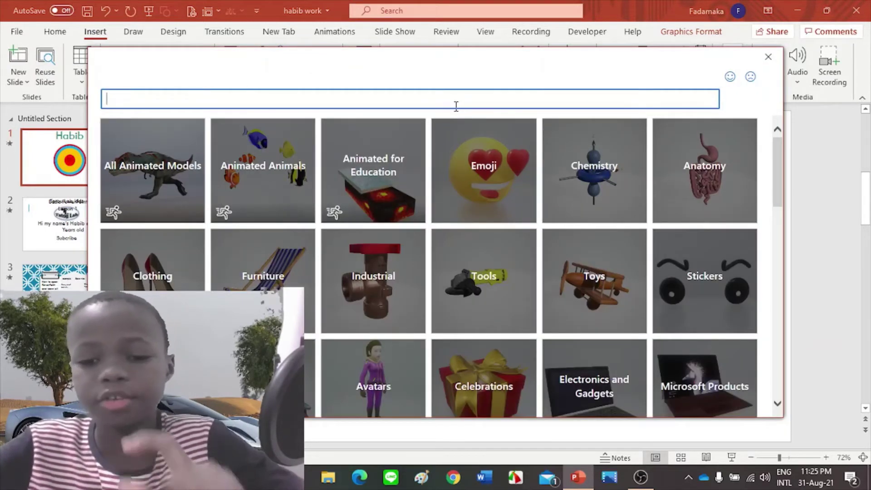
pyautogui.click(728, 56)
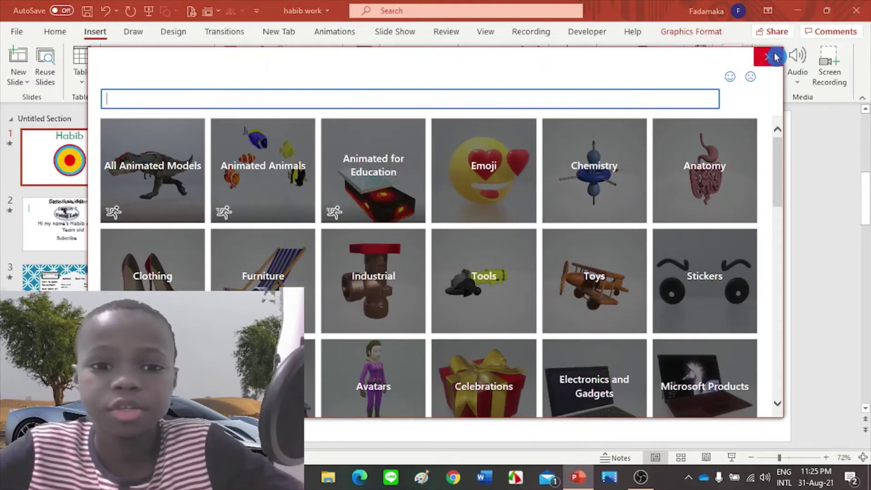
pyautogui.moveTo(153, 170)
pyautogui.click(168, 195)
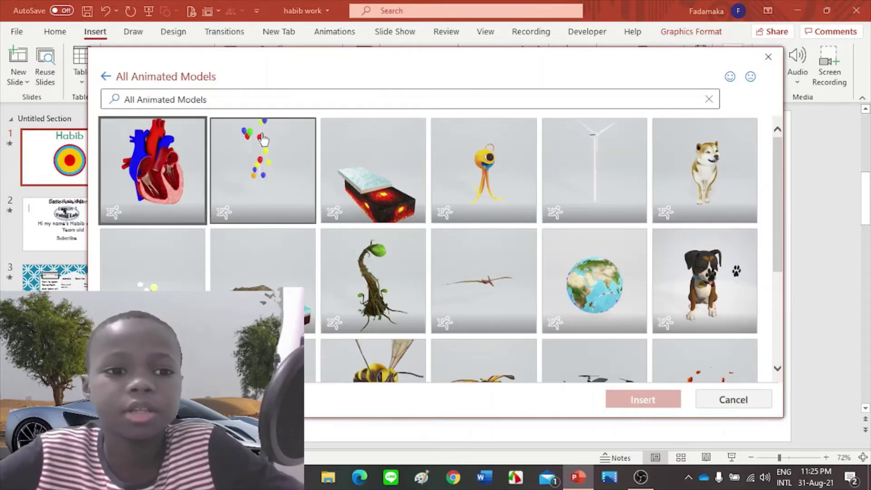
pyautogui.click(251, 103)
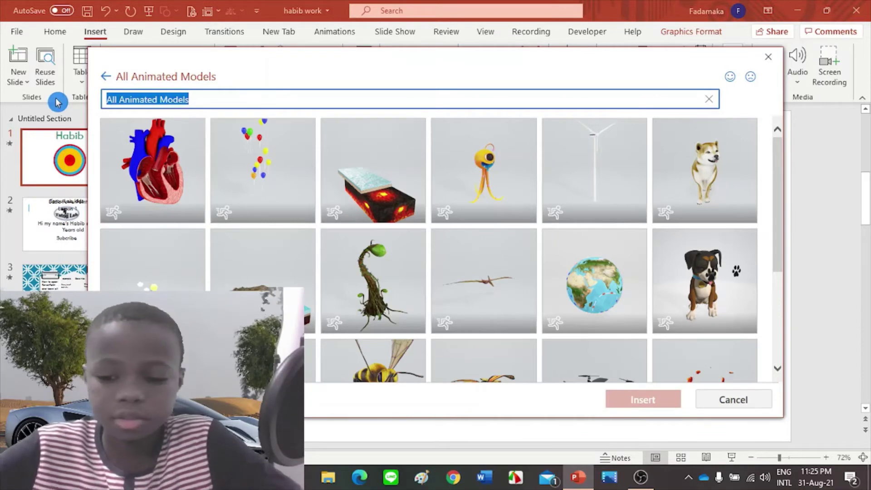
pyautogui.press('BackSpace')
pyautogui.write('sphere')
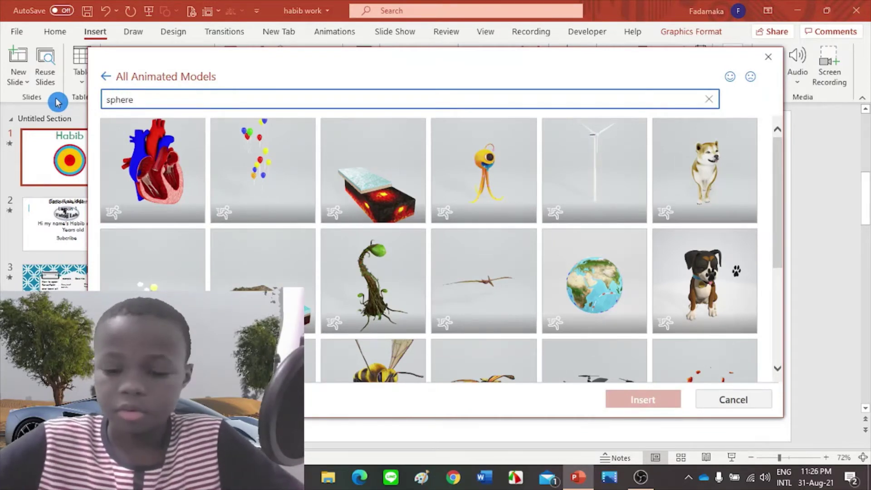
pyautogui.press('Return')
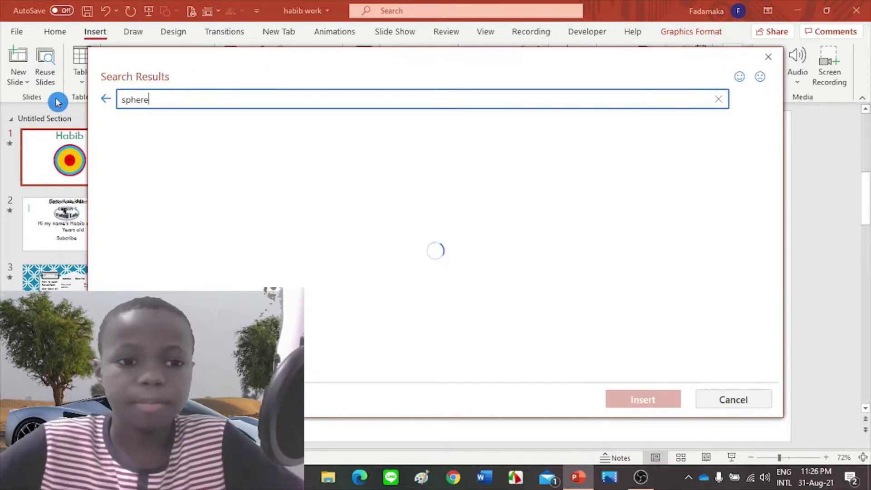
pyautogui.click(175, 162)
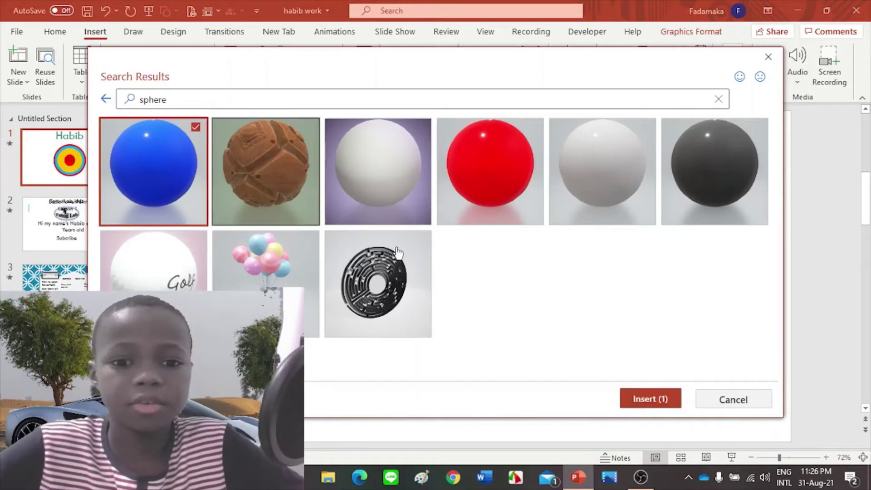
pyautogui.click(666, 401)
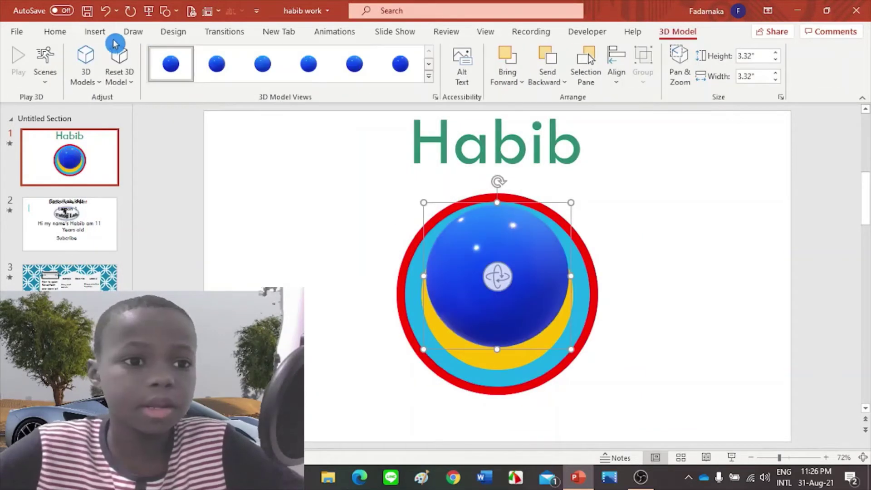
pyautogui.click(56, 32)
# Draw a light-blue oval right of the target and move the 3D sphere to the left
pyautogui.click(519, 61)
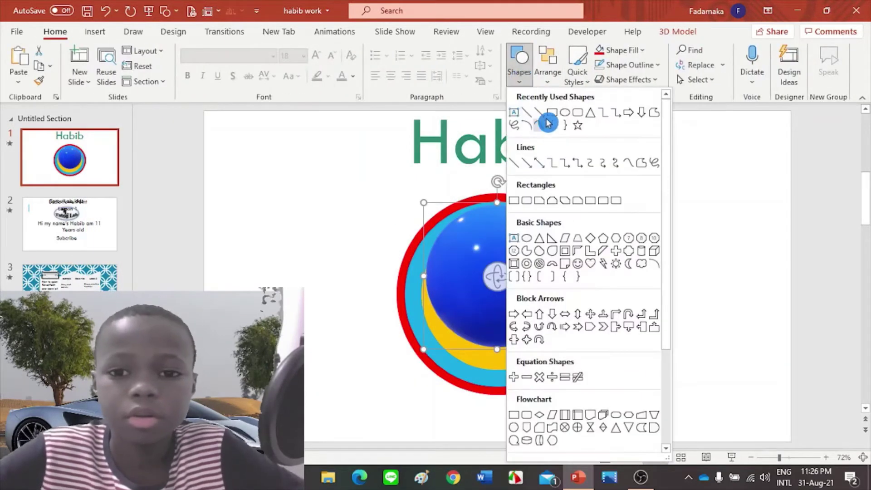
pyautogui.click(566, 113)
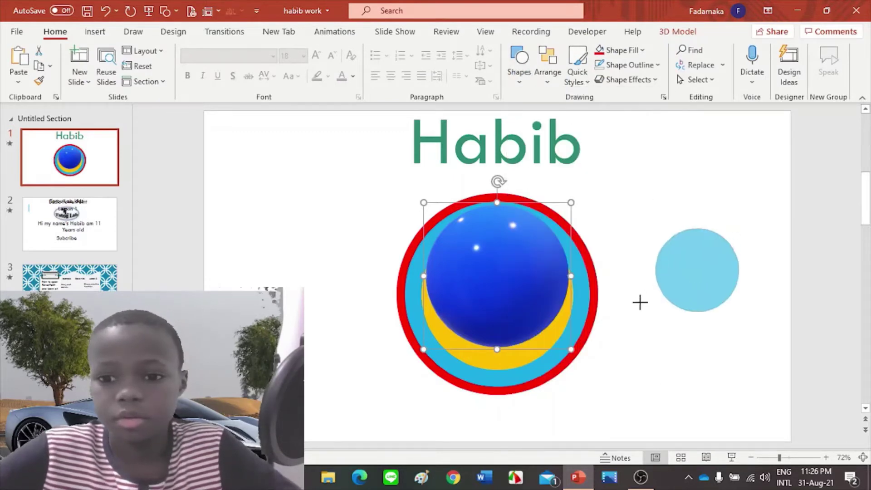
pyautogui.moveTo(738, 229); pyautogui.dragTo(596, 369)
pyautogui.moveTo(652, 303); pyautogui.dragTo(677, 270)
pyautogui.moveTo(464, 279); pyautogui.dragTo(251, 282)
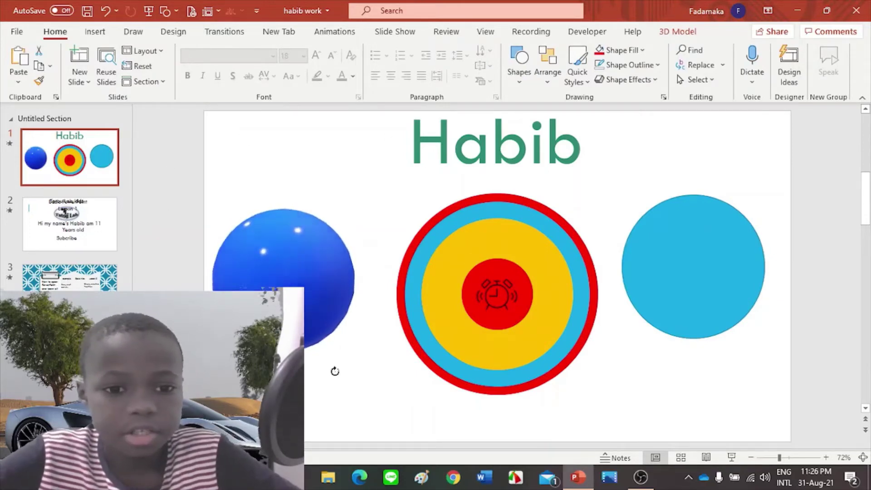
# Rotate the light-blue circle and turn the 3D sphere to a new angle
pyautogui.click(284, 276)
pyautogui.click(771, 258)
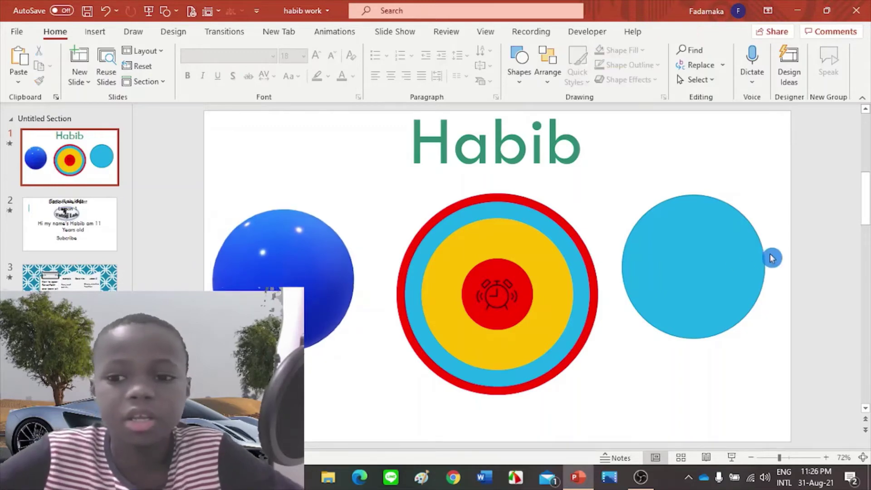
pyautogui.click(731, 260)
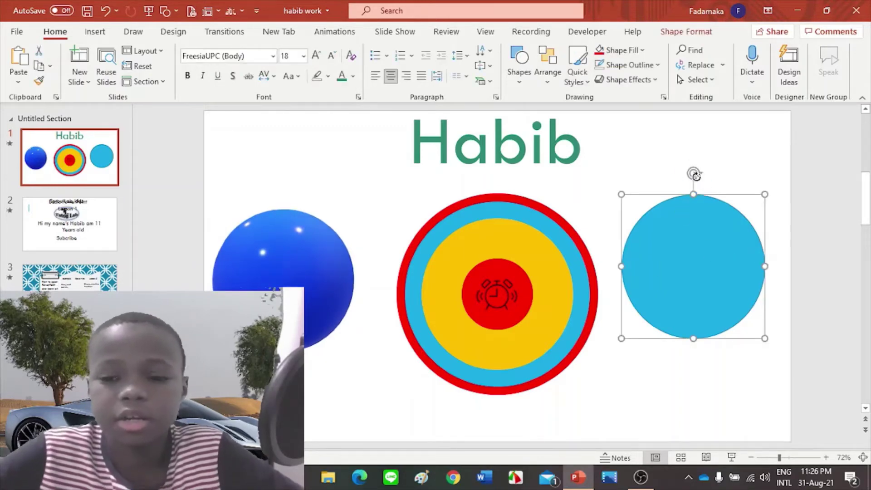
pyautogui.moveTo(696, 175); pyautogui.dragTo(604, 258)
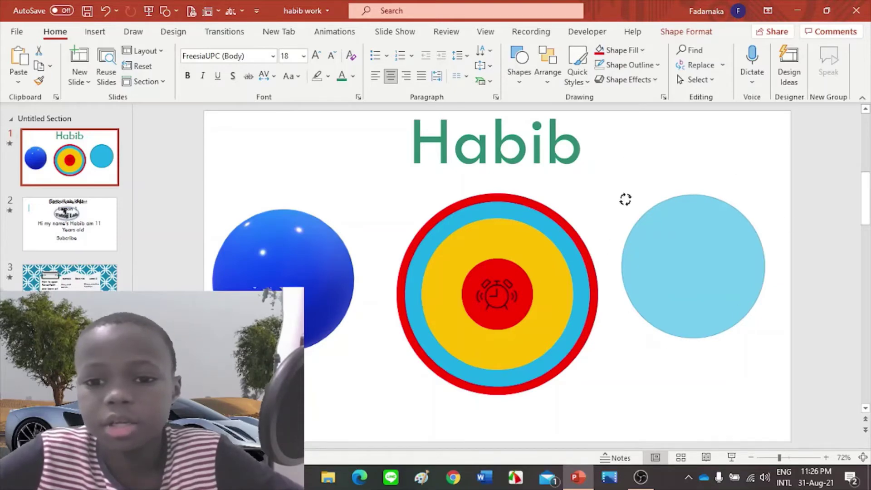
pyautogui.moveTo(625, 199)
pyautogui.mouseDown()
pyautogui.moveTo(618, 212)
pyautogui.moveTo(609, 181)
pyautogui.moveTo(700, 173)
pyautogui.mouseUp()
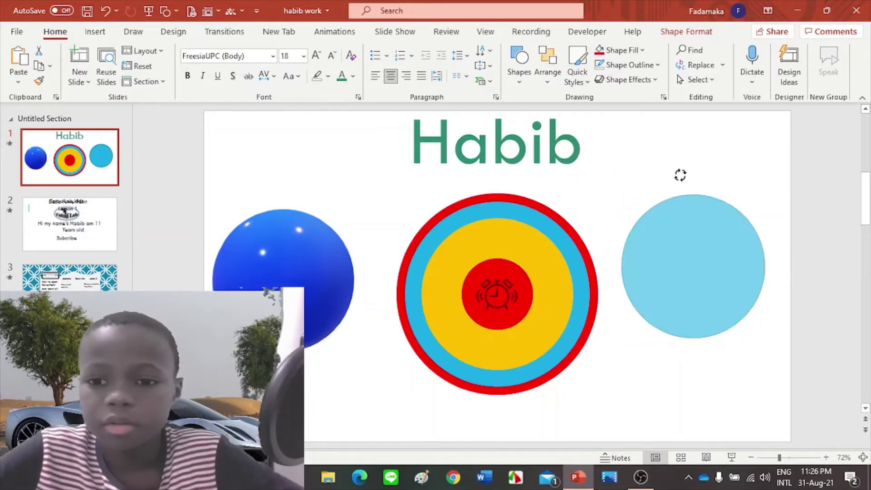
pyautogui.click(282, 277)
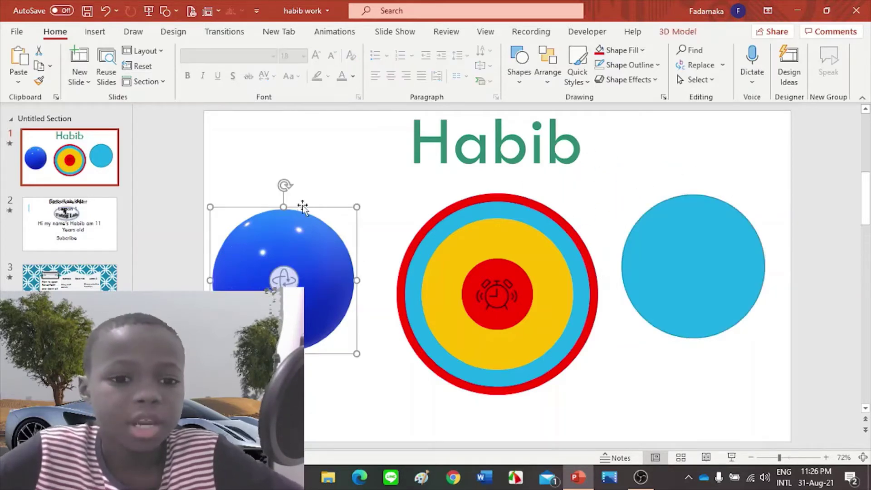
pyautogui.moveTo(285, 282)
pyautogui.mouseDown()
pyautogui.moveTo(209, 223)
pyautogui.moveTo(259, 272)
pyautogui.mouseUp()
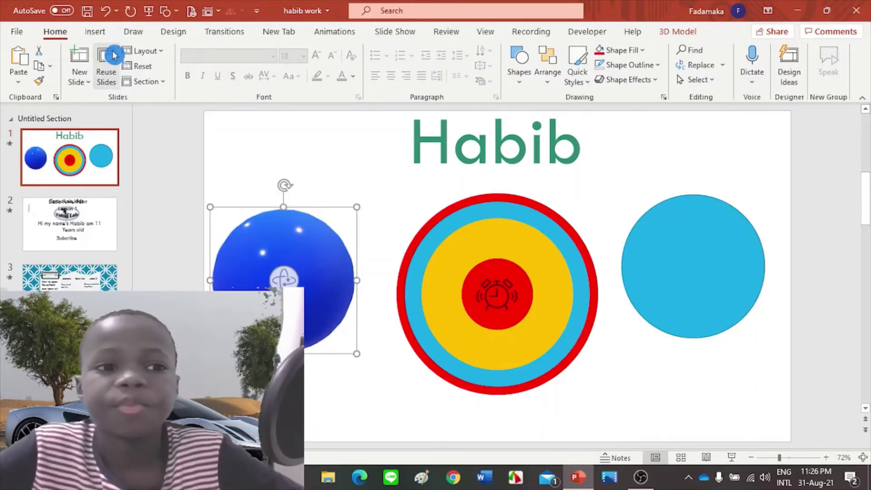
pyautogui.click(724, 257)
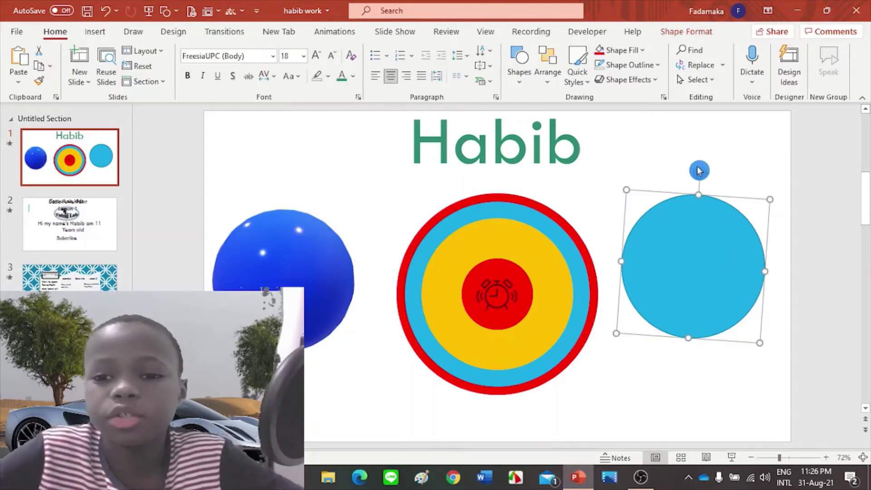
pyautogui.click(685, 175)
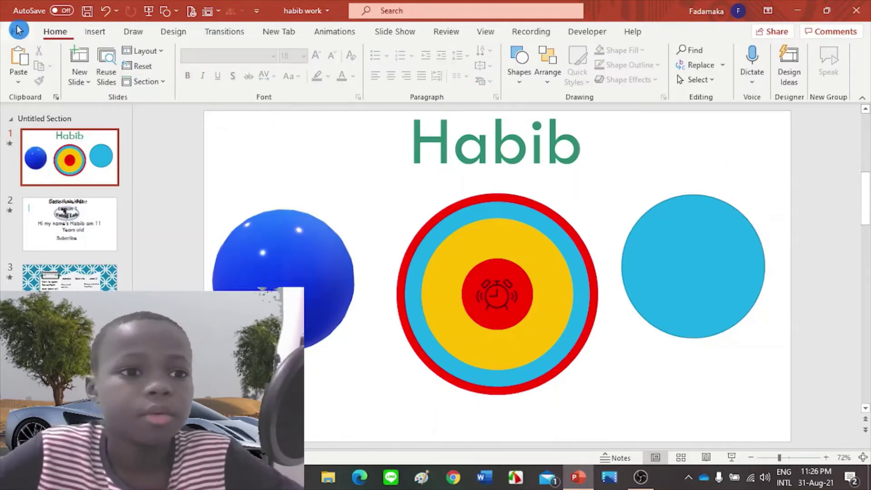
pyautogui.click(93, 36)
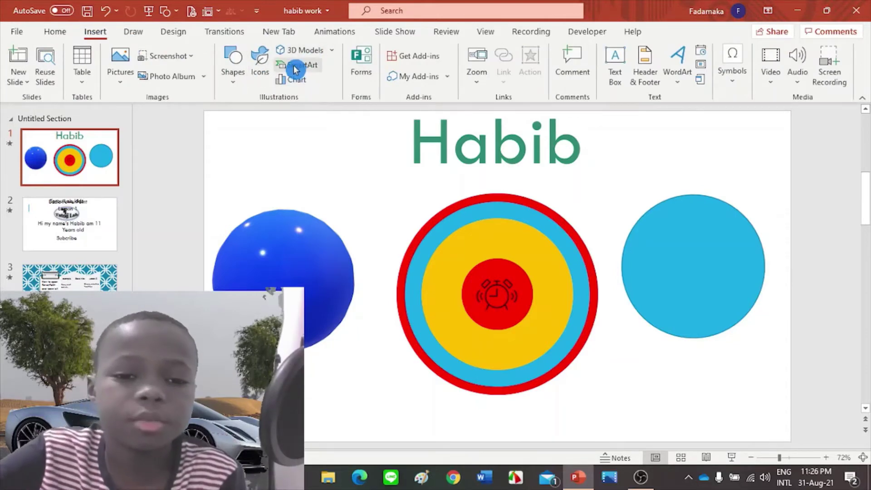
# Browse the SmartArt Cycle and Relationship layouts without inserting any graphic
pyautogui.click(322, 85)
pyautogui.scroll(-5, 402, 210)
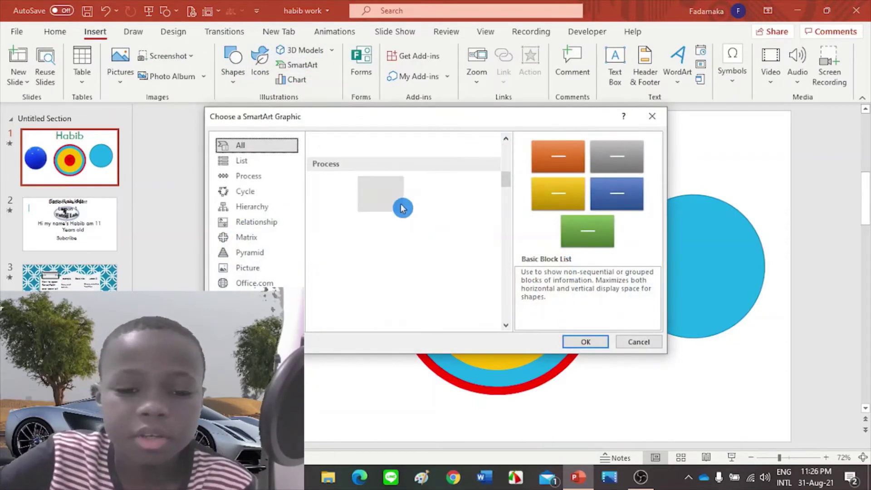
pyautogui.scroll(-5, 402, 213)
pyautogui.click(247, 191)
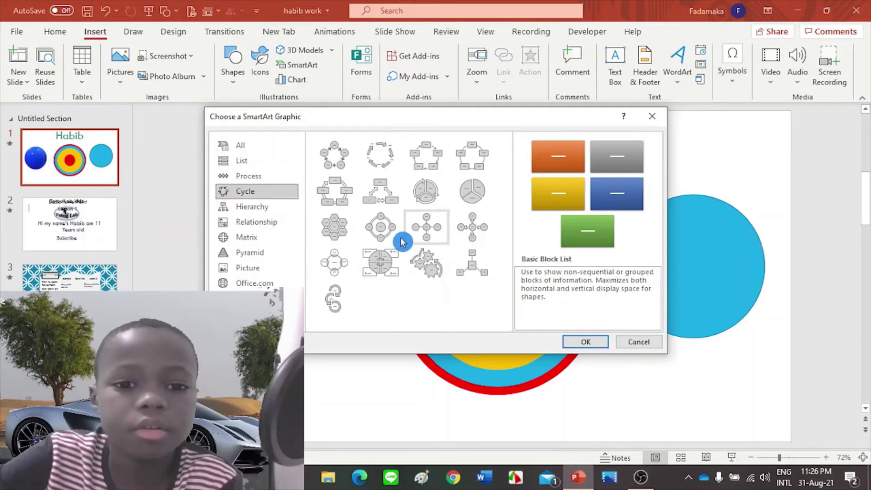
pyautogui.click(256, 222)
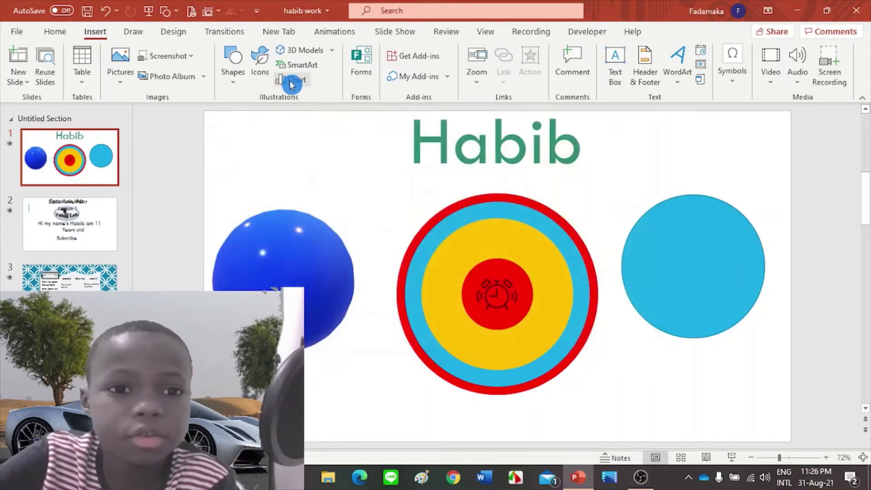
# Preview the Pie chart types, then close the chart dialog without inserting
pyautogui.click(293, 80)
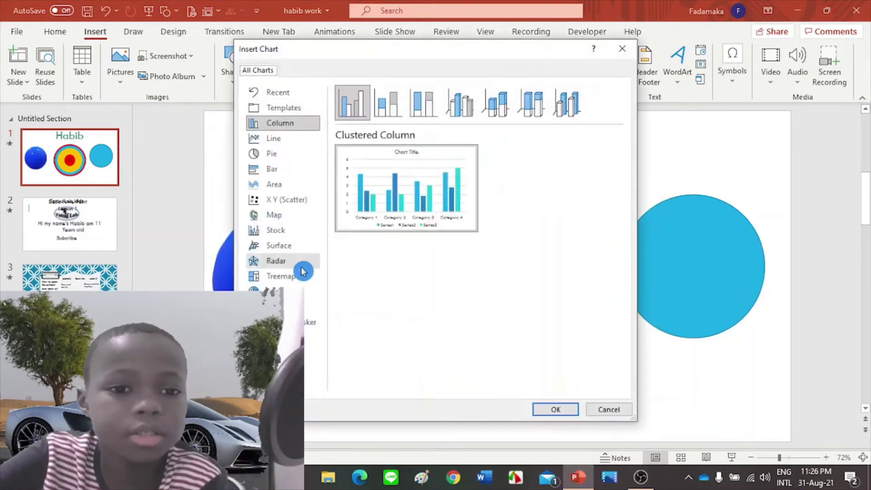
pyautogui.click(295, 154)
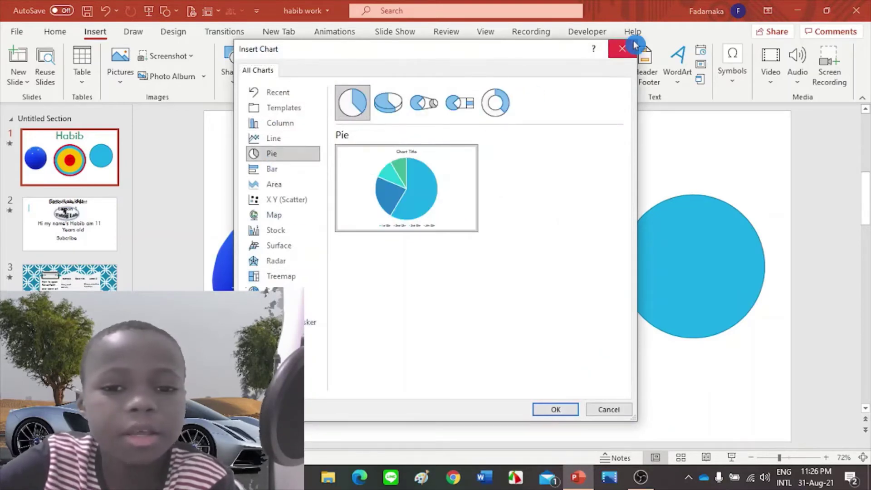
pyautogui.click(624, 51)
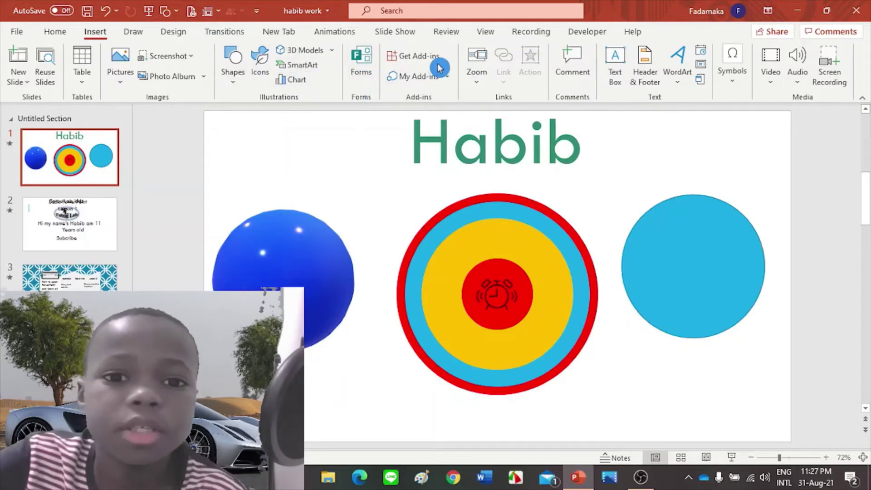
# Link the blue 3D sphere to '3. Slide 3' in this document, then start the slide show
pyautogui.click(491, 78)
pyautogui.click(522, 75)
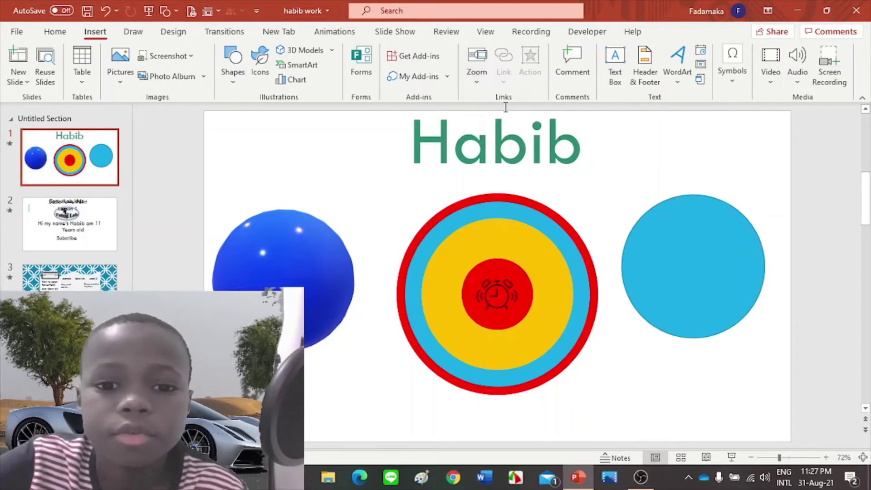
pyautogui.click(339, 249)
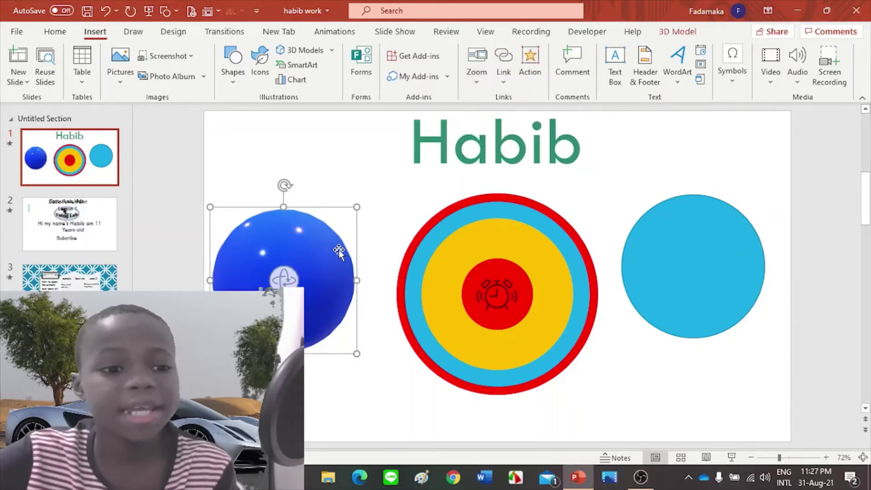
pyautogui.click(504, 56)
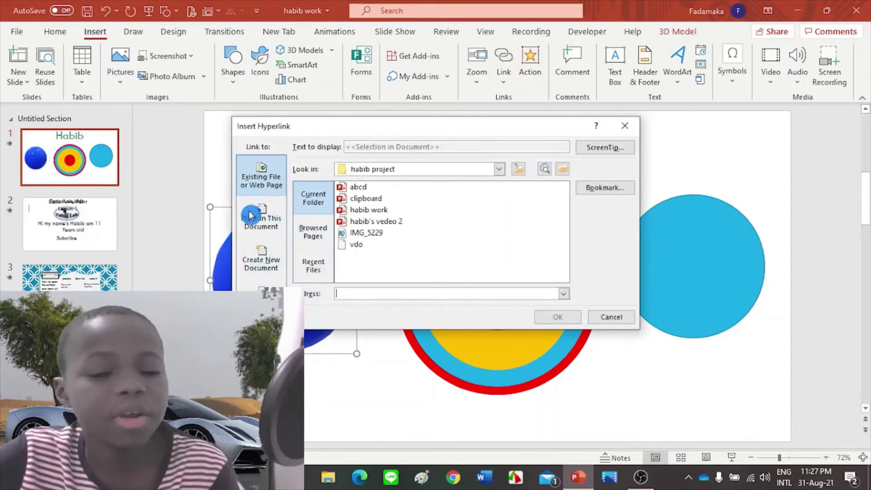
pyautogui.click(277, 230)
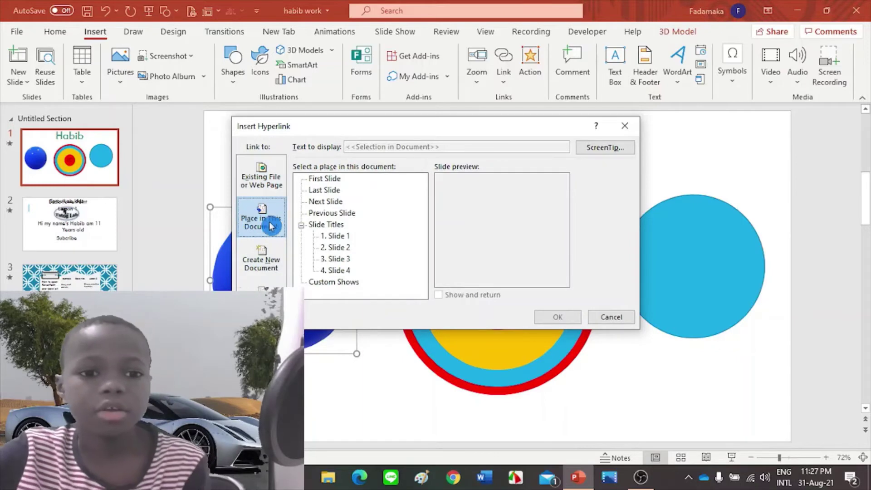
pyautogui.click(330, 192)
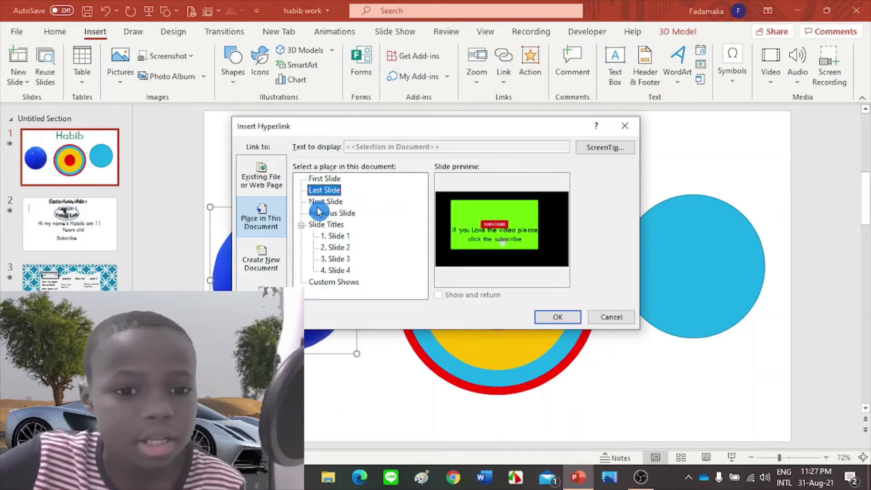
pyautogui.click(319, 203)
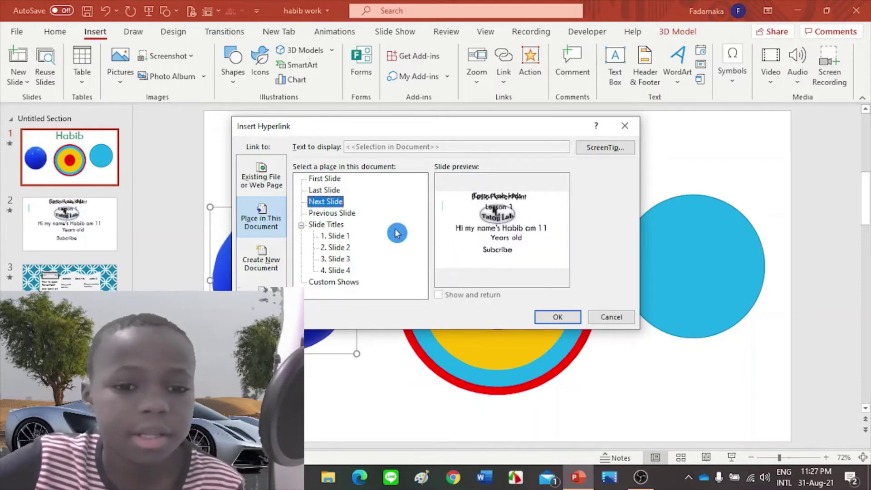
pyautogui.click(338, 237)
pyautogui.click(330, 214)
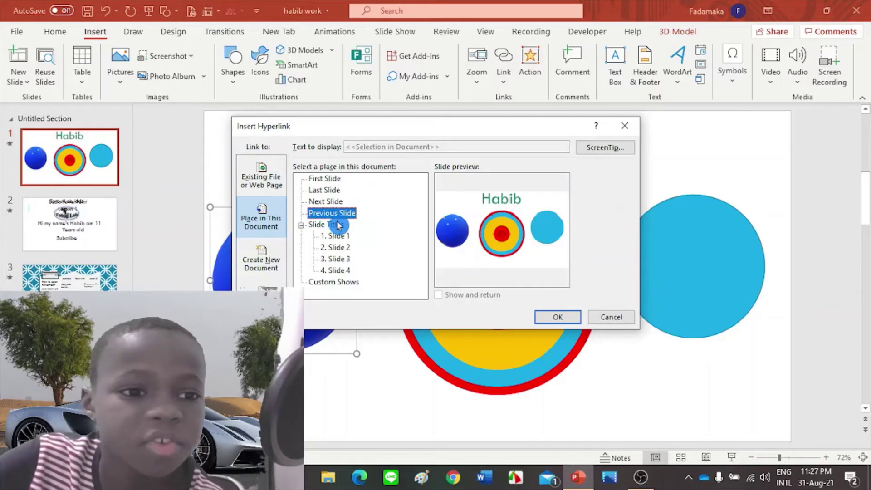
pyautogui.click(335, 226)
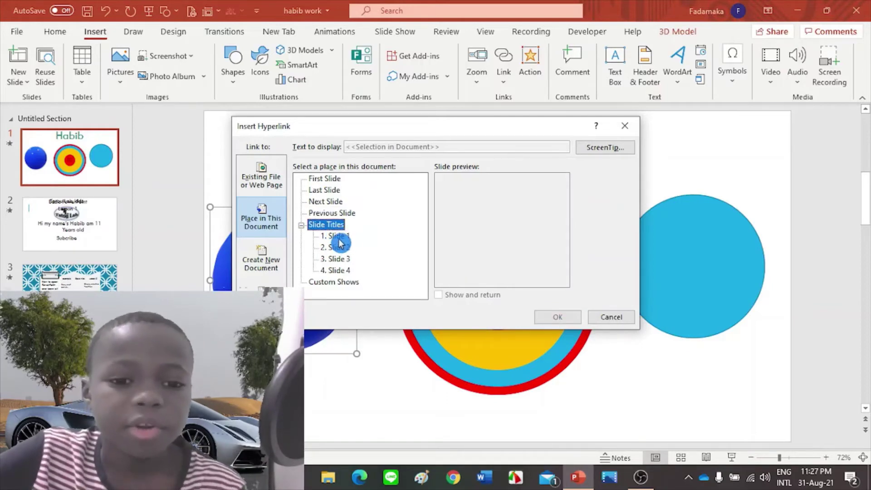
pyautogui.click(350, 260)
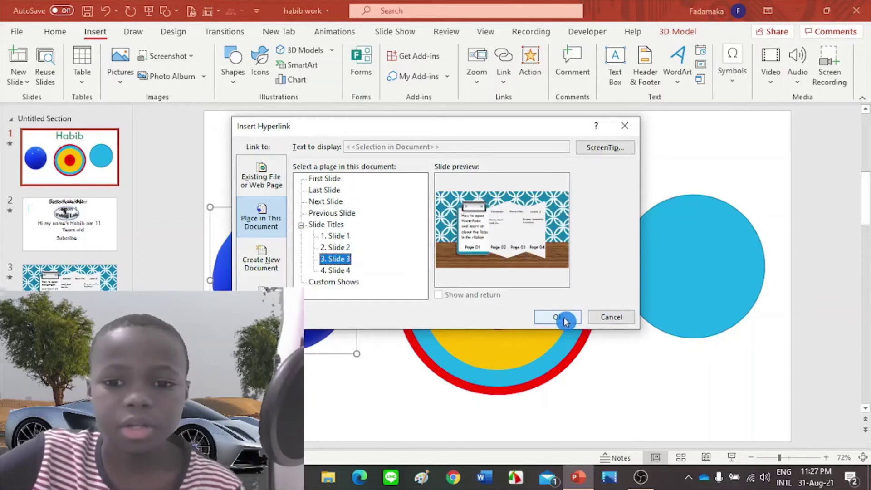
pyautogui.click(562, 317)
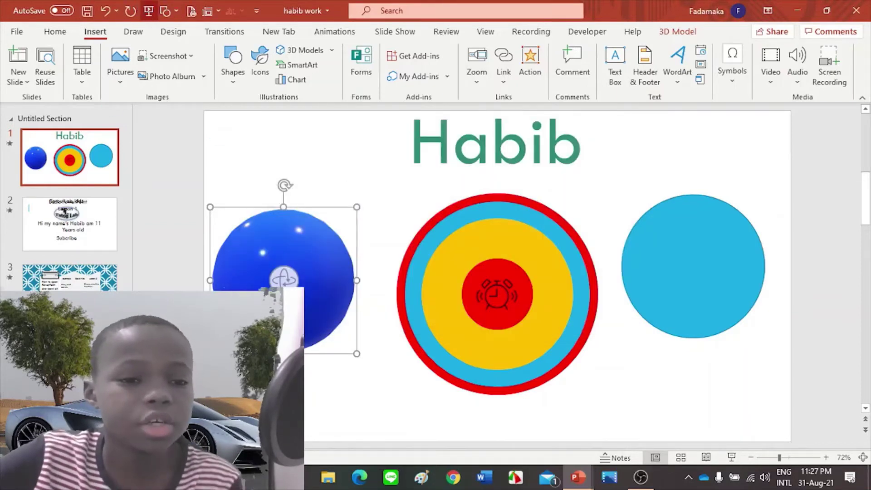
pyautogui.press('F5')
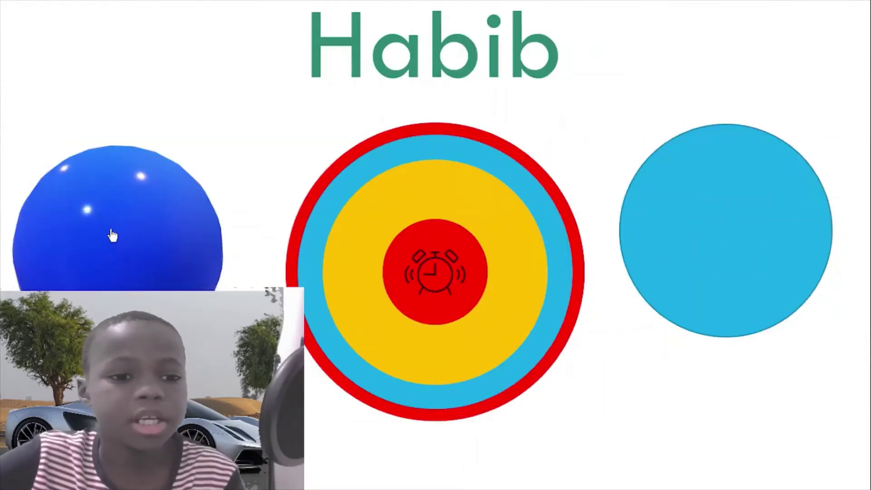
pyautogui.click(112, 233)
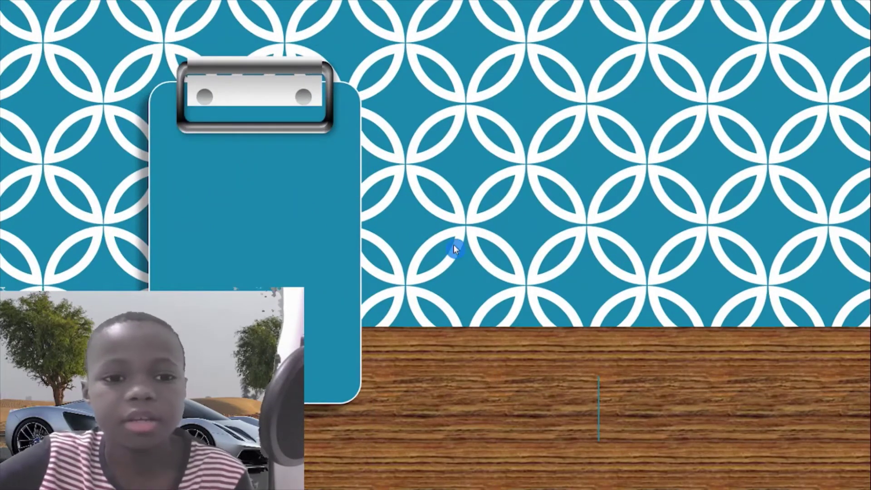
pyautogui.press('Escape')
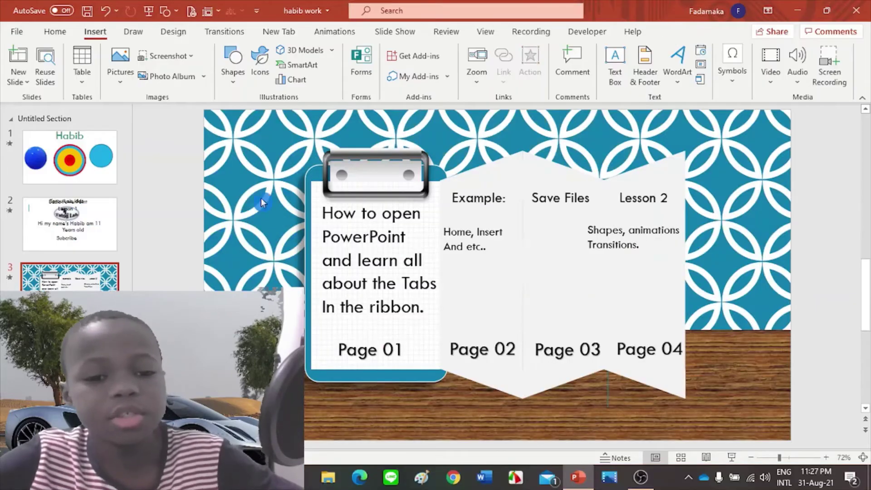
pyautogui.click(97, 216)
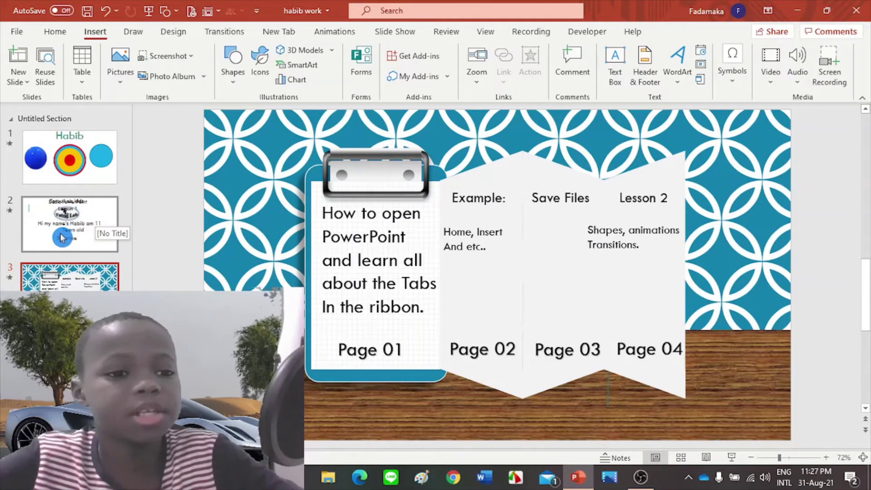
pyautogui.click(68, 168)
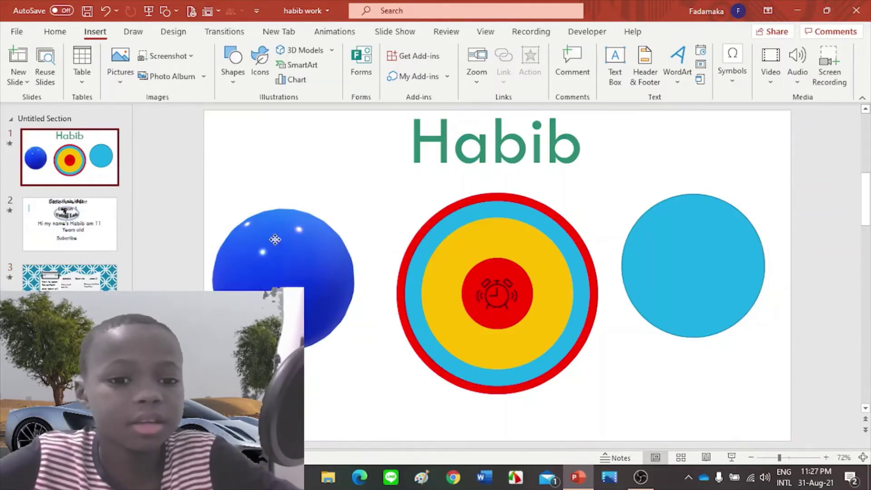
pyautogui.click(276, 243)
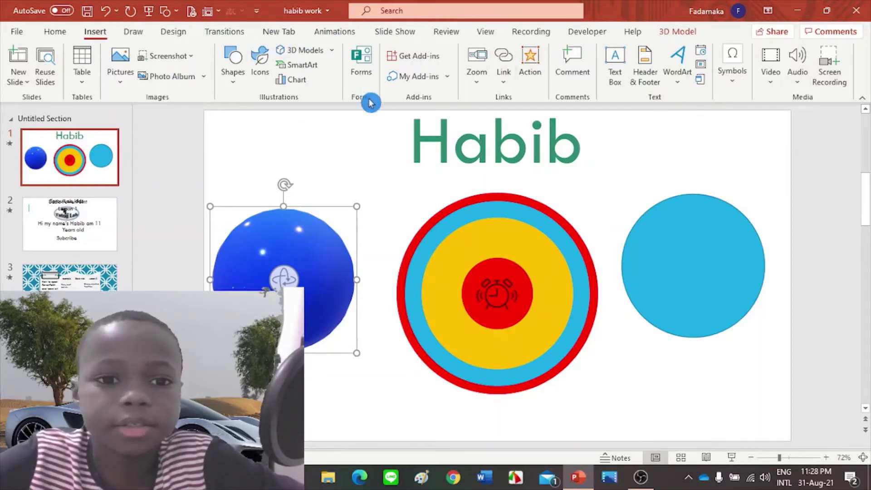
# Give the sphere's click action the Click sound, then test it in a slide show
pyautogui.click(530, 63)
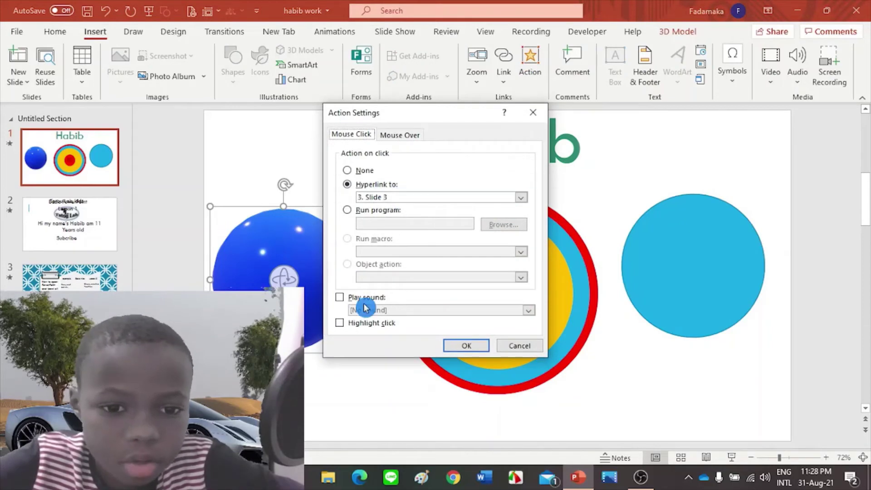
pyautogui.click(341, 297)
pyautogui.click(395, 308)
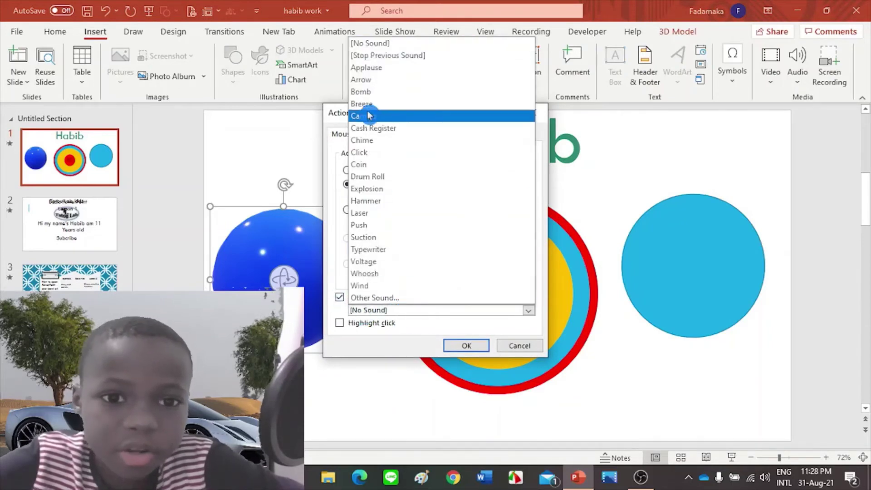
pyautogui.click(381, 152)
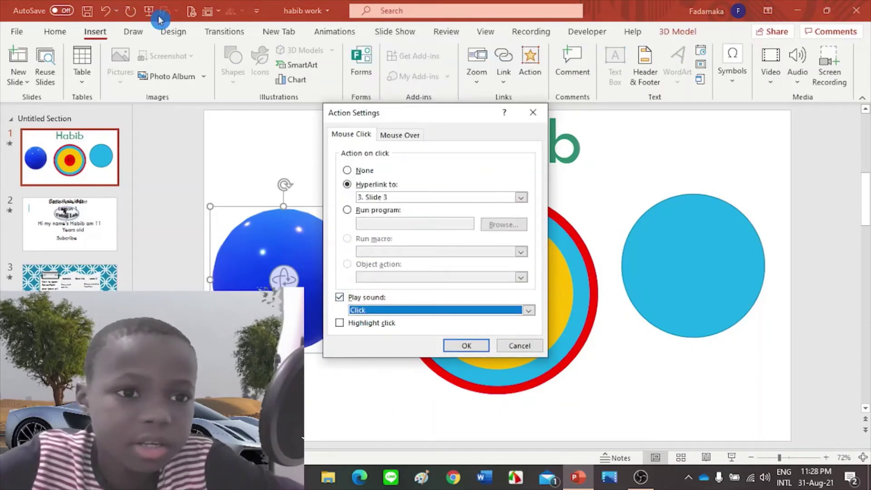
pyautogui.click(466, 345)
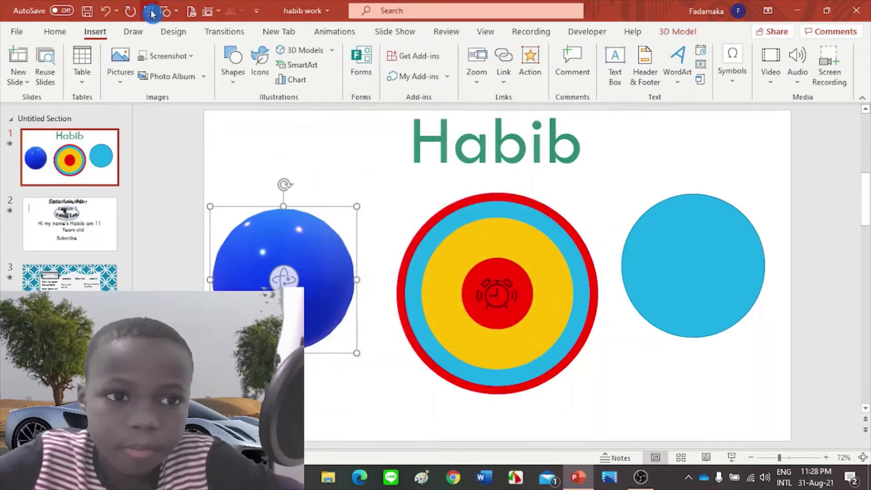
pyautogui.click(151, 13)
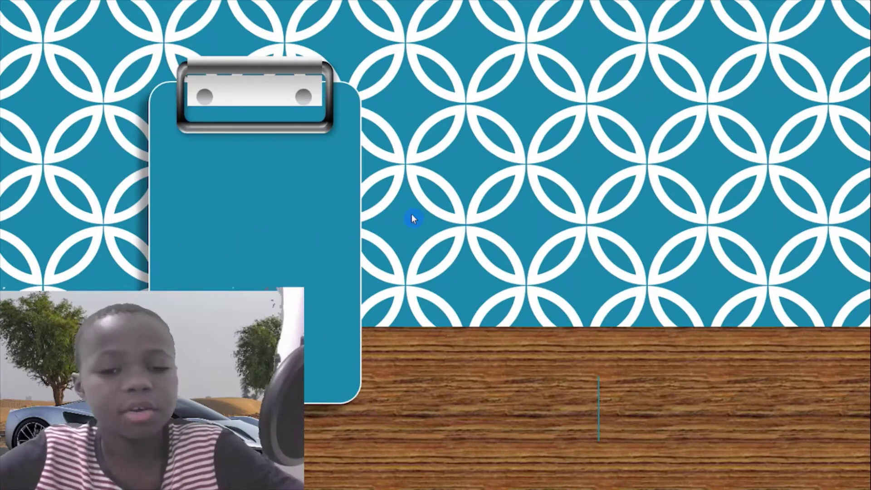
pyautogui.press('Escape')
# On the Habib slide, add a text box beside the title, then discard it
pyautogui.click(92, 171)
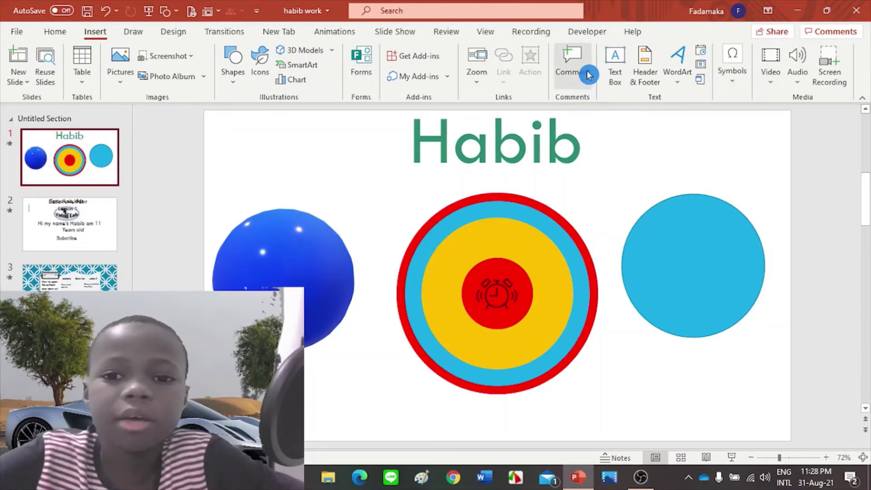
pyautogui.click(599, 169)
pyautogui.write('gjdviotg')
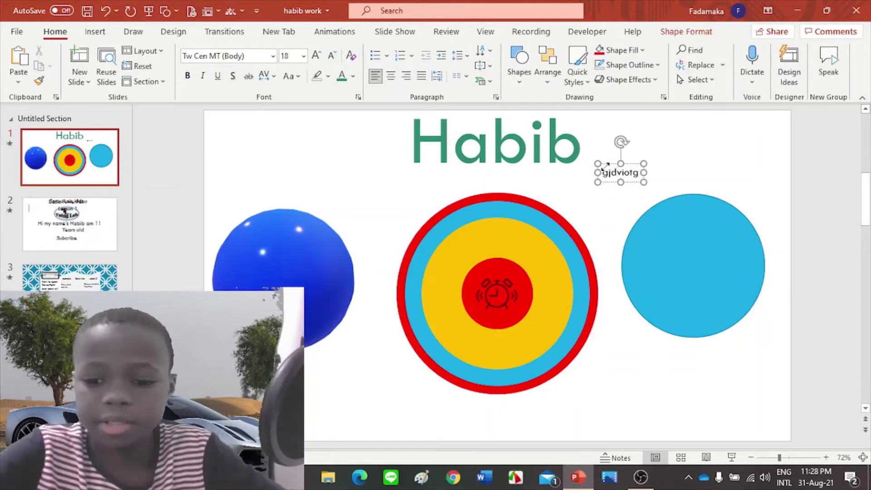
pyautogui.press('BackSpace')
pyautogui.press('BackSpace')
pyautogui.press('BackSpace')
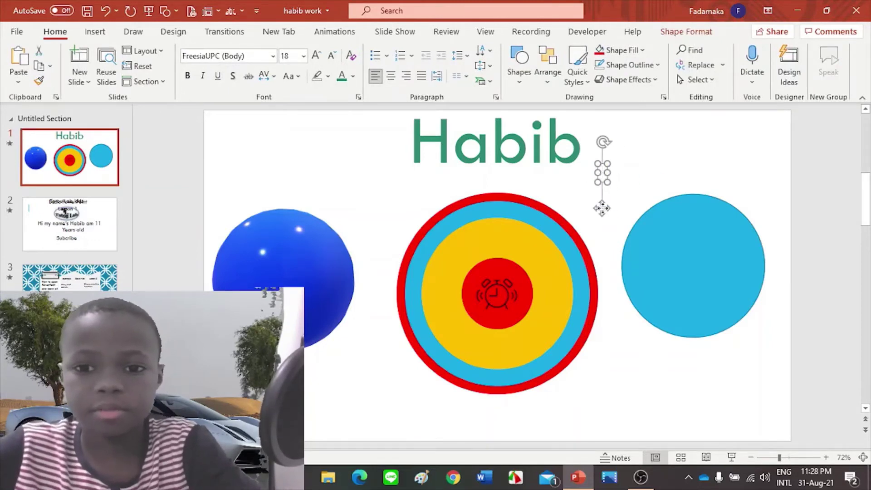
pyautogui.click(604, 218)
# Add a WordArt box reading 'hello', move it off the target, then delete it
pyautogui.click(95, 31)
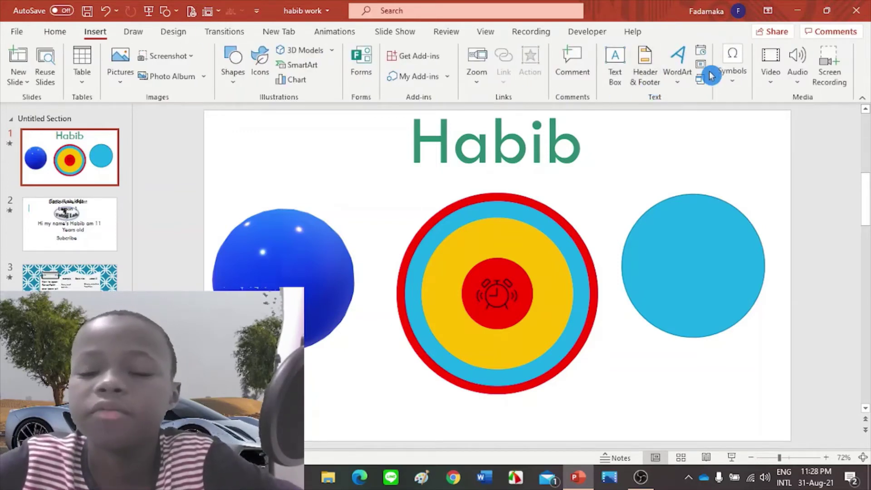
pyautogui.click(685, 74)
pyautogui.click(685, 116)
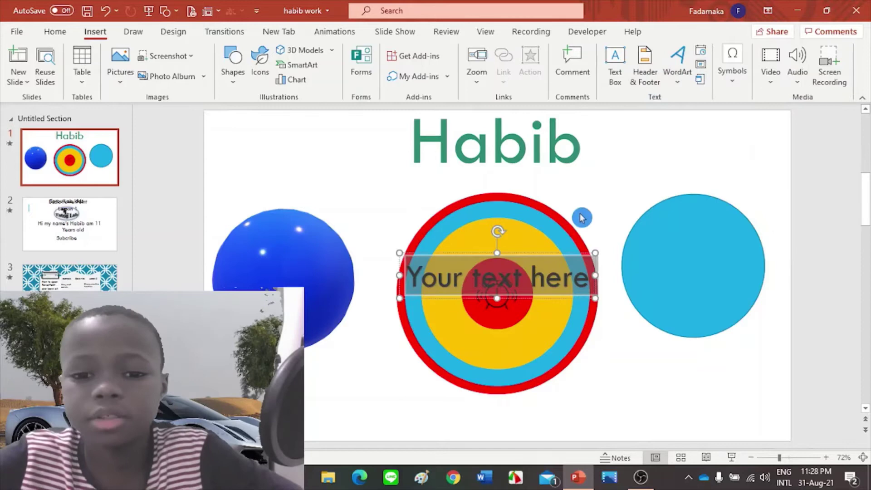
pyautogui.click(583, 287)
pyautogui.press('BackSpace')
pyautogui.press('BackSpace')
pyautogui.press('BackSpace')
pyautogui.press('BackSpace')
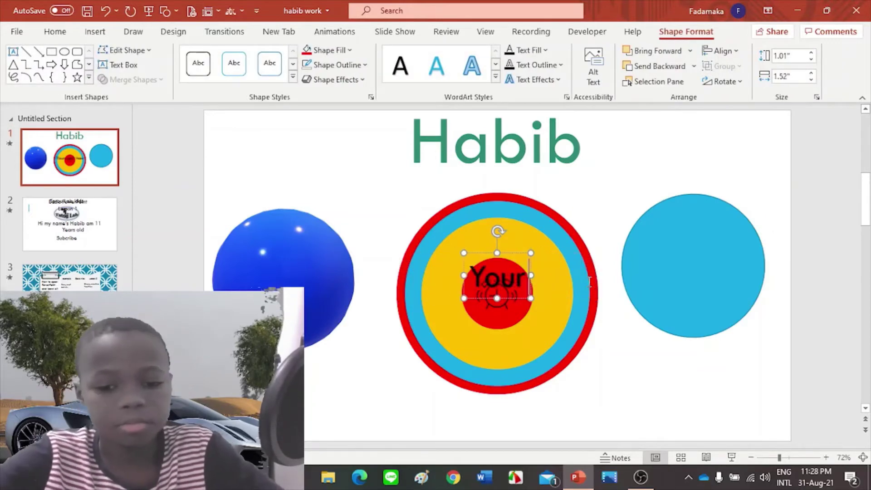
pyautogui.press('BackSpace')
pyautogui.press('BackSpace')
pyautogui.press('BackSpace')
pyautogui.write('h')
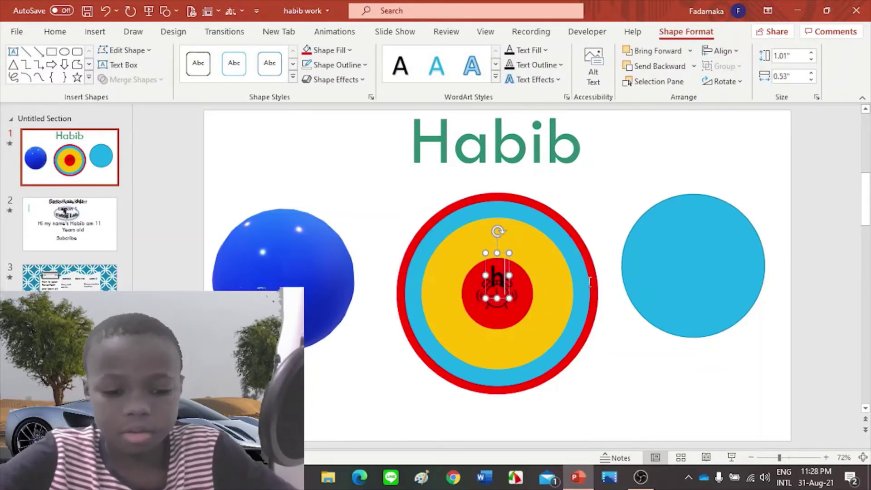
pyautogui.write('ello')
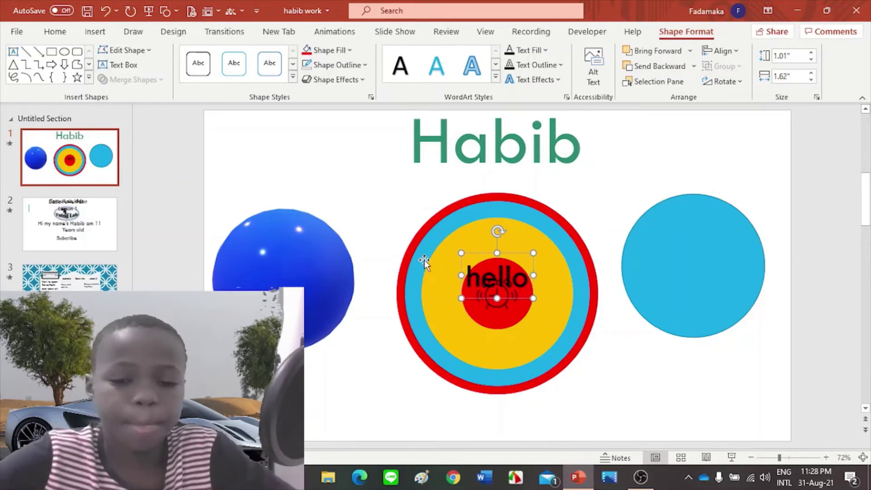
pyautogui.moveTo(513, 300)
pyautogui.mouseDown()
pyautogui.moveTo(389, 375)
pyautogui.moveTo(387, 386)
pyautogui.mouseUp()
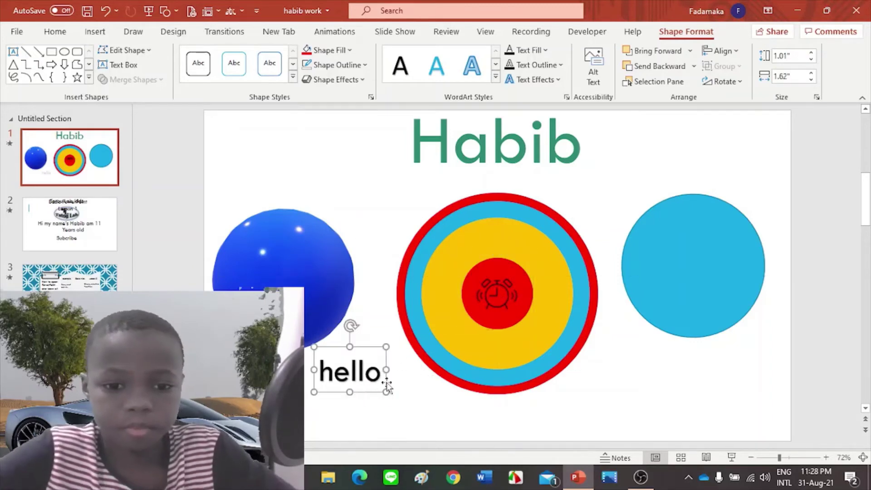
pyautogui.press('Delete')
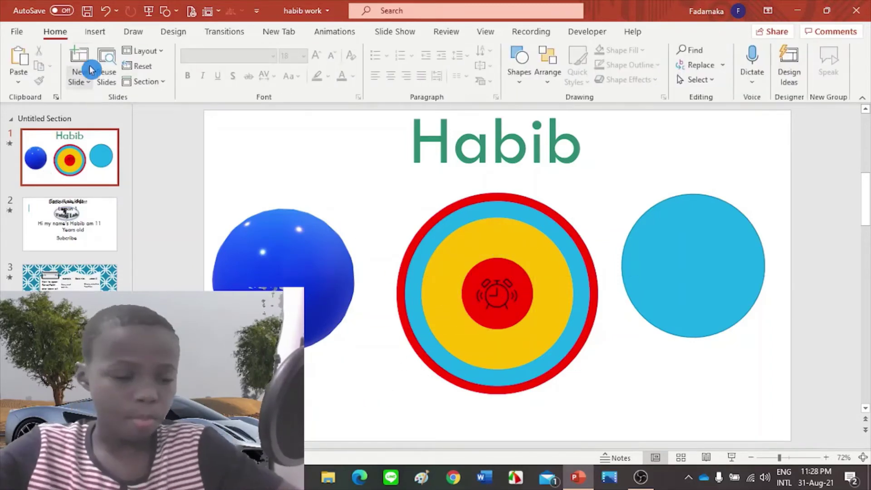
# Insert a new blank slide and move it to the first position
pyautogui.click(91, 37)
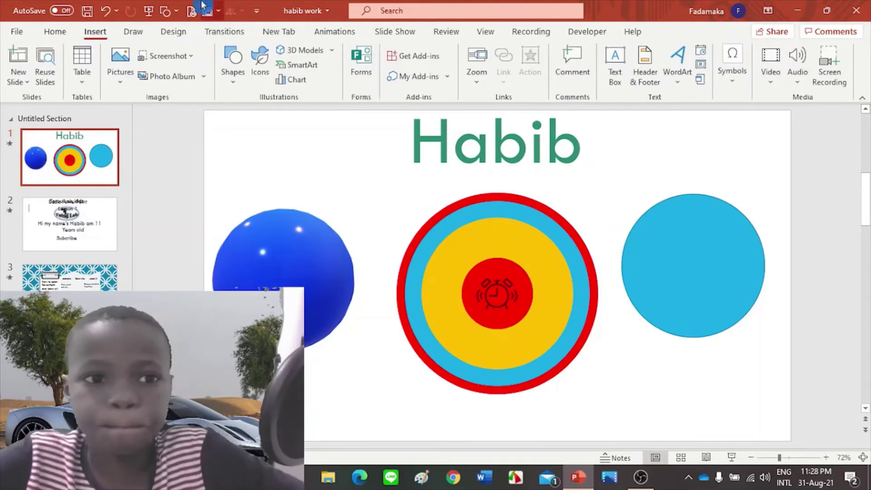
pyautogui.click(133, 32)
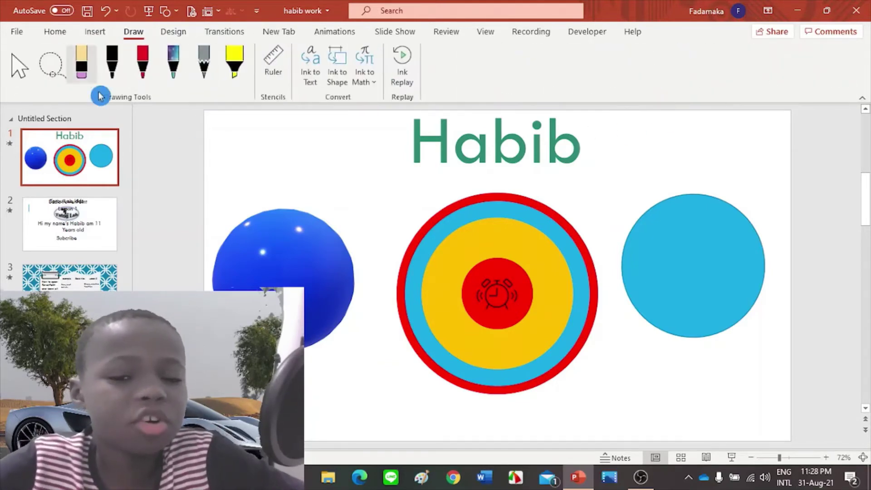
pyautogui.click(57, 36)
pyautogui.click(82, 63)
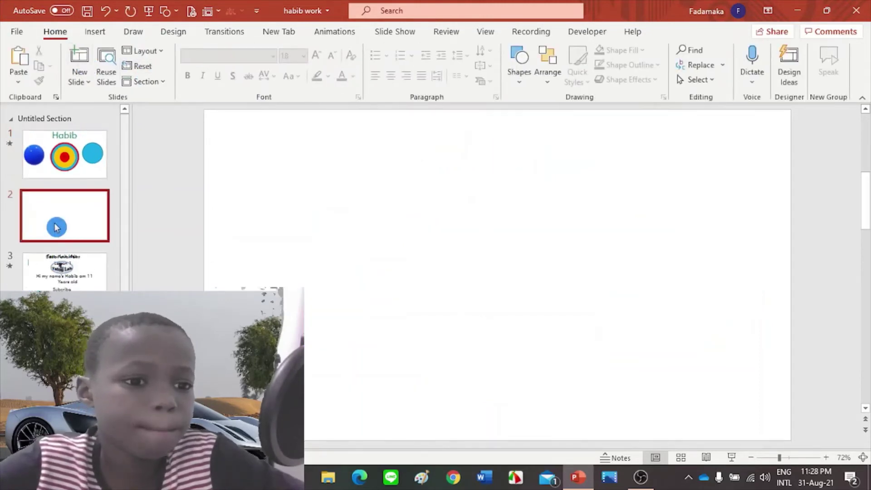
pyautogui.moveTo(56, 227); pyautogui.dragTo(57, 152)
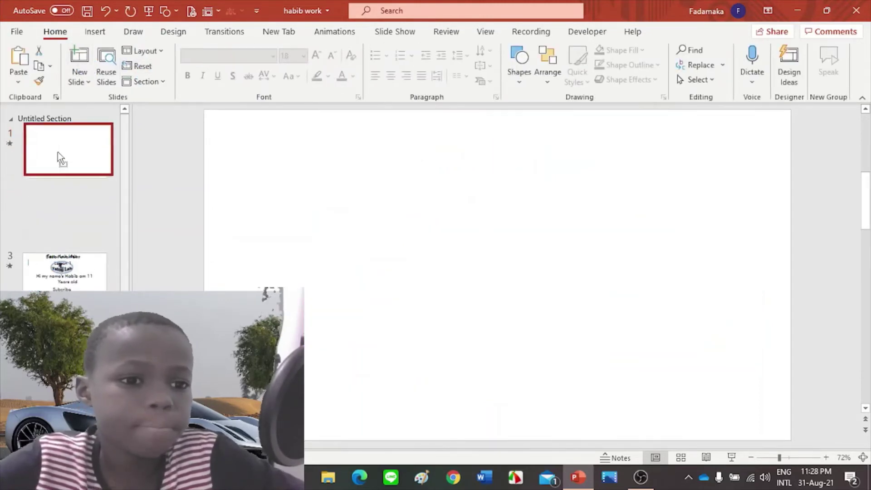
# Scribble on the new first slide with black ink, then red ink loops
pyautogui.click(134, 33)
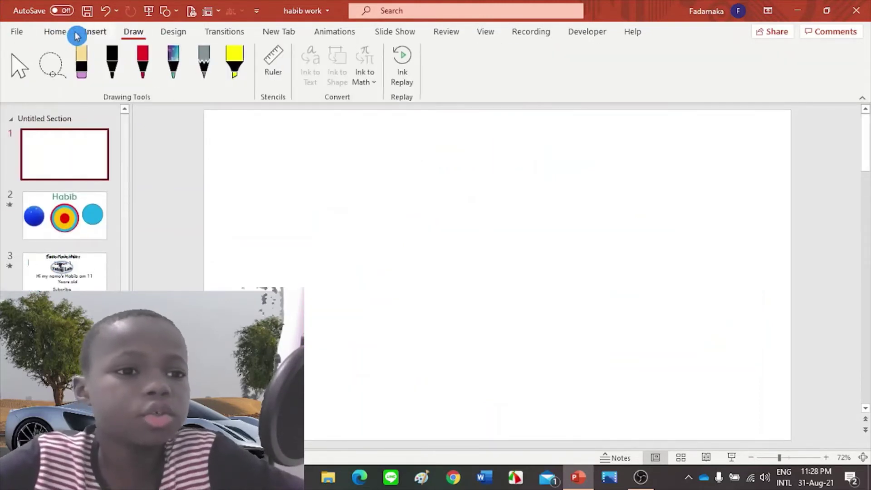
pyautogui.click(113, 65)
pyautogui.moveTo(266, 156); pyautogui.dragTo(245, 288)
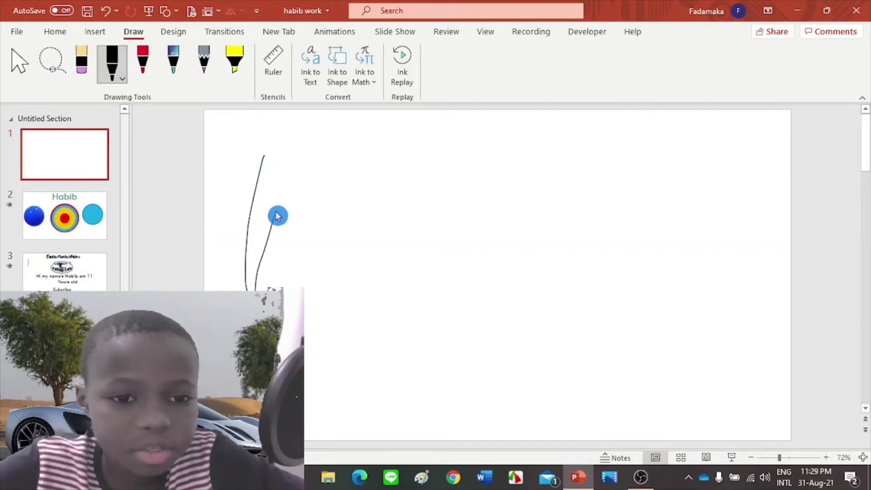
pyautogui.moveTo(333, 262)
pyautogui.mouseDown()
pyautogui.moveTo(372, 284)
pyautogui.moveTo(538, 239)
pyautogui.moveTo(464, 217)
pyautogui.moveTo(644, 226)
pyautogui.moveTo(595, 348)
pyautogui.moveTo(307, 353)
pyautogui.moveTo(353, 353)
pyautogui.mouseUp()
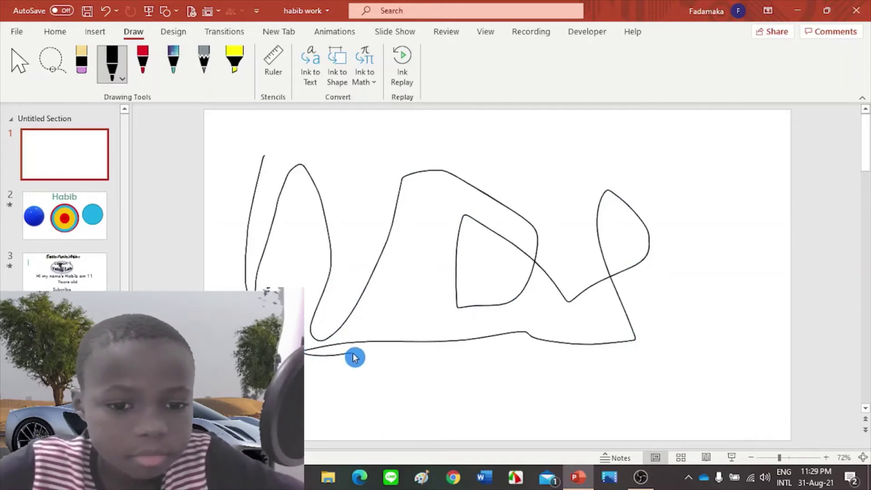
pyautogui.click(156, 77)
pyautogui.moveTo(353, 147)
pyautogui.mouseDown()
pyautogui.moveTo(694, 180)
pyautogui.moveTo(607, 395)
pyautogui.mouseUp()
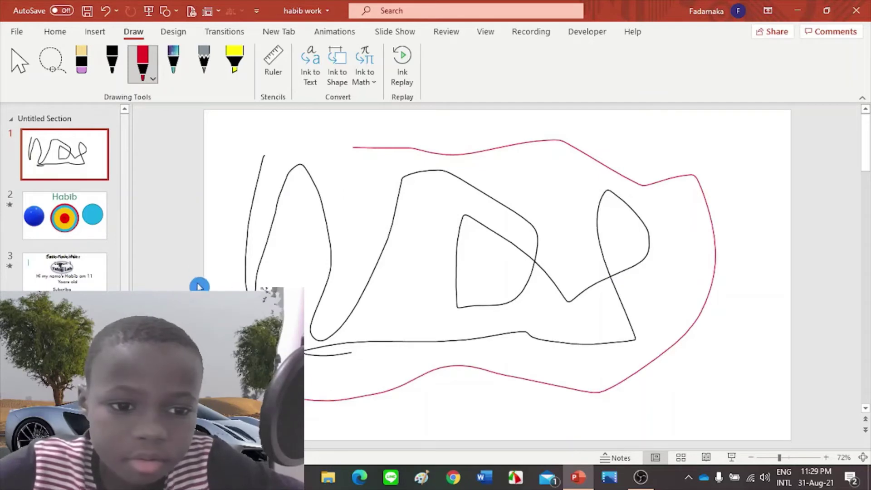
pyautogui.moveTo(368, 152); pyautogui.dragTo(539, 160)
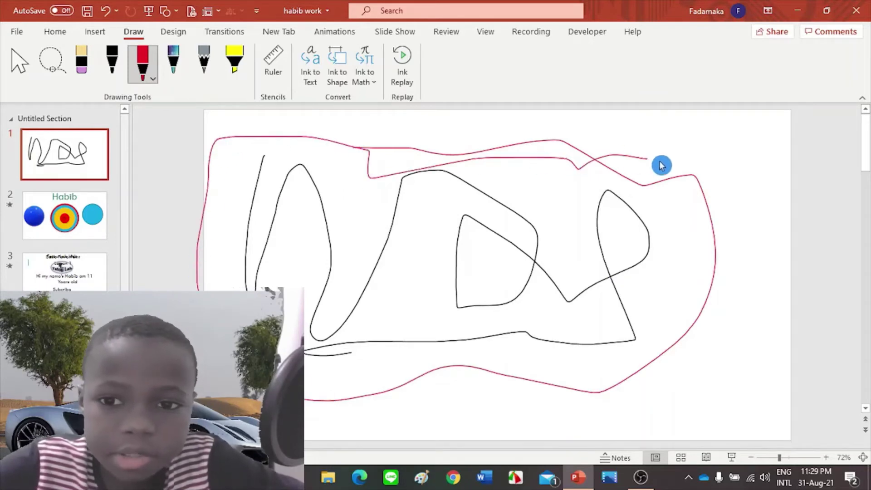
pyautogui.moveTo(661, 165)
pyautogui.mouseDown()
pyautogui.moveTo(767, 291)
pyautogui.moveTo(568, 416)
pyautogui.moveTo(344, 405)
pyautogui.mouseUp()
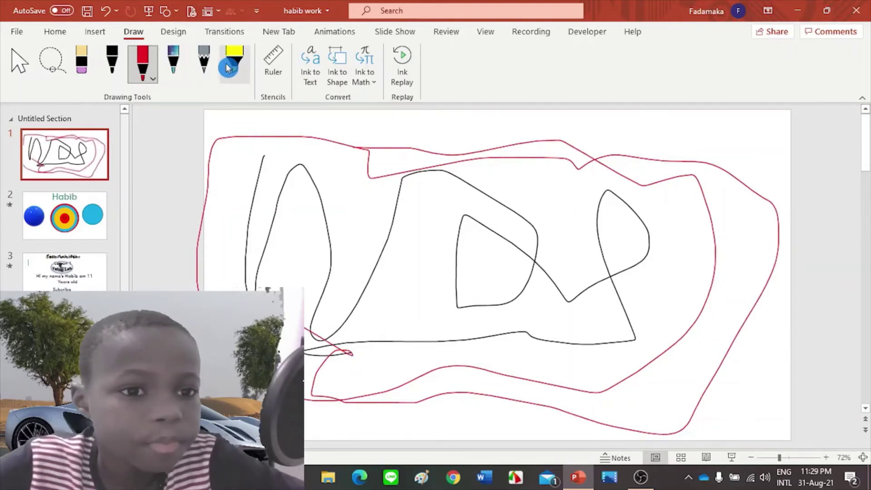
# Add multicolour scribbles, faint pencil strokes and a yellow highlighter stroke across the slide
pyautogui.click(173, 63)
pyautogui.moveTo(252, 124)
pyautogui.mouseDown()
pyautogui.moveTo(303, 146)
pyautogui.moveTo(538, 155)
pyautogui.moveTo(674, 276)
pyautogui.moveTo(627, 351)
pyautogui.moveTo(443, 342)
pyautogui.moveTo(412, 278)
pyautogui.moveTo(463, 260)
pyautogui.mouseUp()
pyautogui.click(204, 63)
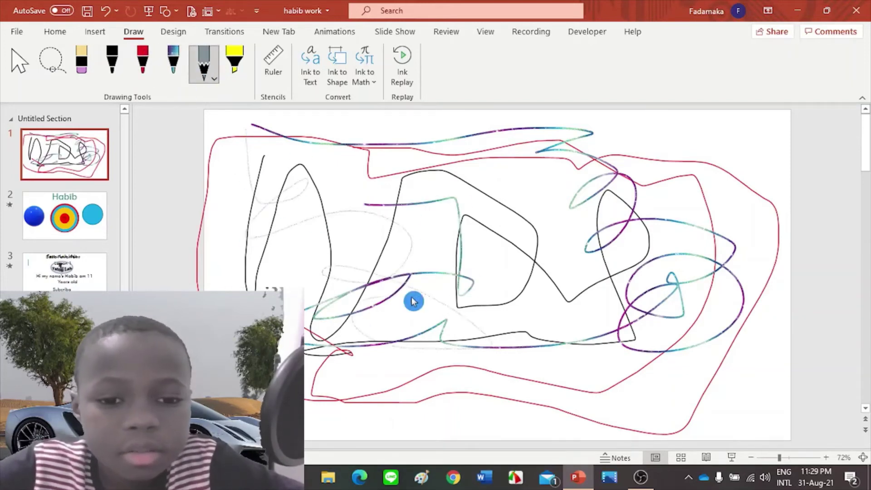
pyautogui.moveTo(413, 301)
pyautogui.mouseDown()
pyautogui.moveTo(635, 434)
pyautogui.moveTo(730, 440)
pyautogui.moveTo(668, 325)
pyautogui.moveTo(493, 227)
pyautogui.mouseUp()
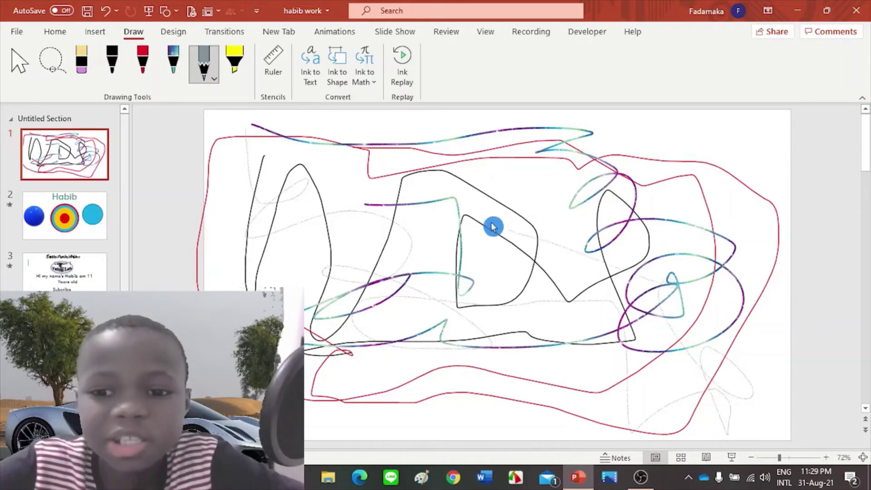
pyautogui.click(235, 61)
pyautogui.moveTo(226, 115)
pyautogui.mouseDown()
pyautogui.moveTo(390, 317)
pyautogui.moveTo(332, 301)
pyautogui.moveTo(458, 259)
pyautogui.moveTo(364, 190)
pyautogui.moveTo(508, 229)
pyautogui.moveTo(414, 257)
pyautogui.moveTo(497, 280)
pyautogui.mouseUp()
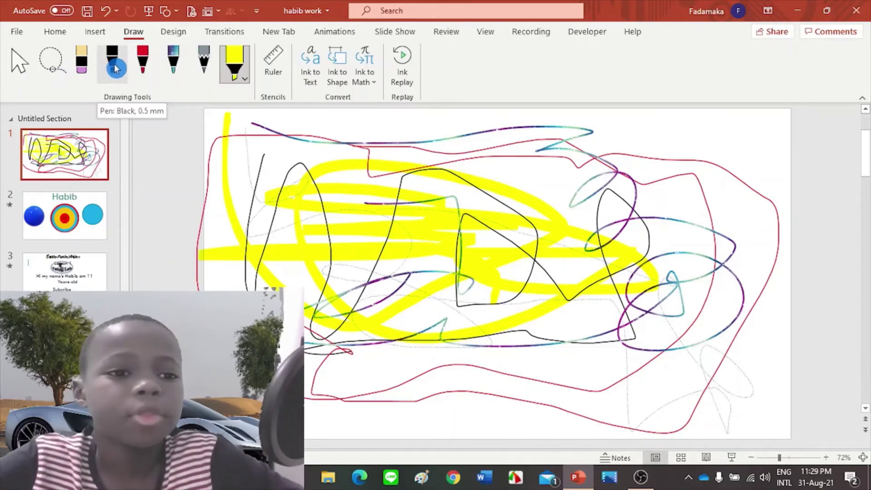
pyautogui.click(81, 62)
# Erase all the ink on the first slide and place the on-slide ruler across it
pyautogui.moveTo(207, 150); pyautogui.dragTo(592, 336)
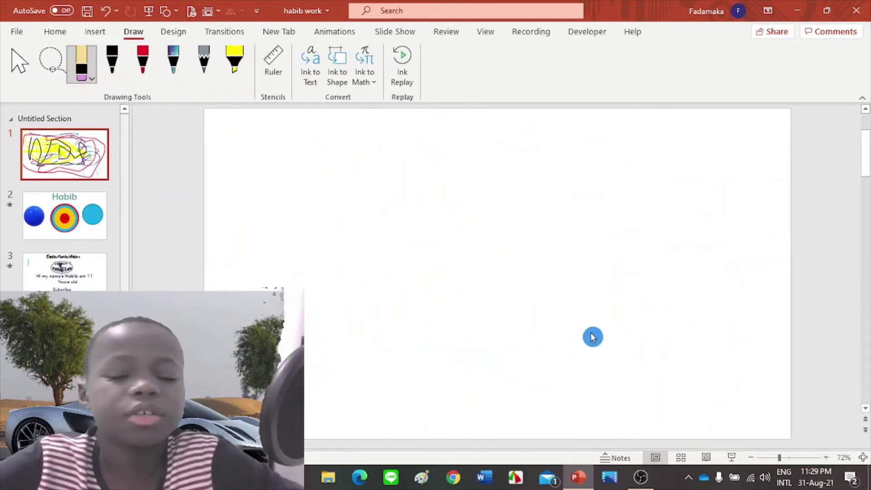
pyautogui.click(272, 78)
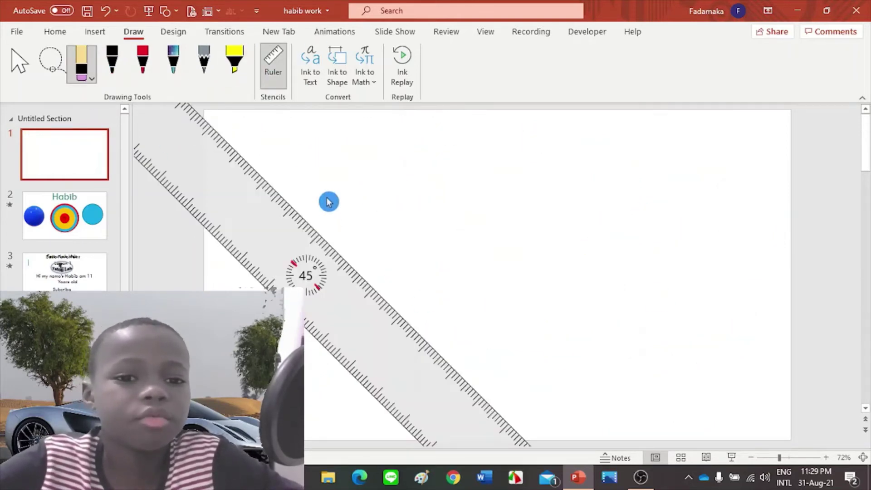
pyautogui.moveTo(305, 257); pyautogui.dragTo(422, 261)
pyautogui.press('pagedown')
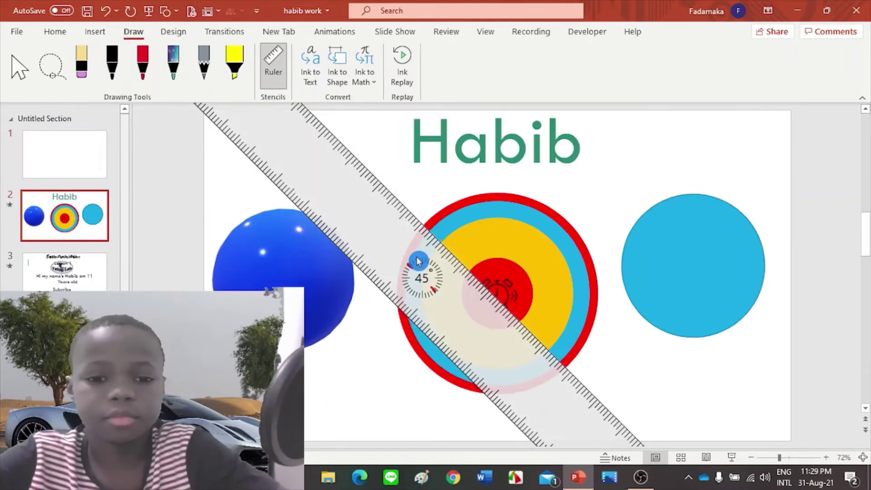
pyautogui.press('pageup')
pyautogui.moveTo(422, 258); pyautogui.dragTo(437, 266)
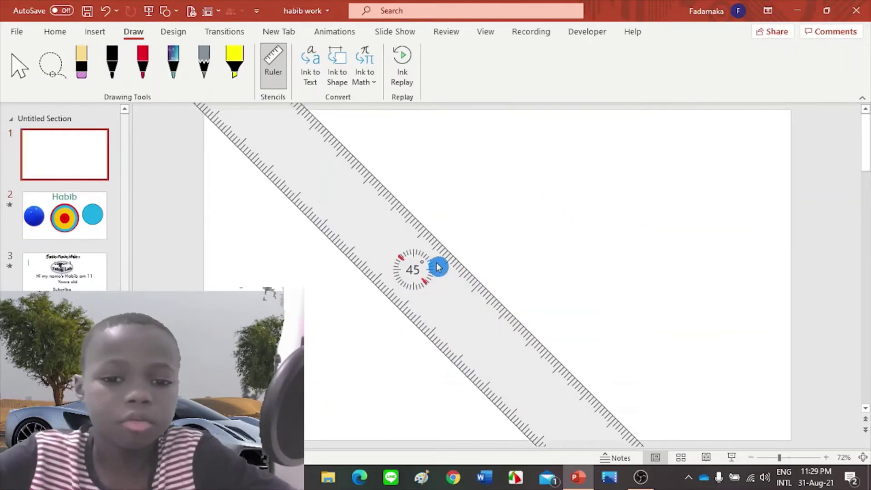
# Draw a straight yellow highlighter line along the ruler, hide the ruler, and erase the line
pyautogui.click(112, 73)
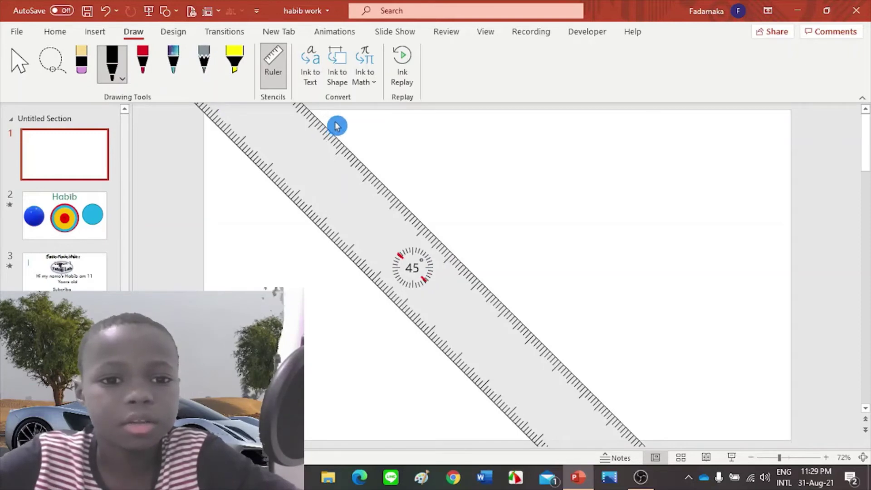
pyautogui.click(232, 71)
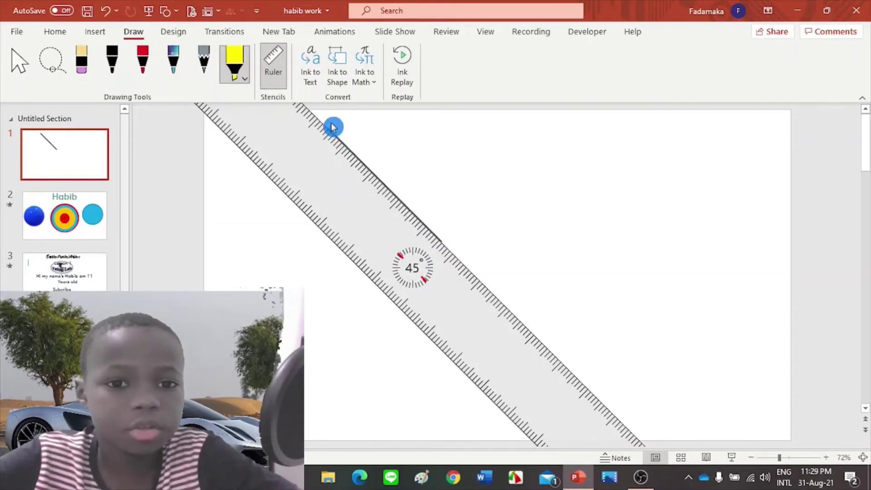
pyautogui.moveTo(334, 124)
pyautogui.mouseDown()
pyautogui.moveTo(396, 208)
pyautogui.moveTo(572, 391)
pyautogui.mouseUp()
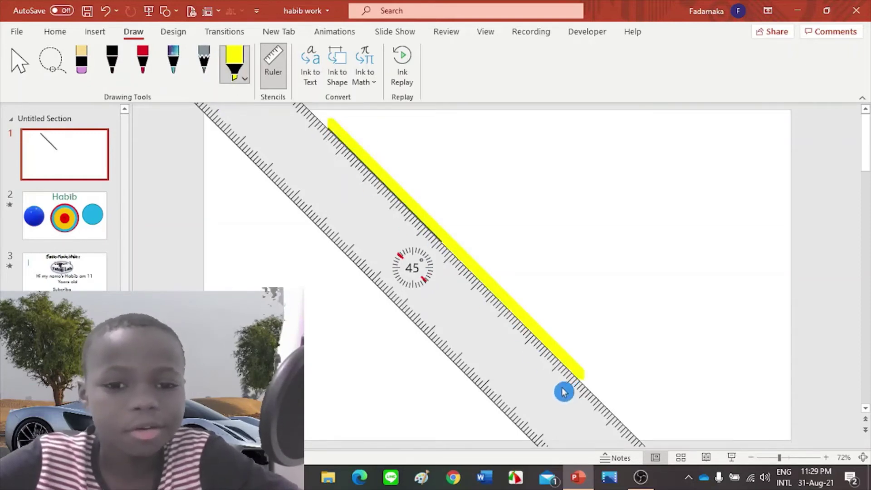
pyautogui.click(274, 63)
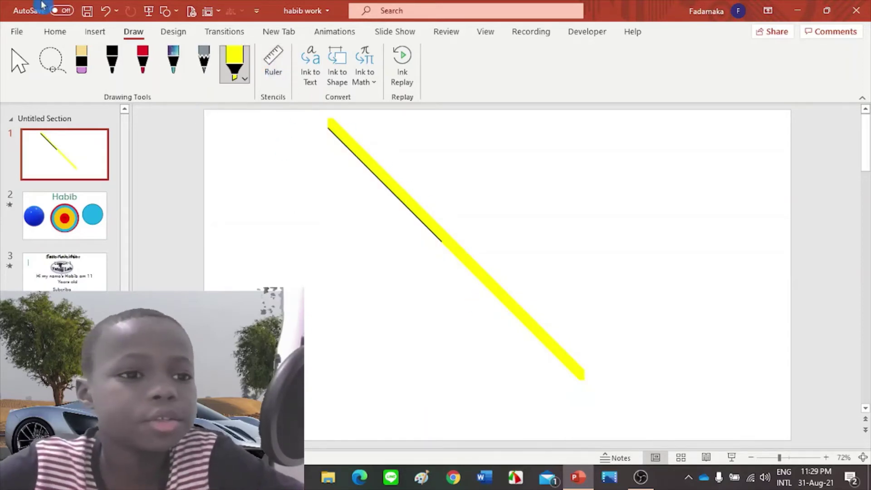
pyautogui.click(82, 64)
pyautogui.moveTo(242, 175); pyautogui.dragTo(619, 132)
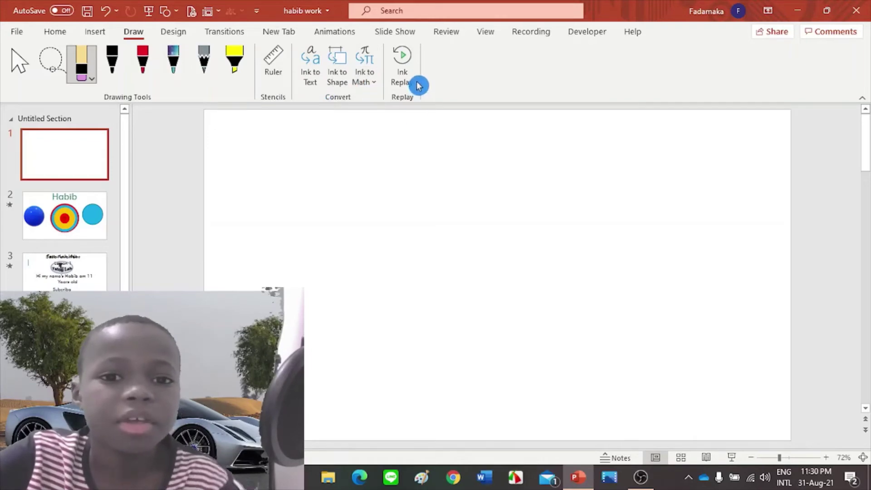
# Try the Ion theme, apply the black colourful-swoosh theme instead, and open its Colors choices
pyautogui.click(182, 39)
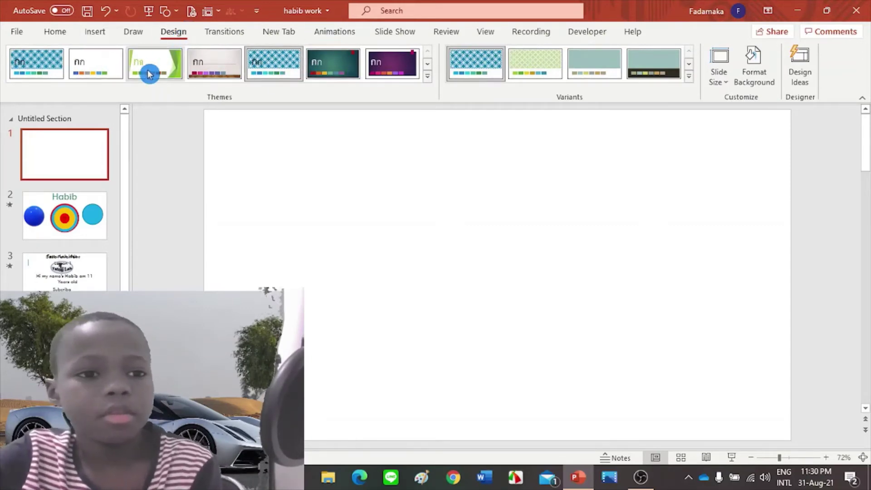
pyautogui.click(336, 74)
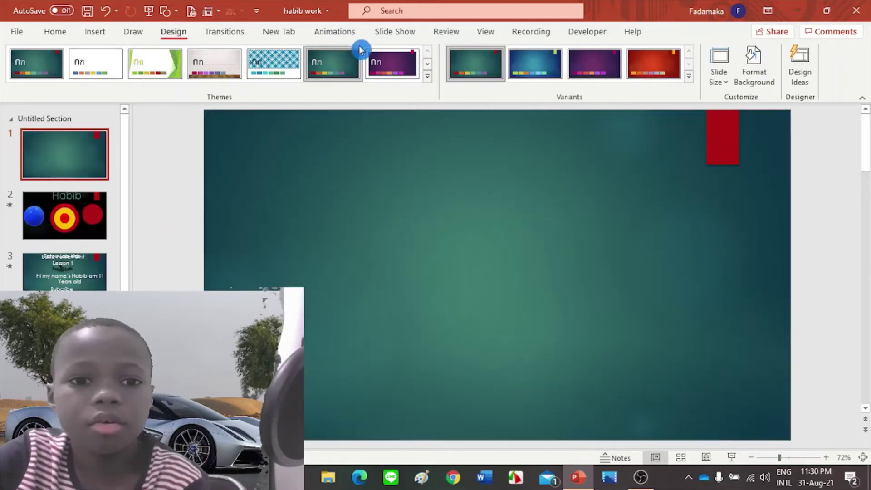
pyautogui.click(427, 74)
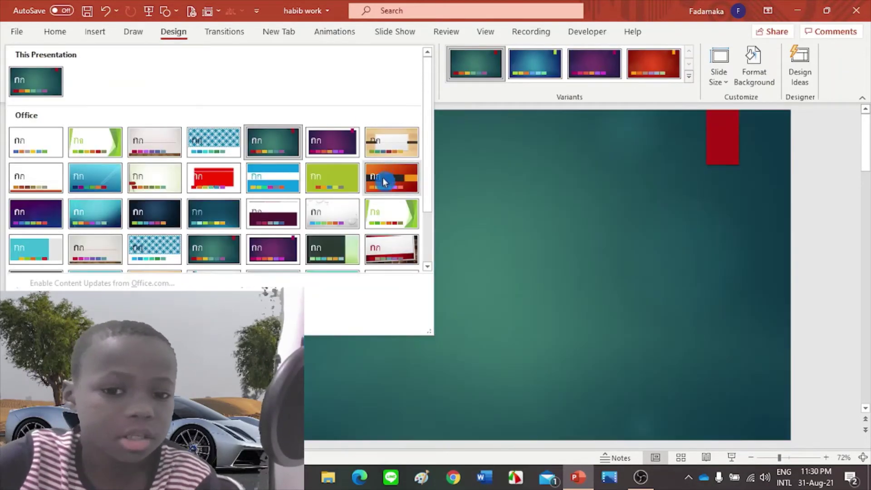
pyautogui.scroll(-2, 423, 268)
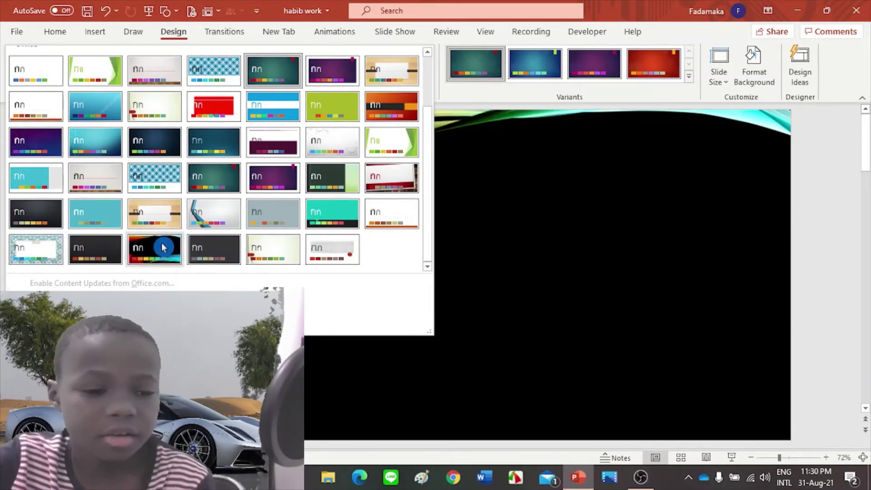
pyautogui.click(164, 247)
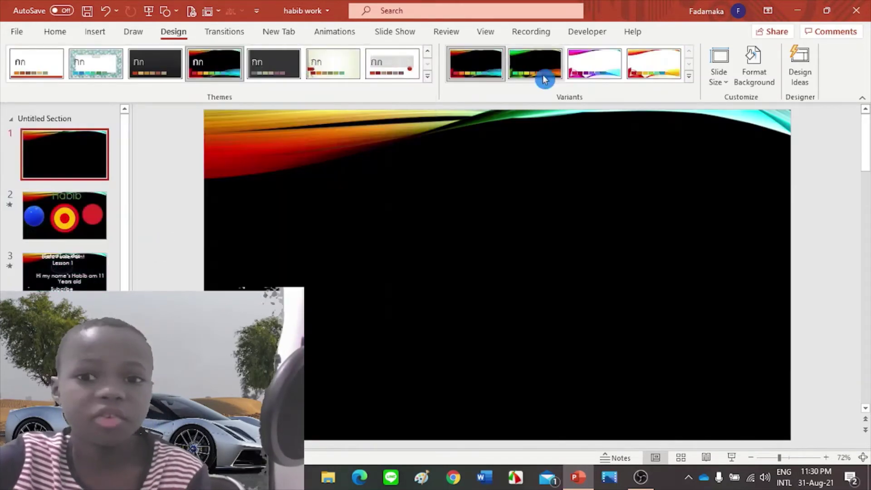
pyautogui.click(689, 81)
pyautogui.moveTo(570, 97)
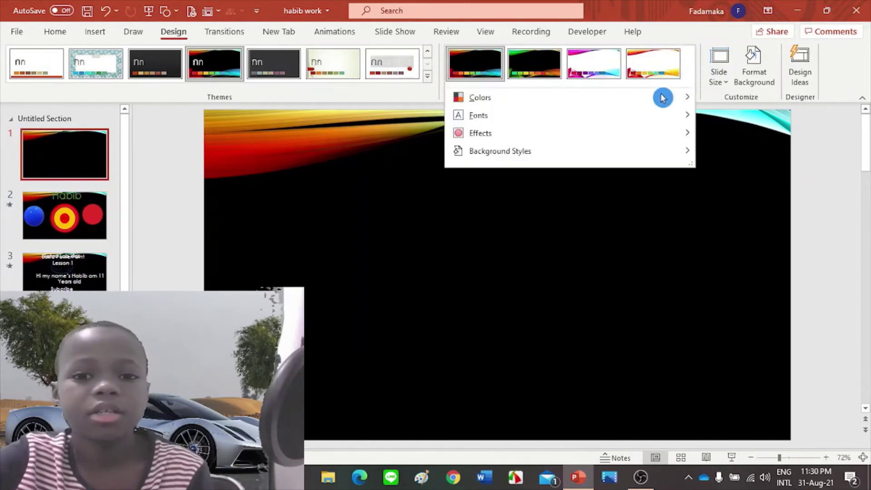
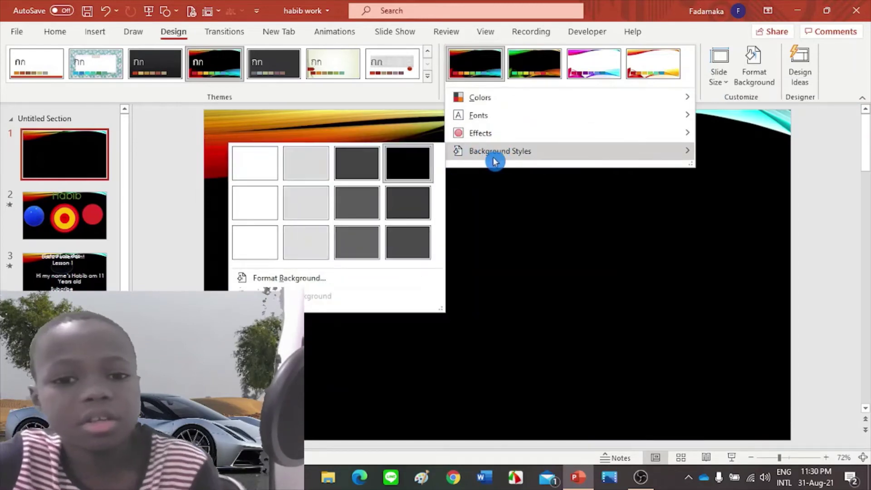
# Dismiss the Variants dropdown and show slide 1's transition choices, currently set to none
pyautogui.click(834, 161)
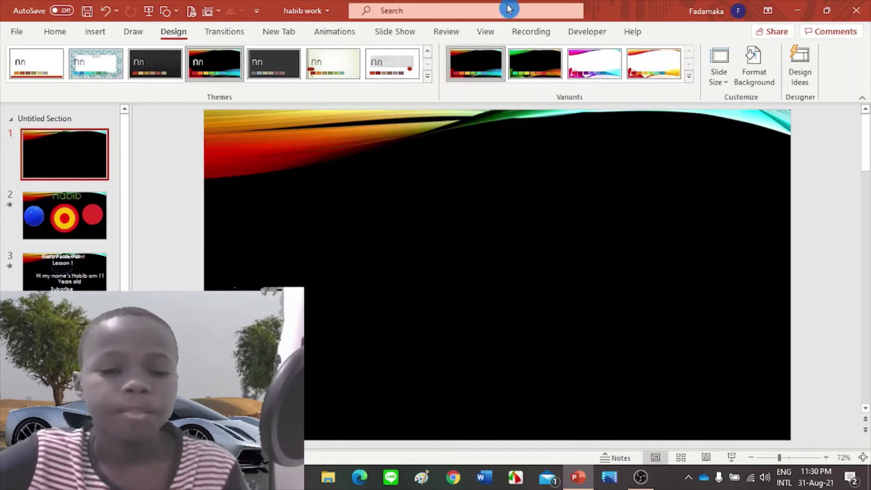
pyautogui.click(224, 34)
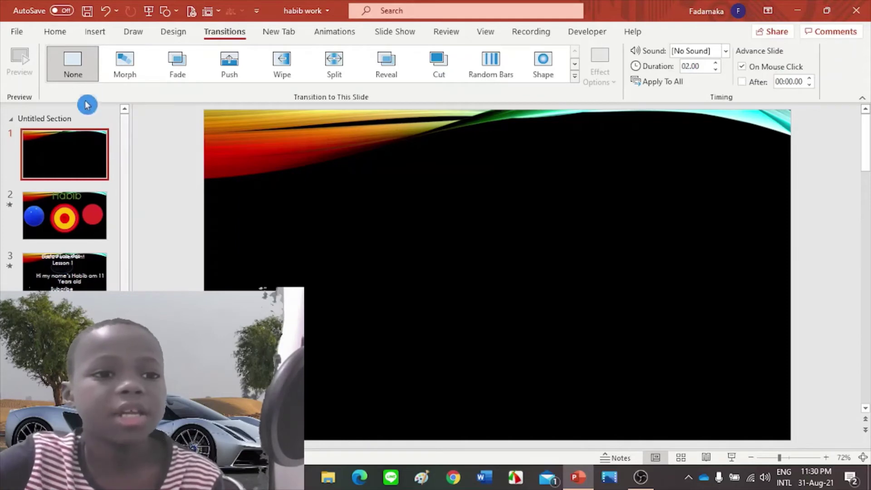
# Apply Fracture to slide 1, preview it in slide show, then pick the white pink-swoosh variant
pyautogui.click(575, 81)
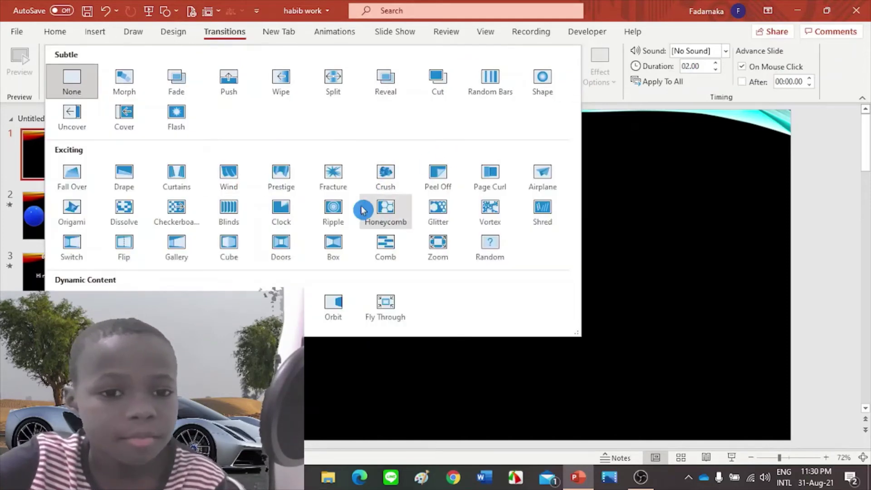
pyautogui.click(334, 171)
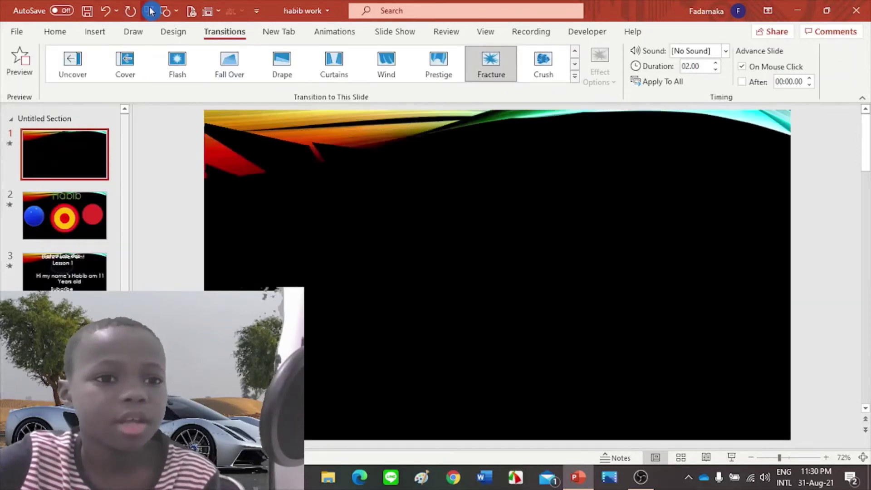
pyautogui.click(151, 11)
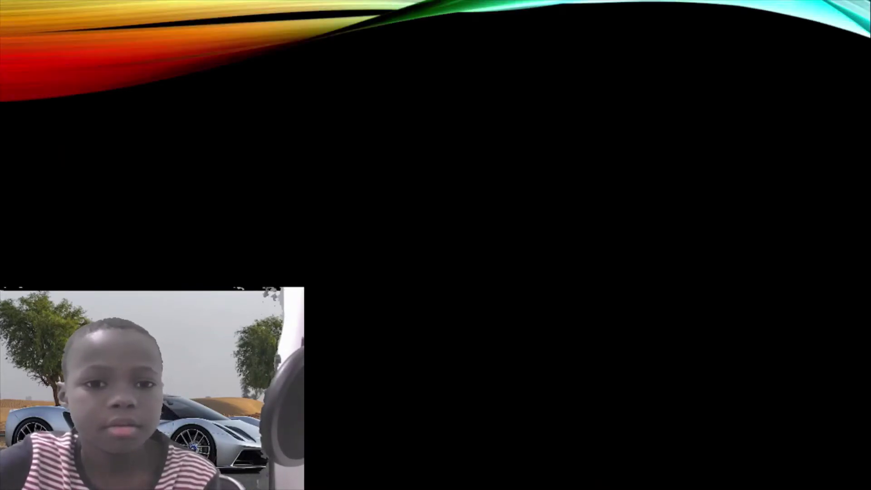
pyautogui.press('Escape')
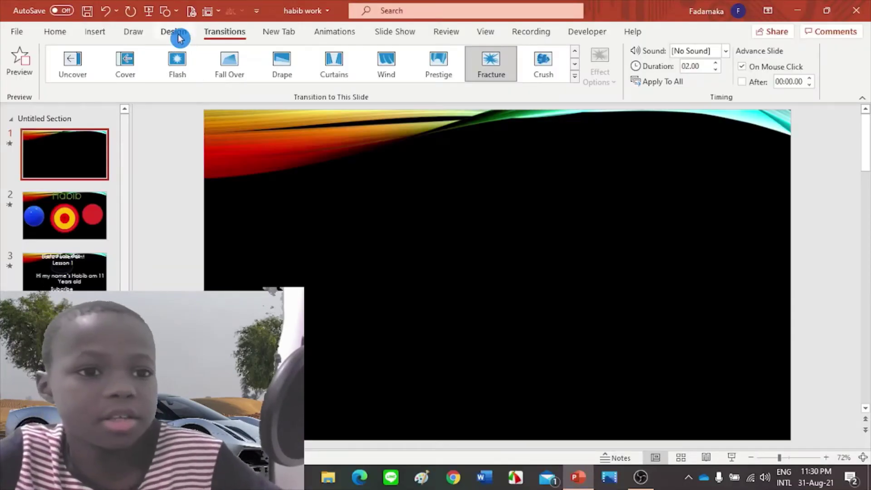
pyautogui.click(179, 37)
pyautogui.click(572, 75)
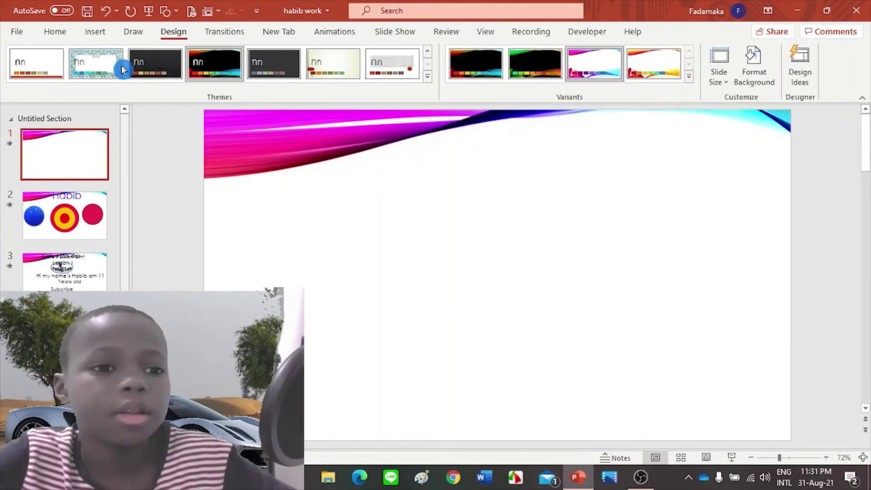
# Apply the beige patterned theme, preview the deck, then return to slide 1's Fracture transition settings
pyautogui.click(88, 72)
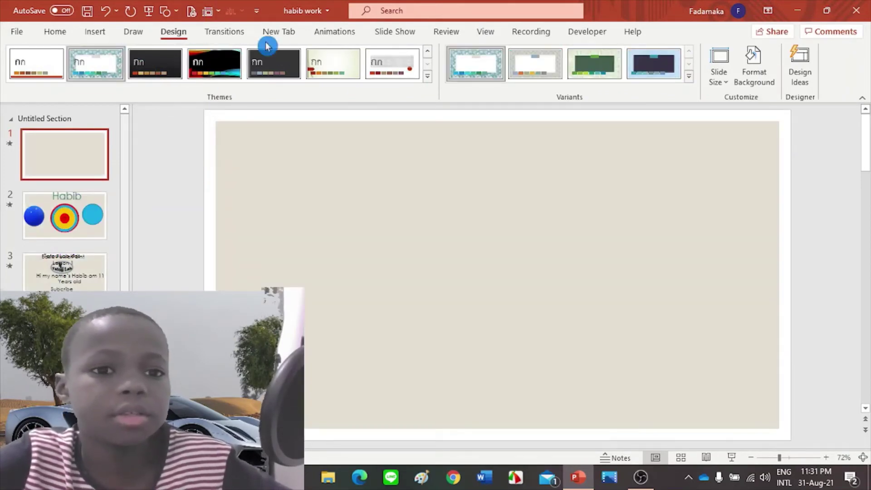
pyautogui.click(150, 12)
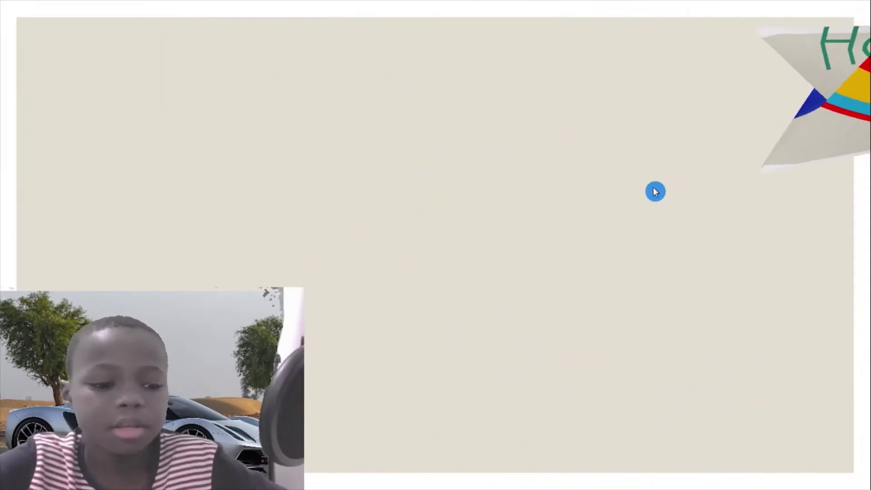
pyautogui.press('Escape')
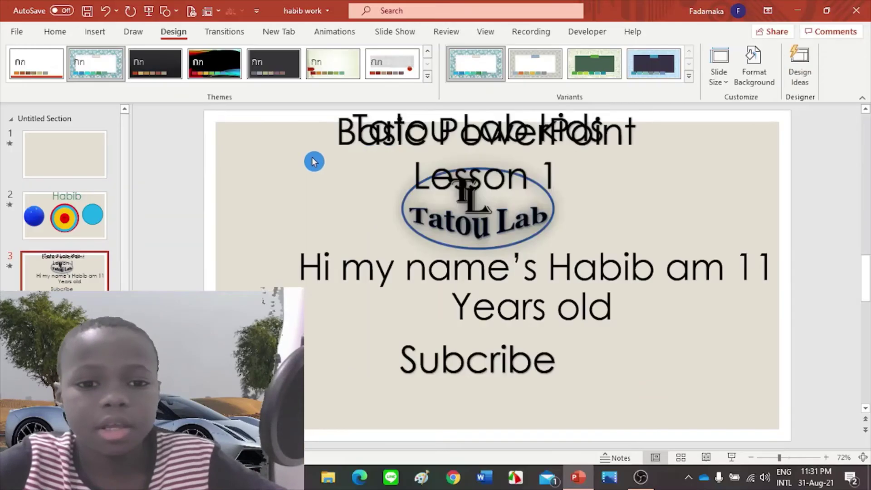
pyautogui.click(62, 159)
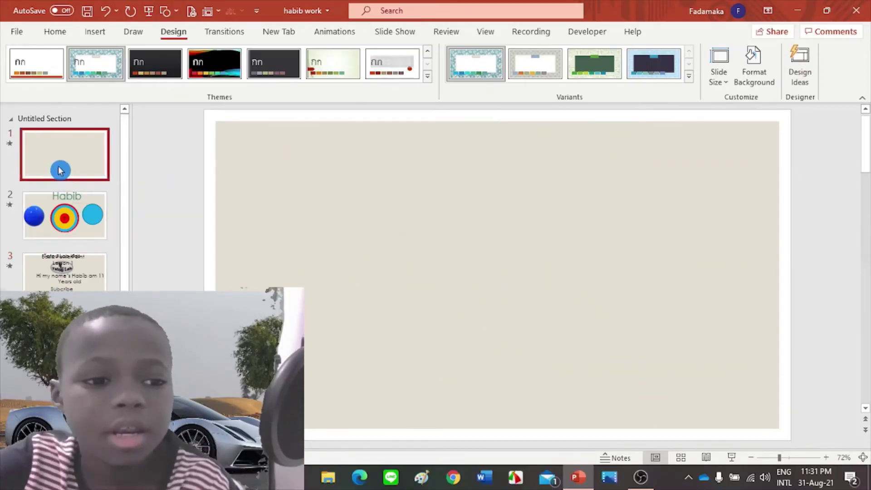
pyautogui.click(223, 37)
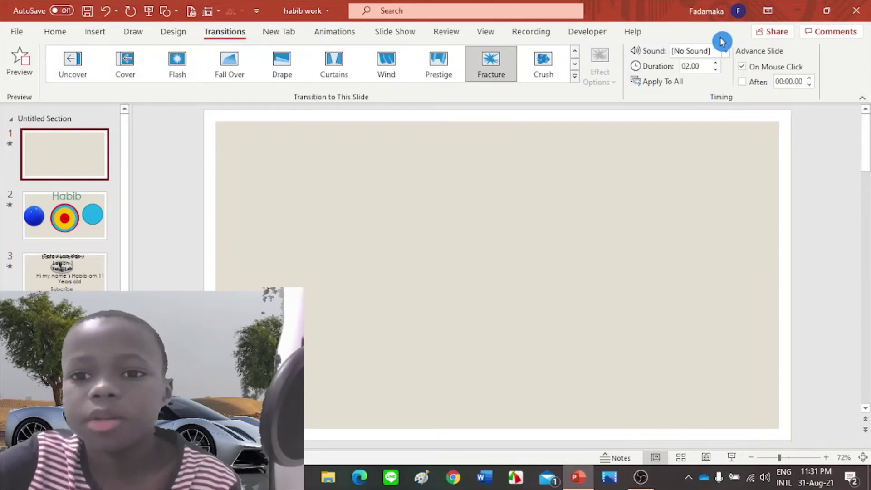
# Try the Camera and then Whoosh transition sounds, previewing Whoosh in slide show
pyautogui.click(722, 51)
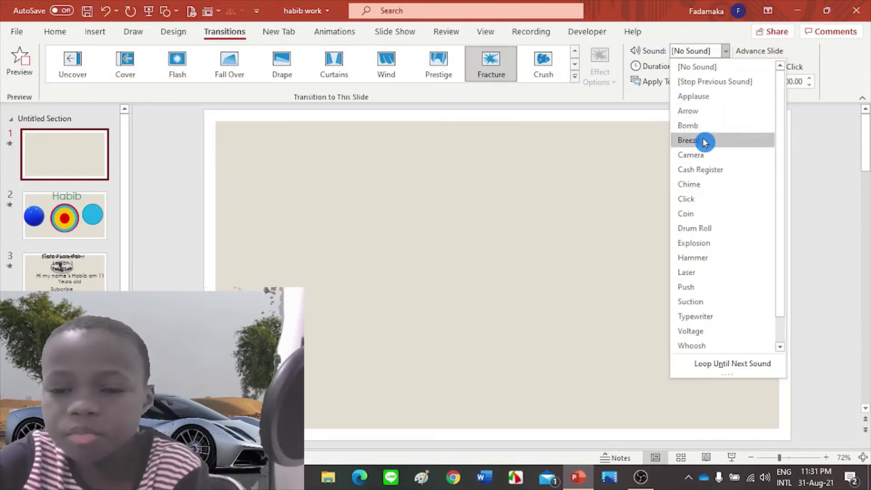
pyautogui.click(711, 155)
pyautogui.click(716, 52)
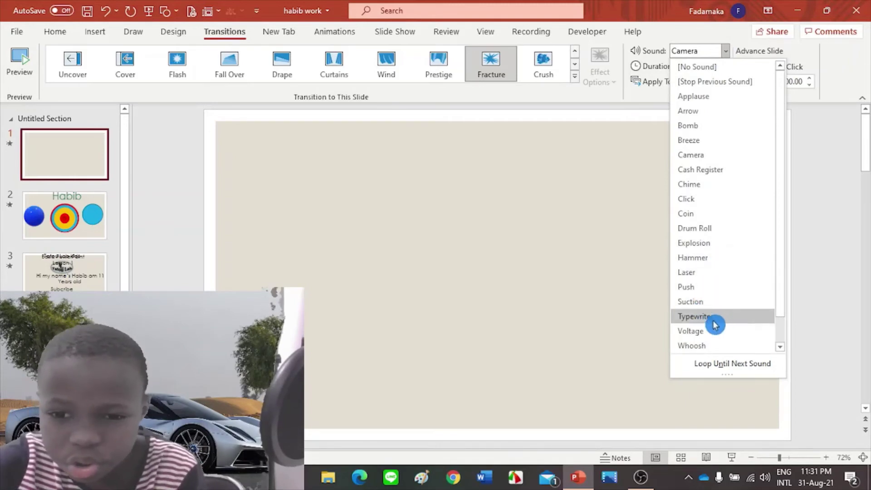
pyautogui.scroll(-1, 718, 325)
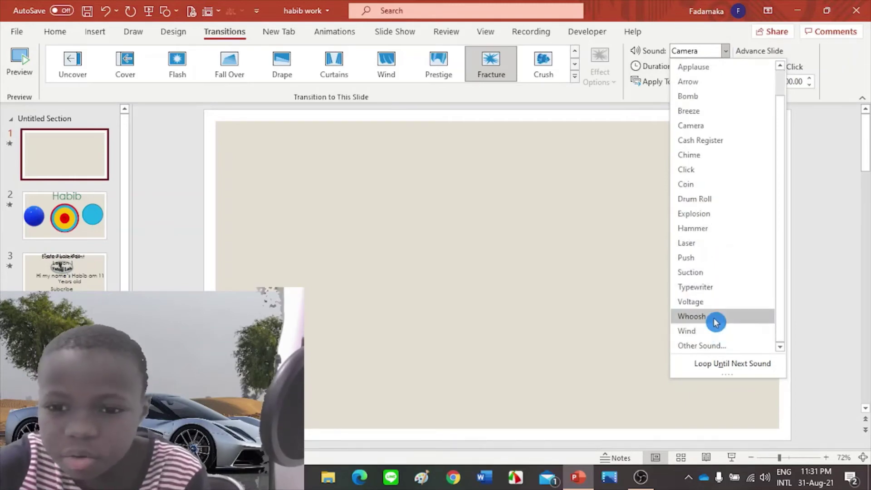
pyautogui.click(715, 317)
pyautogui.click(151, 18)
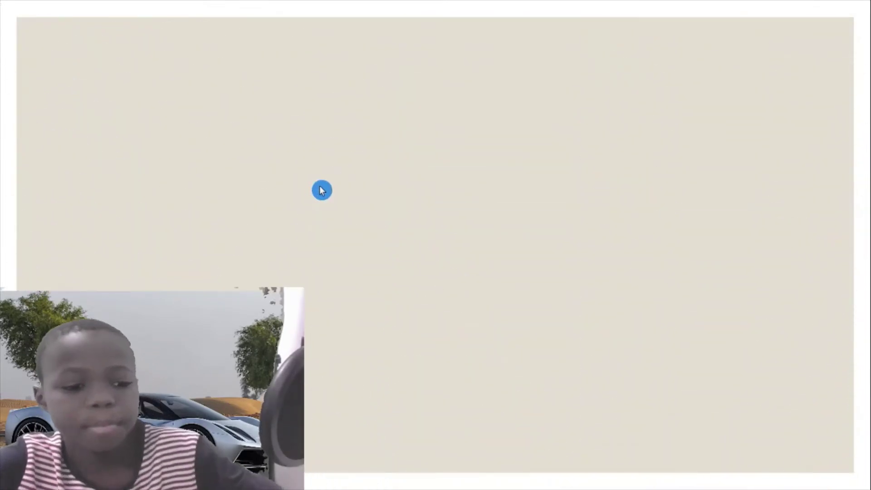
pyautogui.press('Escape')
# Set the transition sound to Bomb and preview it in slide show
pyautogui.click(696, 52)
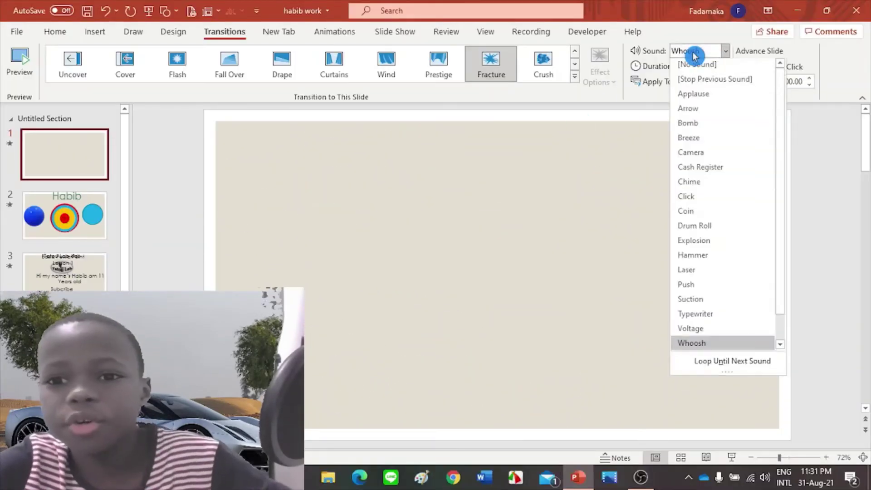
pyautogui.click(703, 128)
pyautogui.click(148, 9)
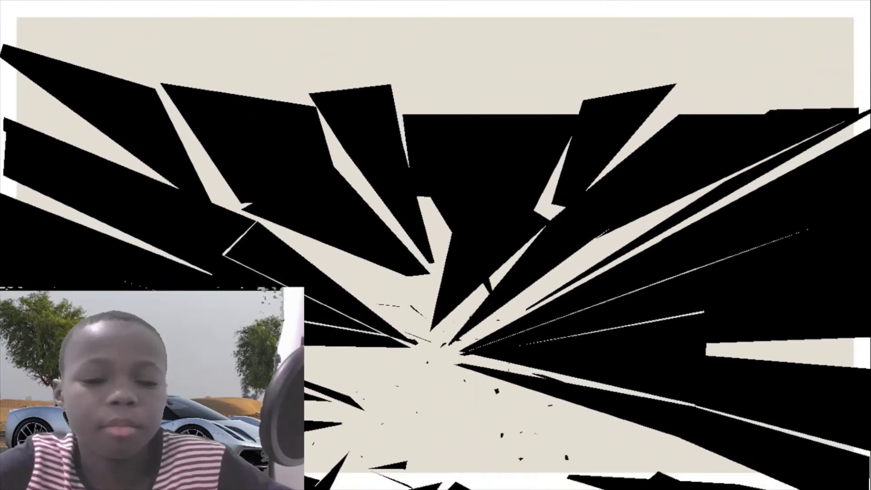
pyautogui.press('Escape')
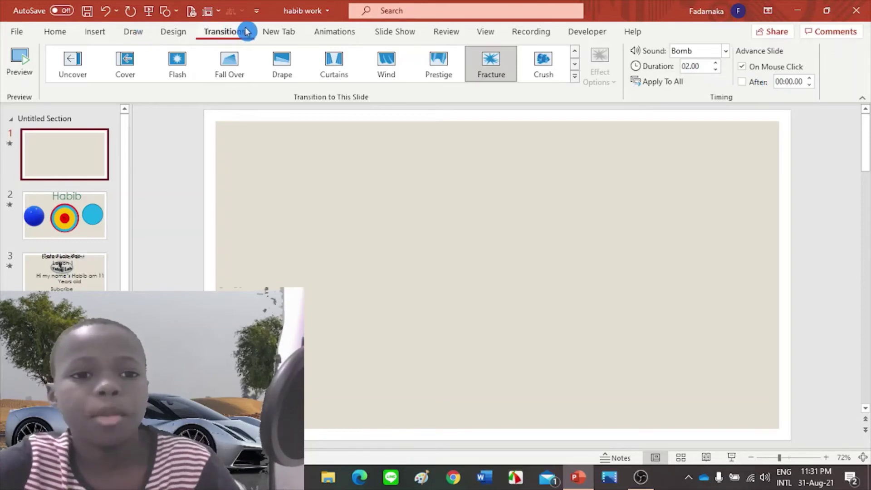
# Show the custom New Tab with Speak, and close the Quick Access Toolbar options unchanged
pyautogui.click(273, 36)
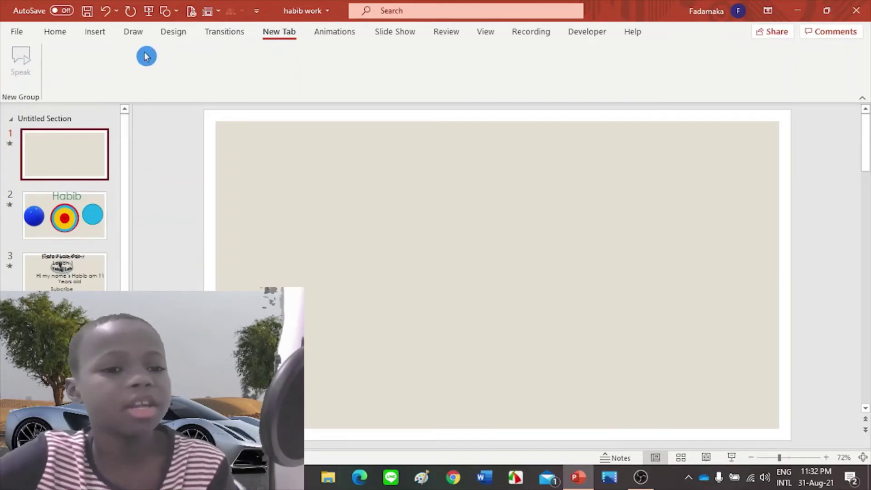
pyautogui.click(256, 12)
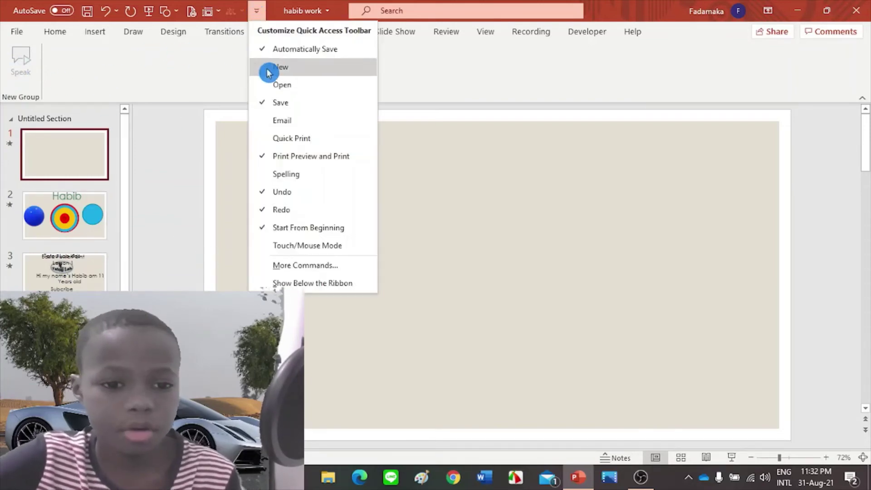
pyautogui.click(289, 270)
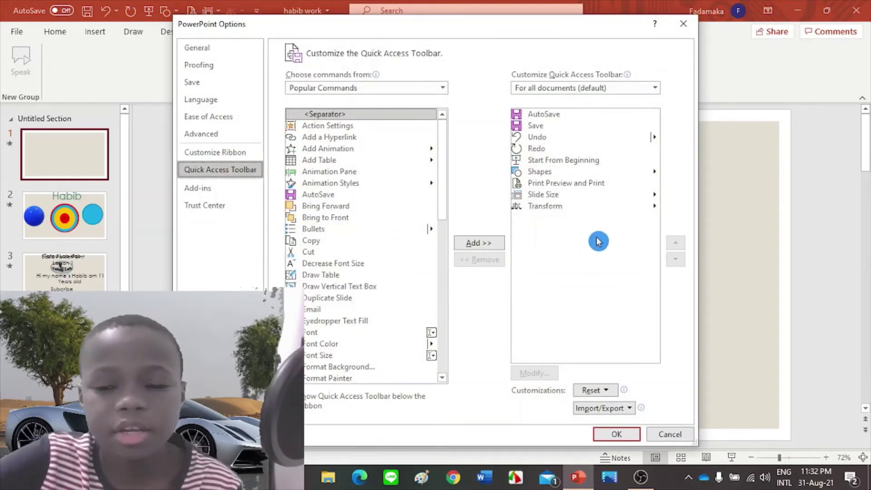
pyautogui.click(686, 27)
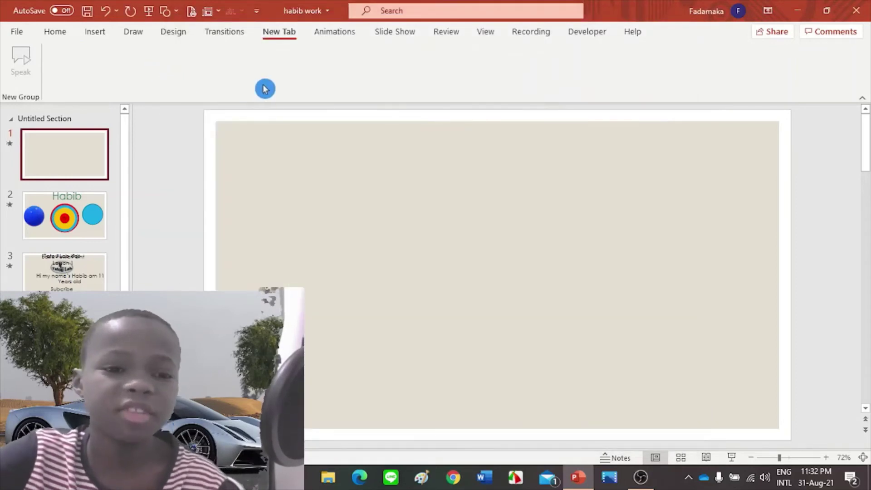
# Select the blue 3D sphere on slide 2, undoing an accidental move of it
pyautogui.click(341, 39)
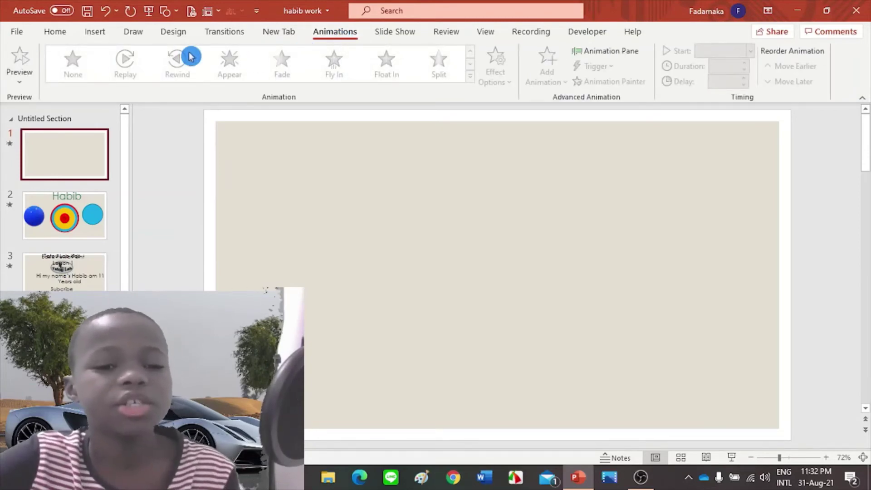
pyautogui.click(89, 206)
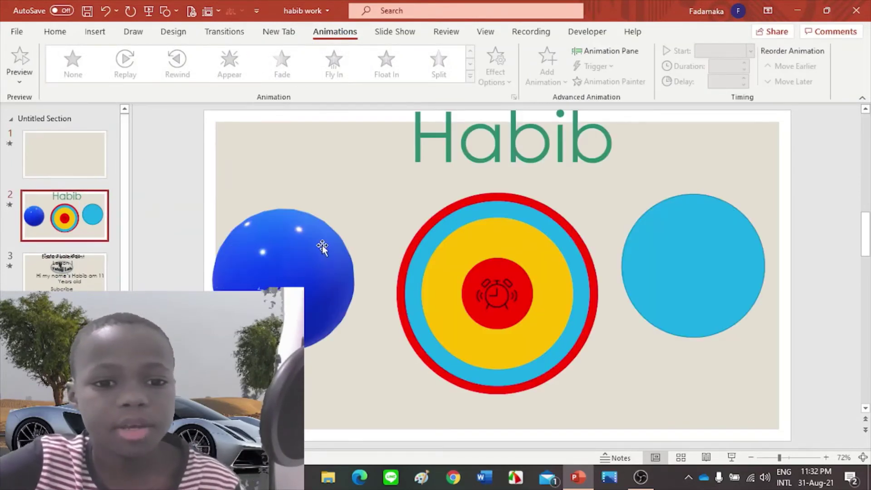
pyautogui.click(322, 247)
pyautogui.moveTo(272, 282)
pyautogui.mouseDown()
pyautogui.moveTo(297, 282)
pyautogui.moveTo(246, 227)
pyautogui.mouseUp()
pyautogui.hotkey('ctrl', 'z')
pyautogui.click(251, 224)
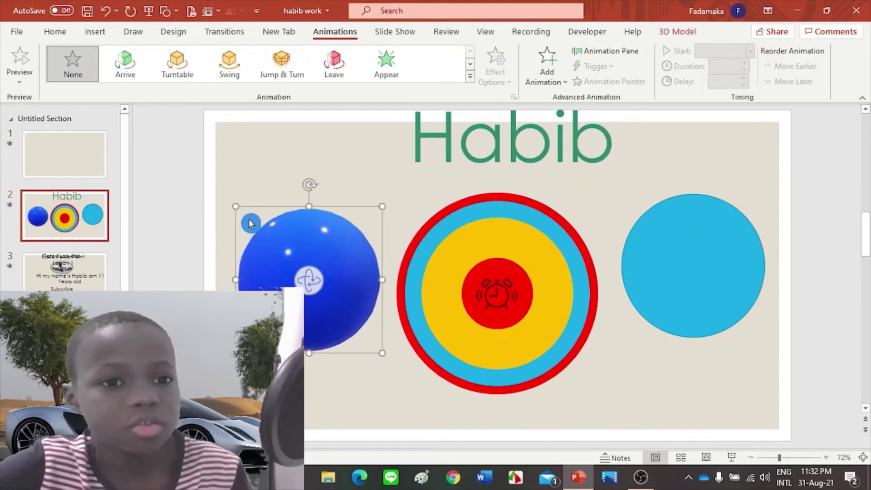
# Give the sphere the 3D Leave animation, choosing its direction and intensity
pyautogui.click(144, 59)
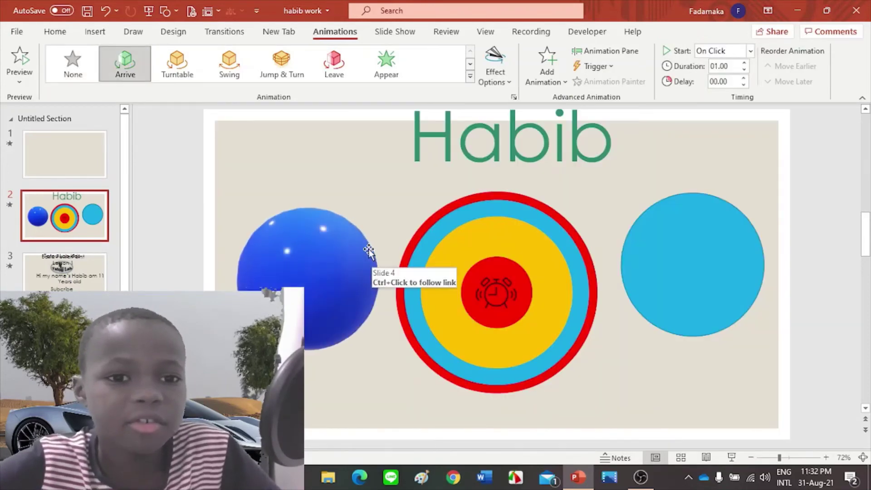
pyautogui.click(278, 139)
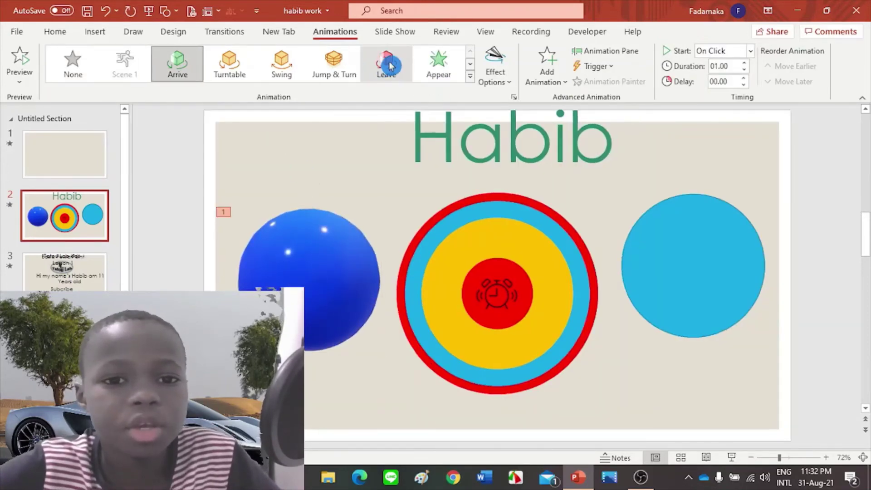
pyautogui.click(406, 61)
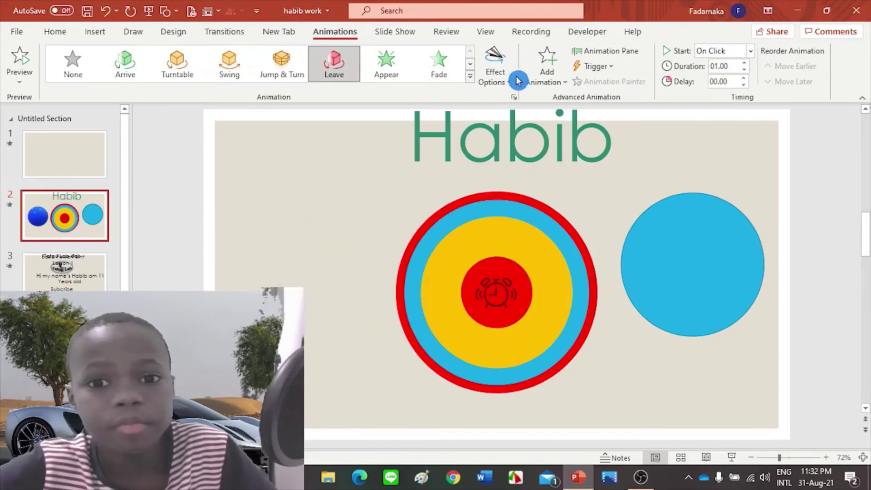
pyautogui.click(496, 80)
pyautogui.click(504, 154)
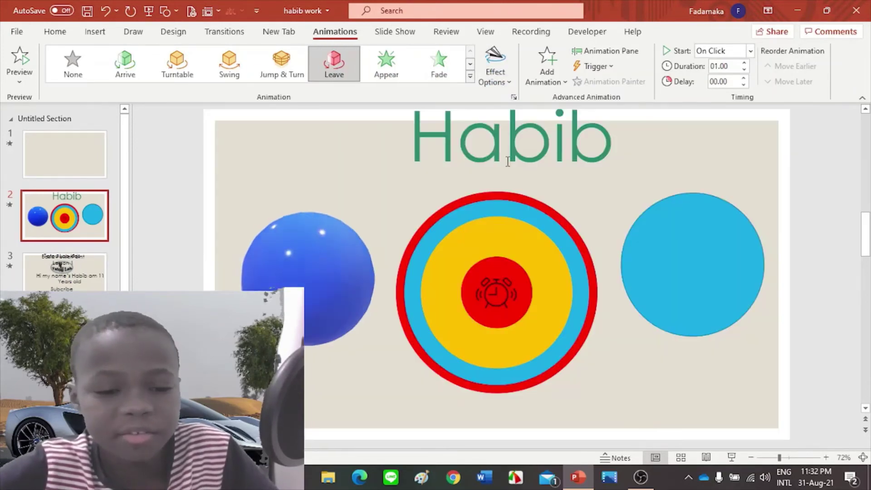
pyautogui.click(507, 72)
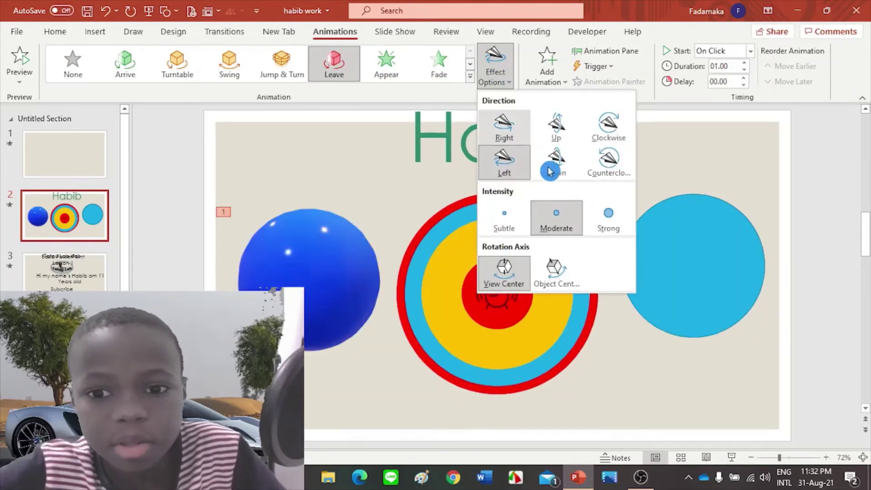
pyautogui.click(616, 221)
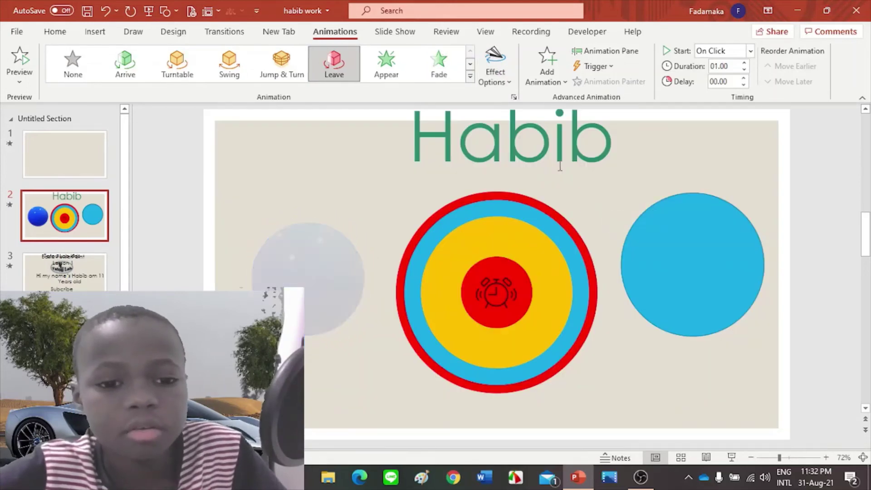
pyautogui.click(541, 75)
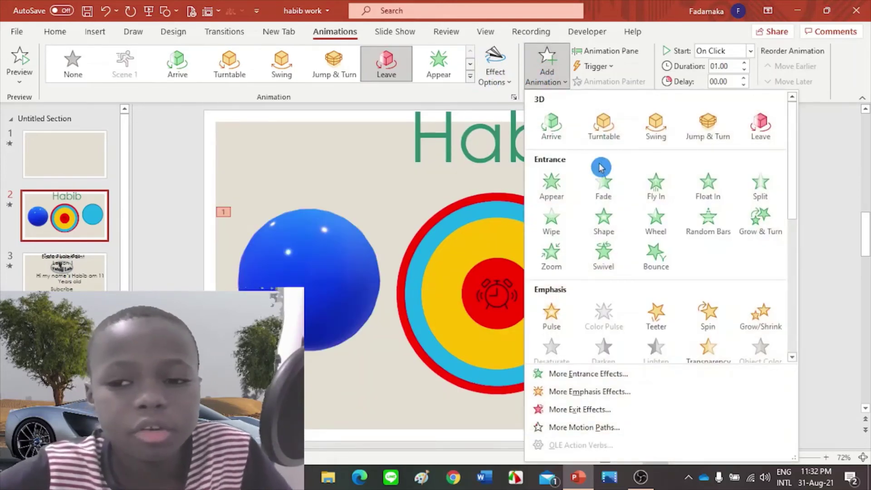
# Add a Spin emphasis to the sphere set to Two Spins
pyautogui.scroll(-5, 592, 175)
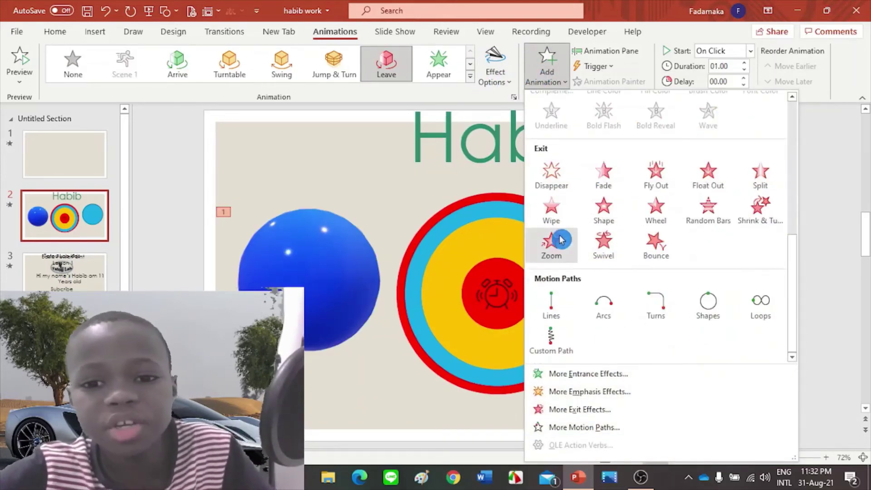
pyautogui.scroll(5, 561, 240)
pyautogui.scroll(3, 577, 252)
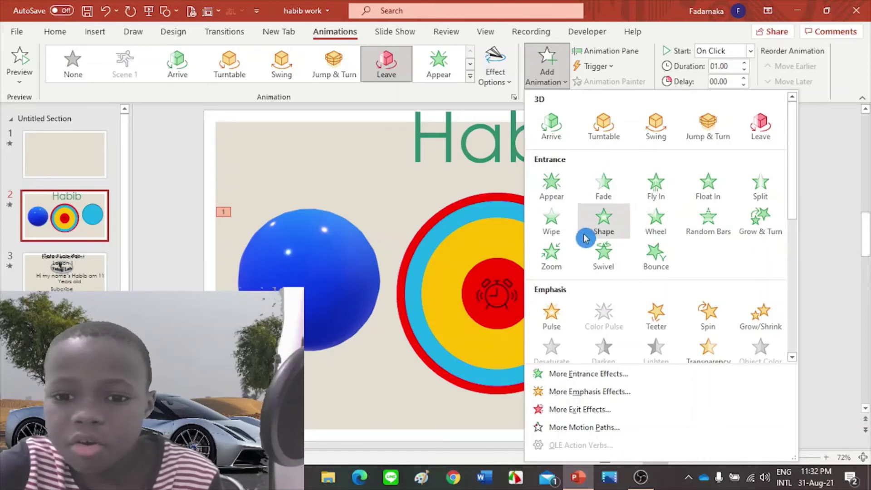
pyautogui.scroll(-3, 585, 245)
pyautogui.click(707, 138)
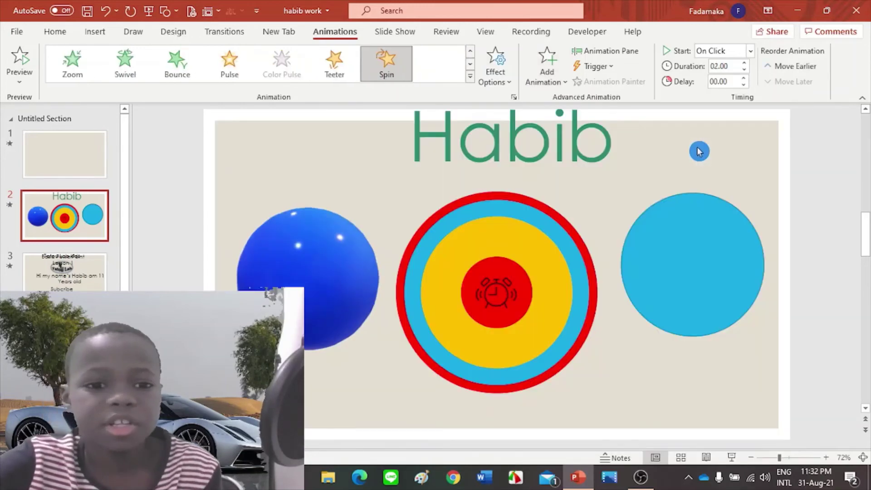
pyautogui.click(497, 74)
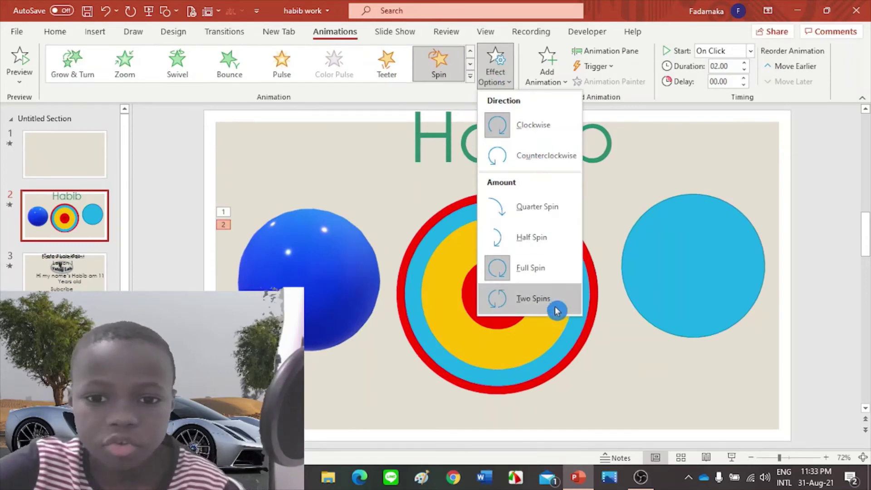
pyautogui.click(557, 305)
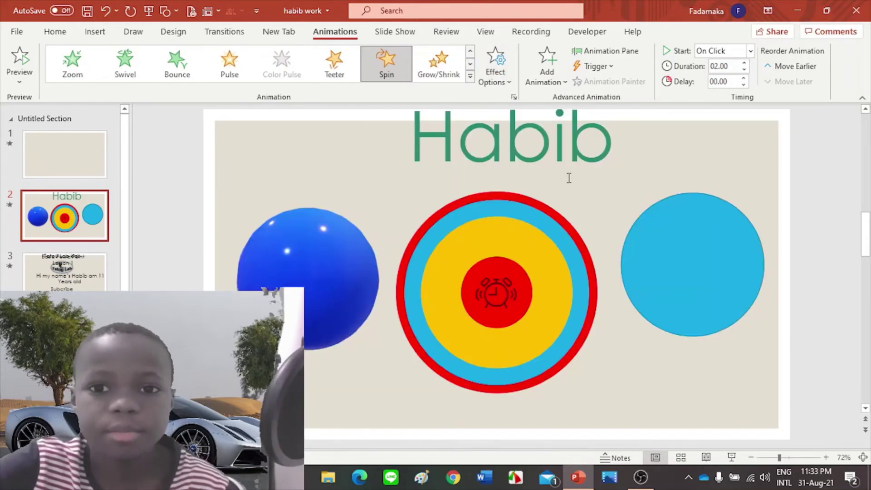
pyautogui.click(561, 65)
pyautogui.scroll(-5, 553, 212)
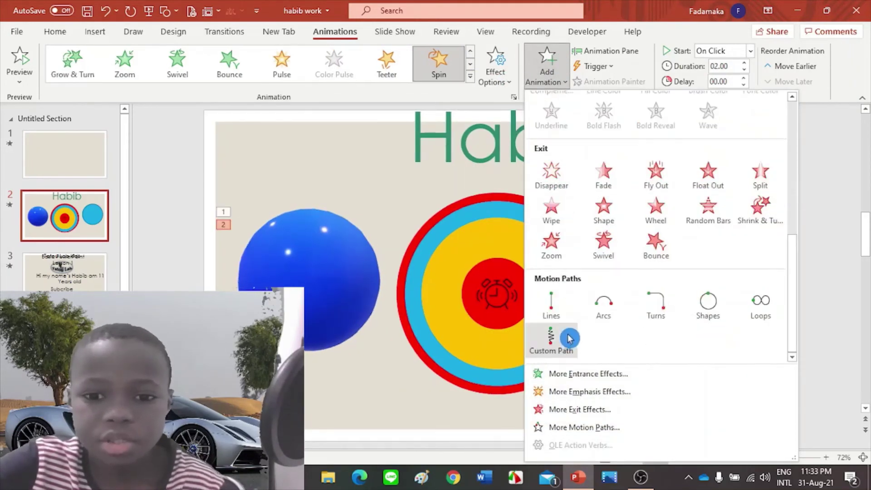
# Add a rightward Lines motion path to the sphere and start the slide show
pyautogui.click(551, 300)
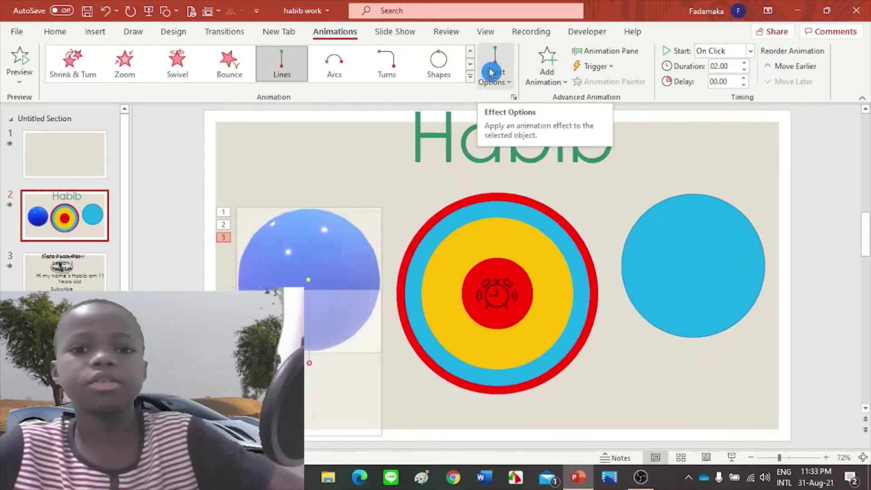
pyautogui.click(507, 80)
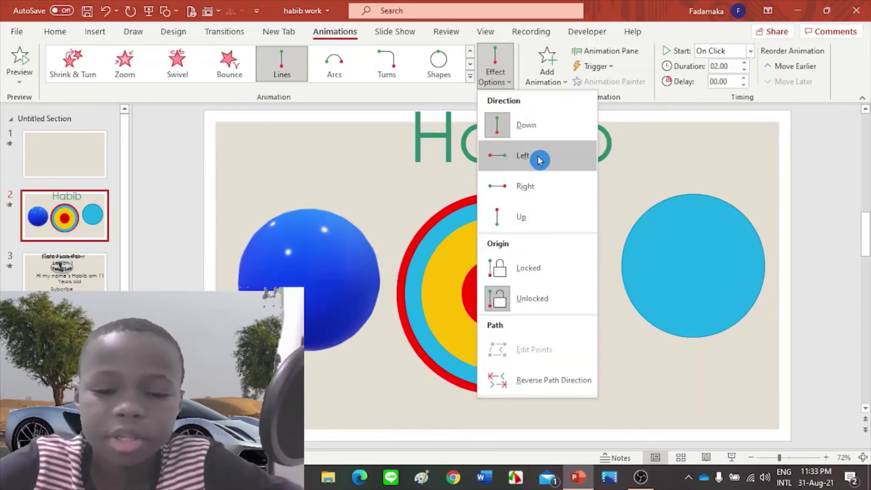
pyautogui.click(540, 158)
pyautogui.click(494, 64)
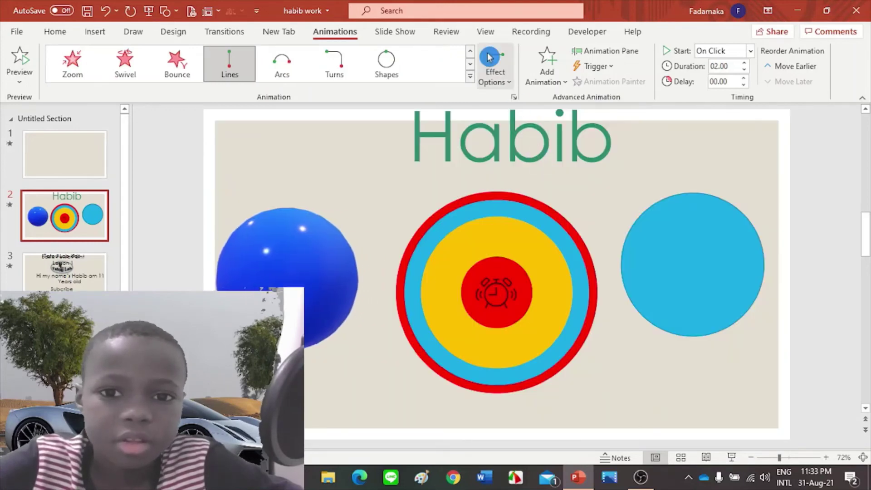
pyautogui.click(517, 157)
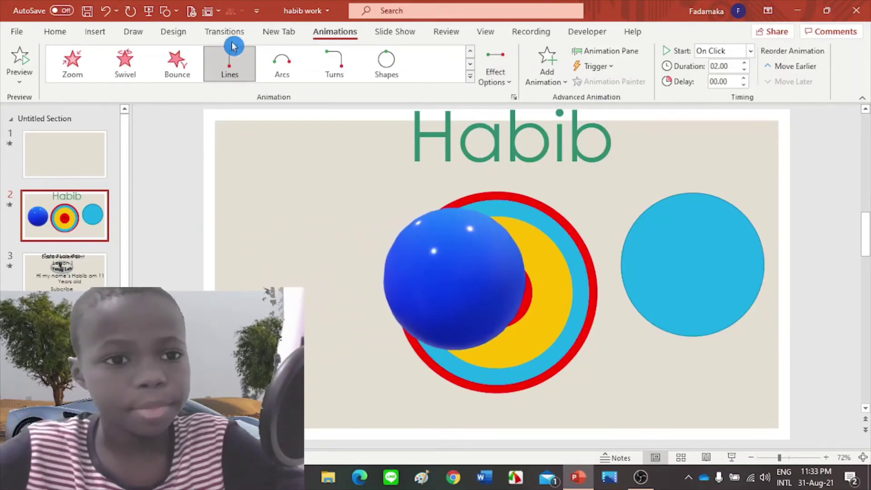
pyautogui.click(149, 12)
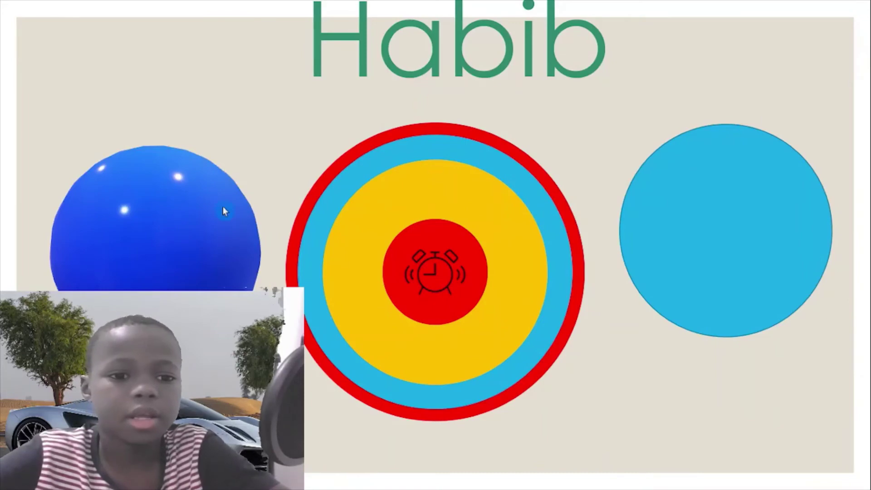
# Watch the animations play, then remove the sphere's Leave animation
pyautogui.click(224, 210)
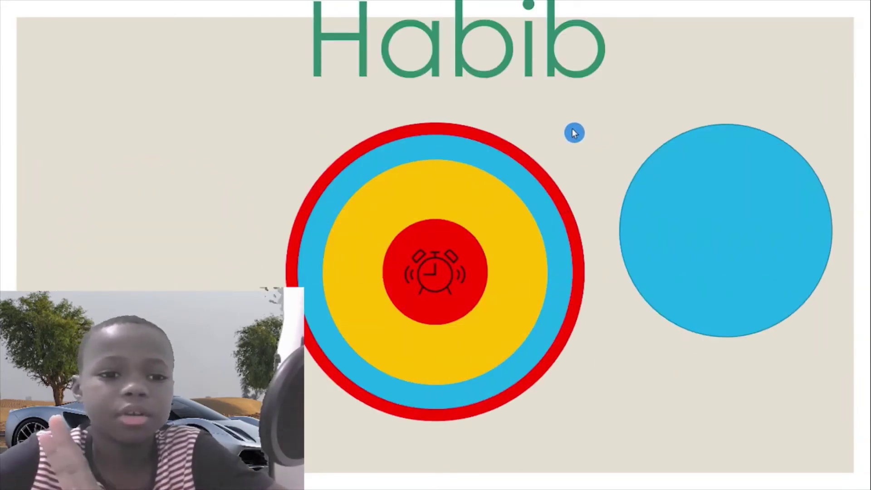
pyautogui.press('Escape')
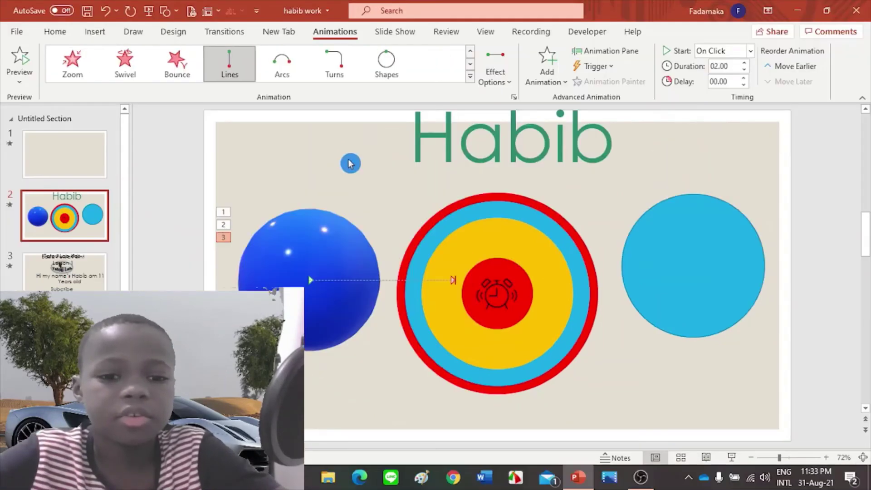
pyautogui.click(295, 239)
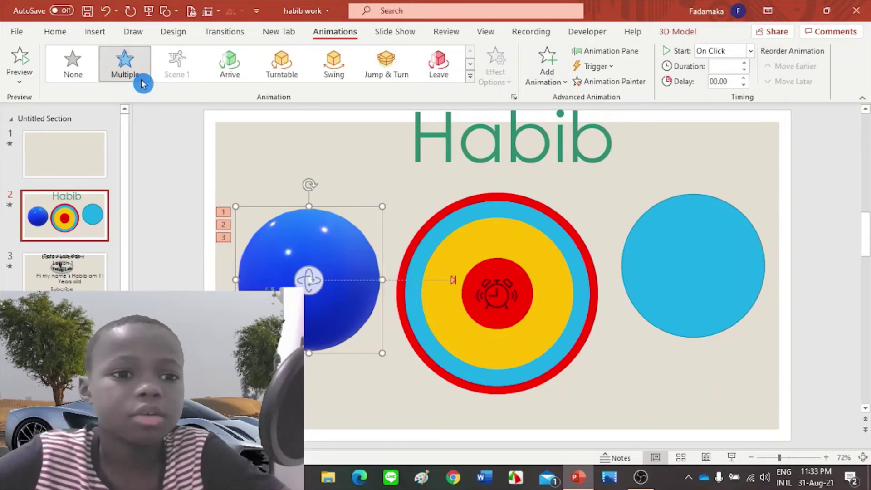
pyautogui.click(219, 214)
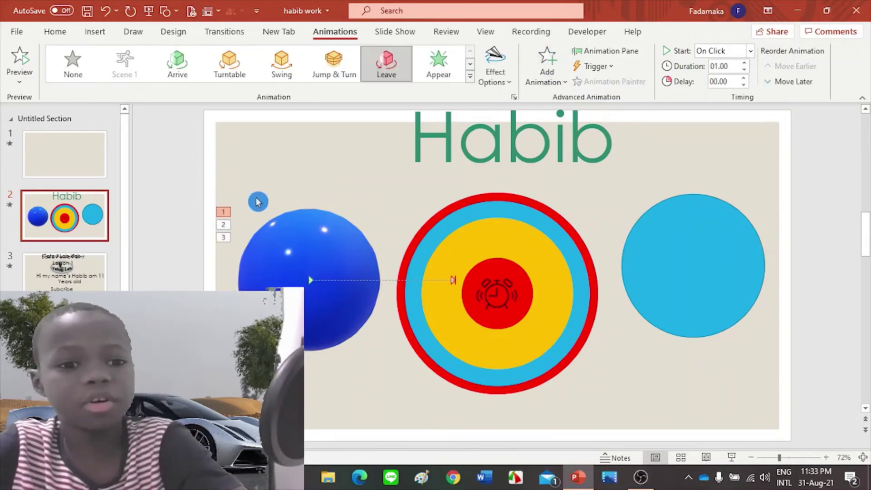
pyautogui.hotkey('ctrl', 'z')
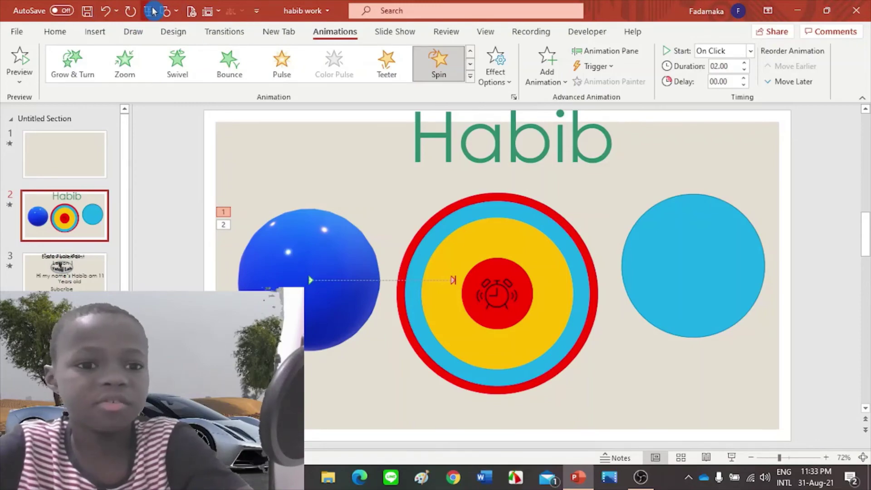
# Preview the remaining Spin and motion path in slide show and reselect the sphere
pyautogui.click(152, 11)
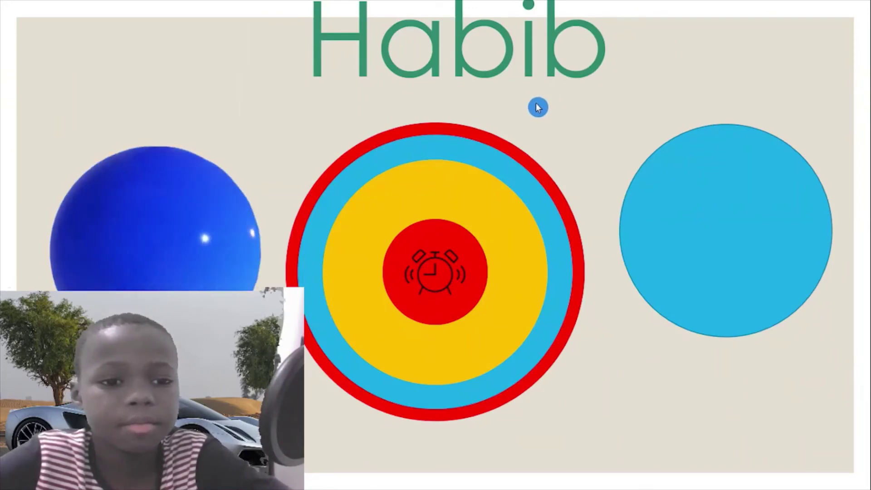
pyautogui.press('Escape')
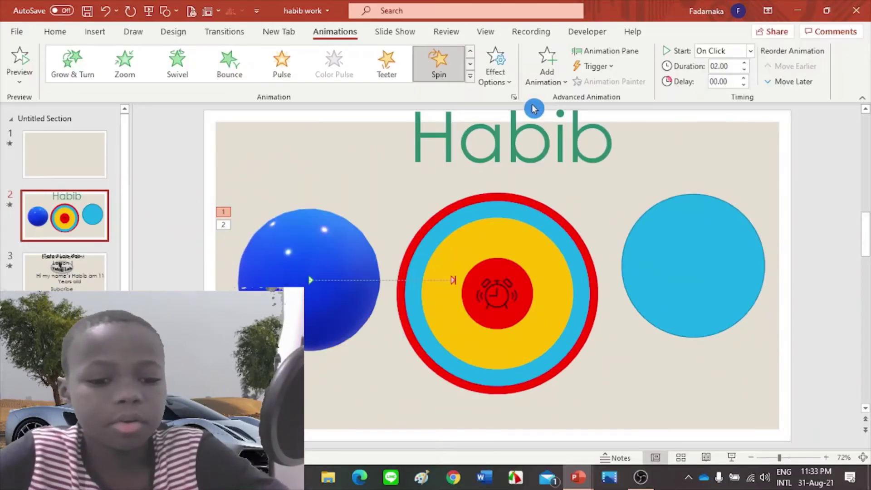
pyautogui.click(309, 272)
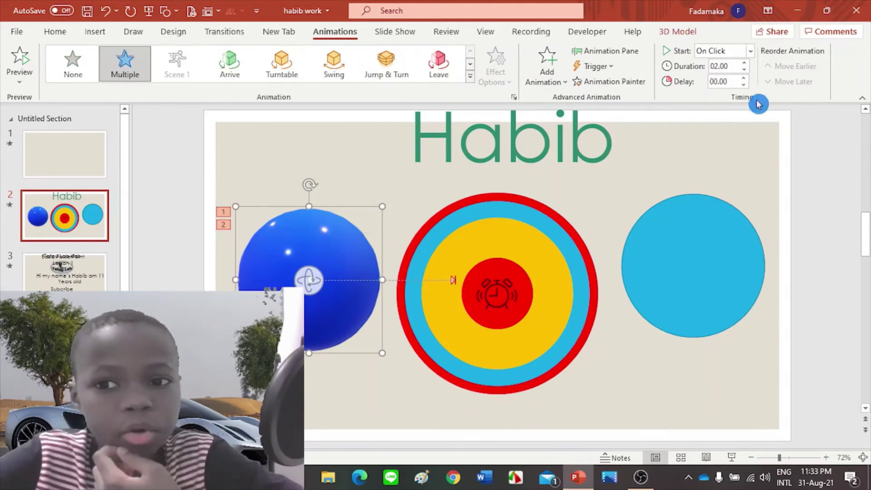
# Set the motion path animation to start With Previous and preview it with F5
pyautogui.click(631, 52)
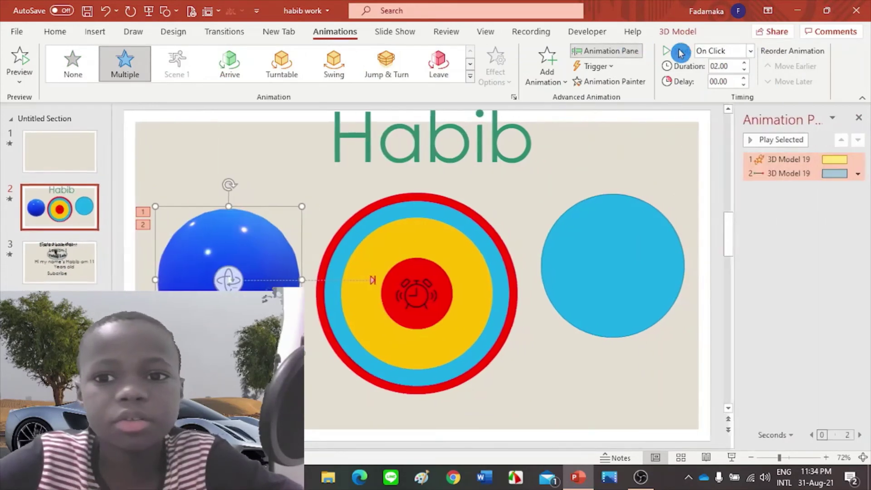
pyautogui.click(735, 50)
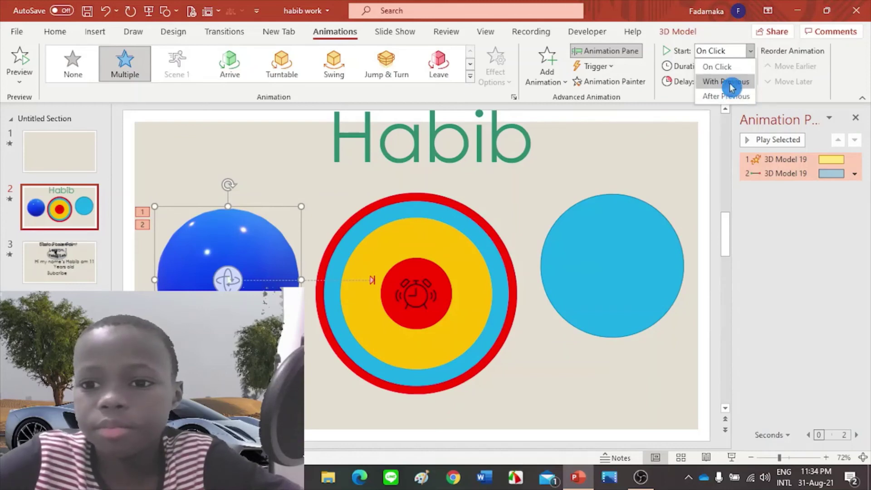
pyautogui.click(761, 175)
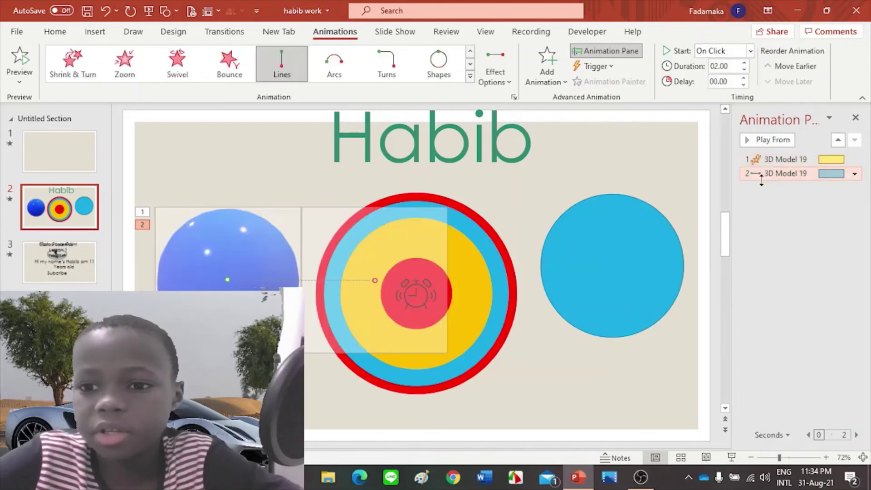
pyautogui.click(732, 49)
pyautogui.click(720, 76)
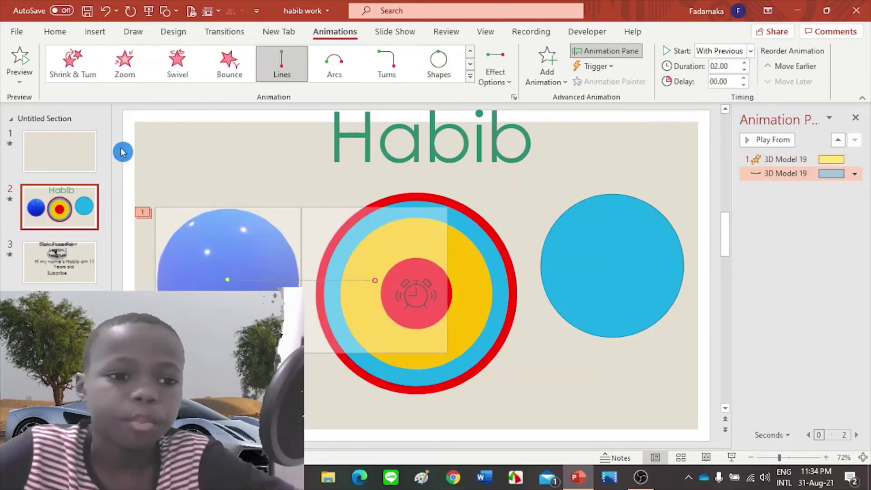
pyautogui.press('F5')
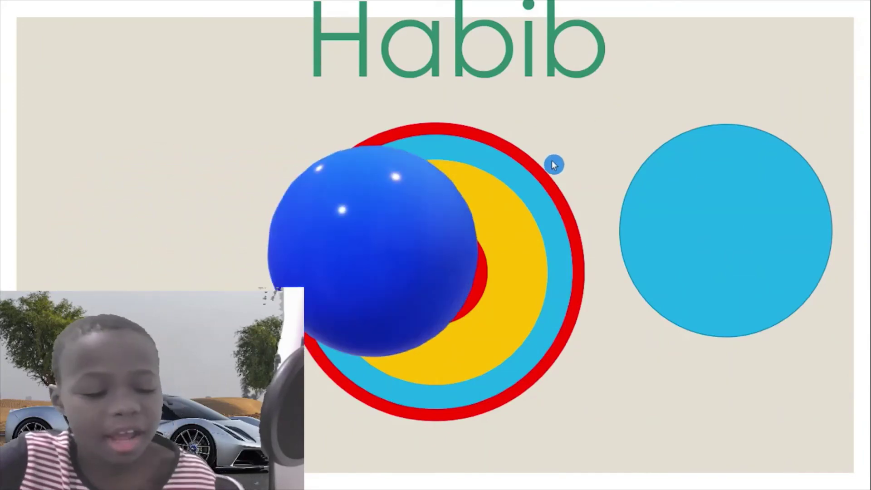
pyautogui.press('Escape')
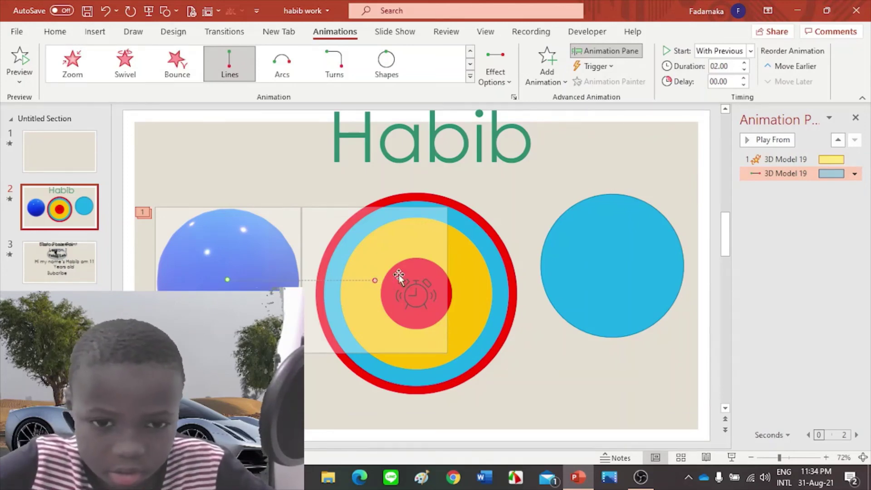
# Drag the motion path's end point onto the light-blue circle at the right
pyautogui.doubleClick(376, 285)
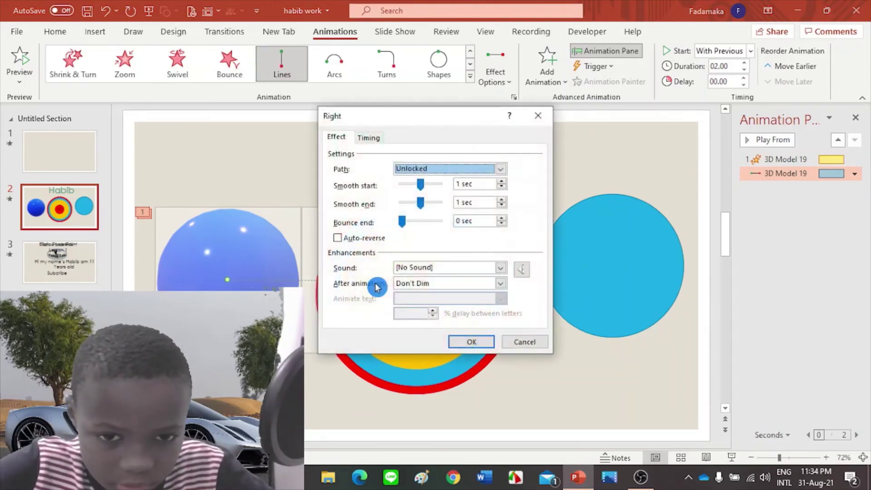
pyautogui.click(518, 349)
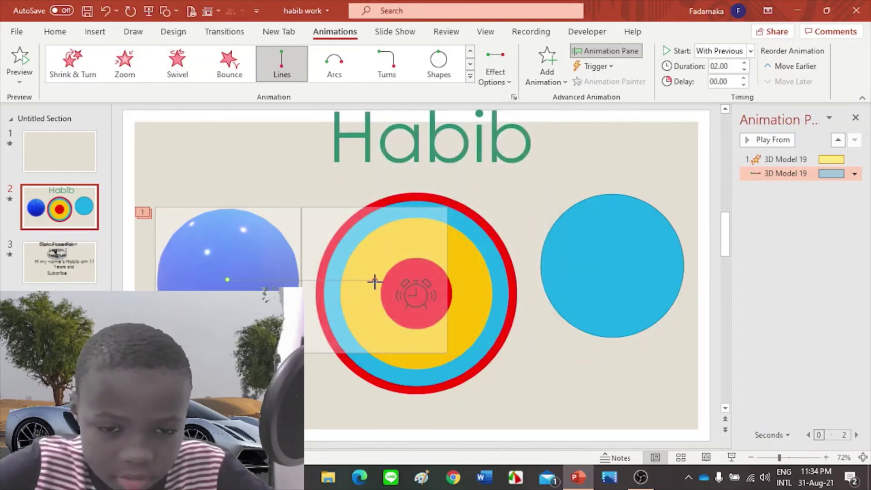
pyautogui.moveTo(375, 282); pyautogui.dragTo(453, 283)
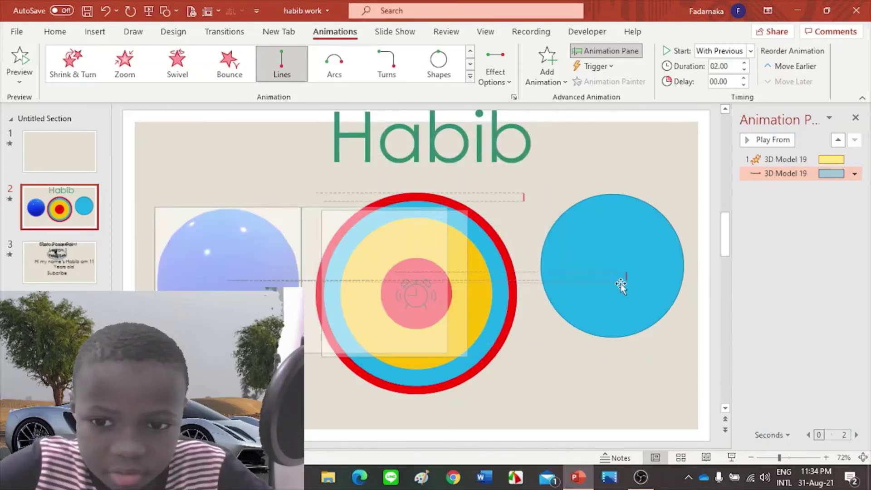
pyautogui.press('Escape')
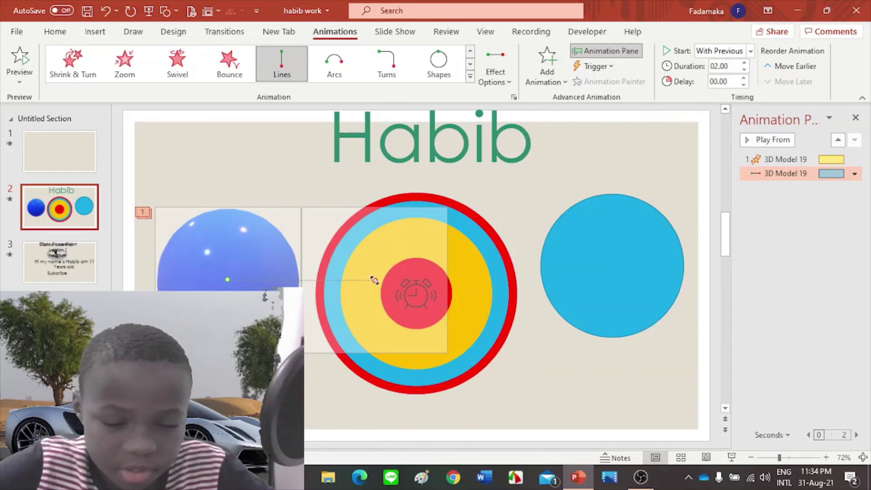
pyautogui.moveTo(387, 280); pyautogui.dragTo(614, 283)
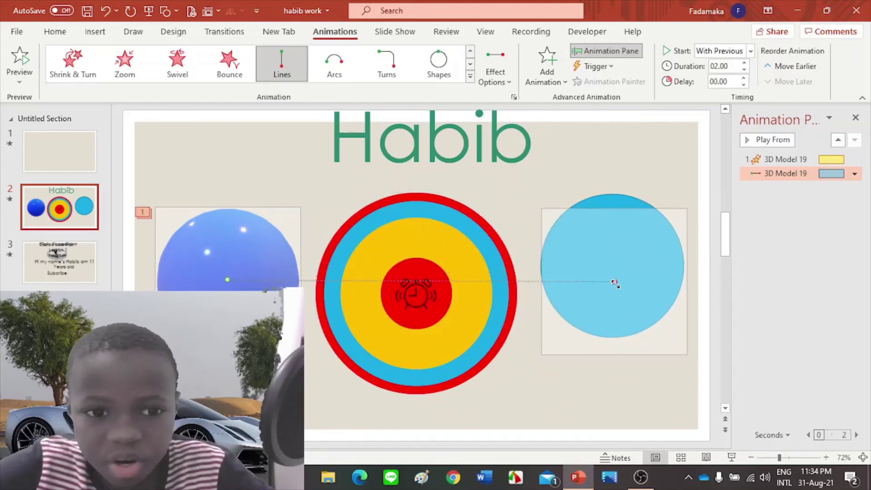
# Preview the sphere's Spin and motion path animations, then briefly test them in slide show
pyautogui.click(753, 144)
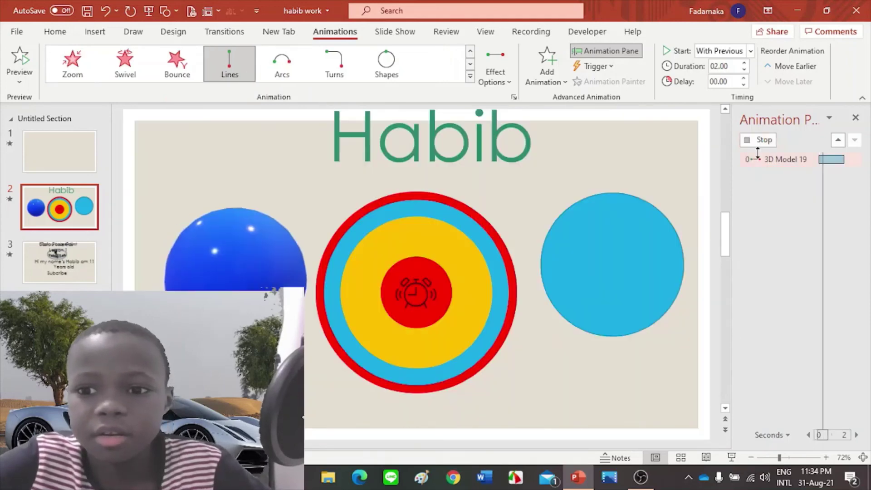
pyautogui.click(755, 143)
pyautogui.click(756, 143)
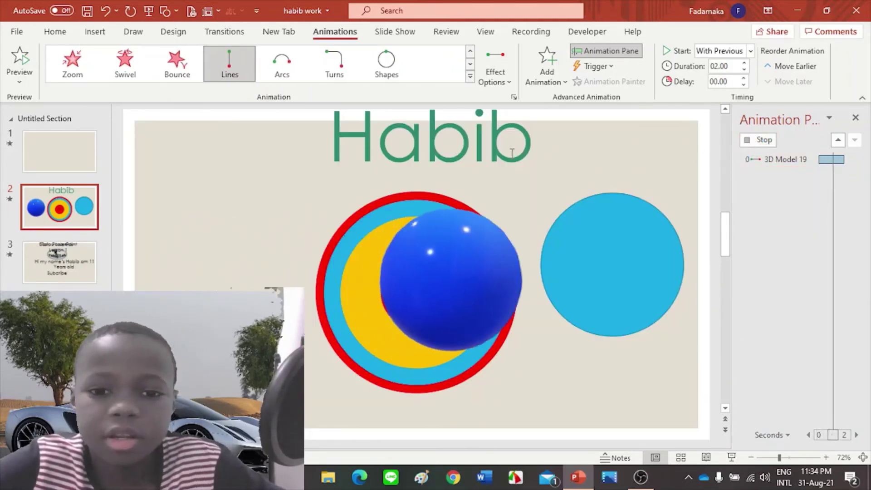
pyautogui.click(159, 10)
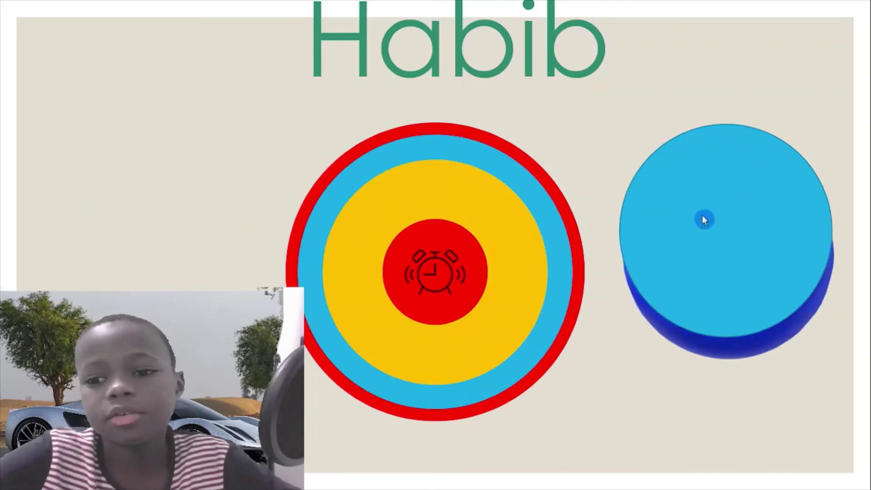
pyautogui.press('Escape')
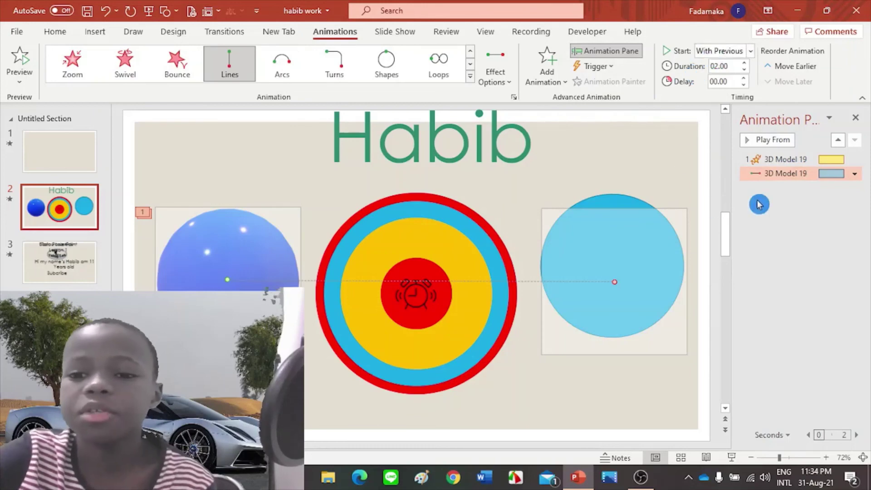
# Set the motion path to start After Previous, then watch the sphere glide onto the circle in slide show
pyautogui.click(698, 56)
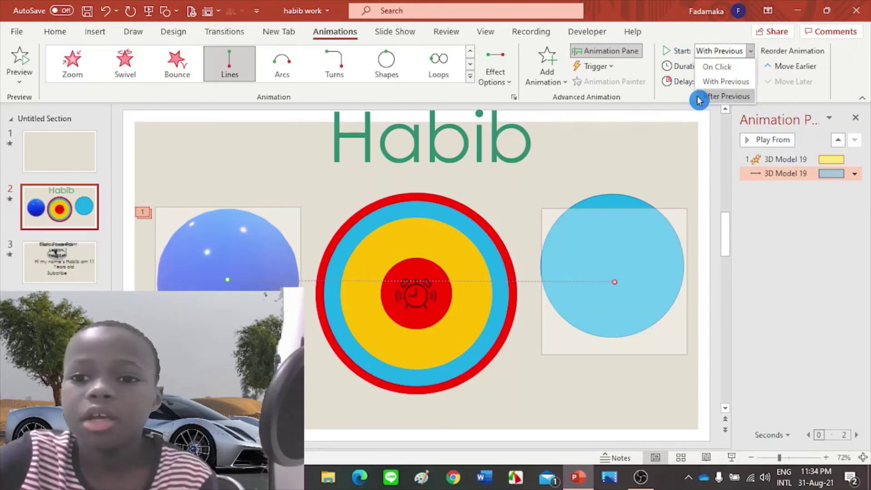
pyautogui.click(699, 97)
pyautogui.click(147, 13)
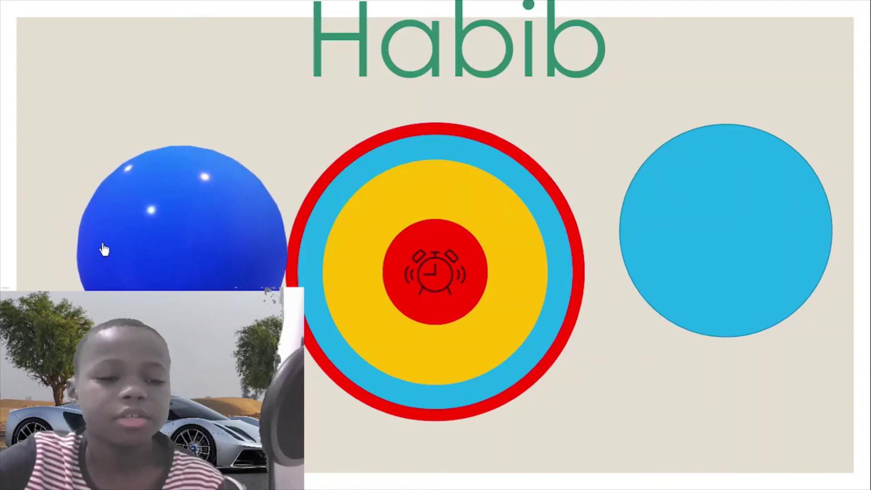
pyautogui.click(103, 246)
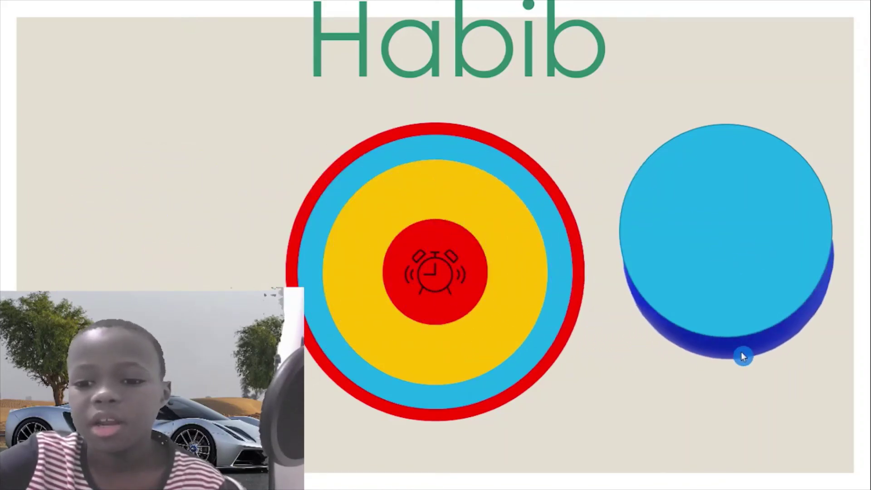
pyautogui.click(751, 348)
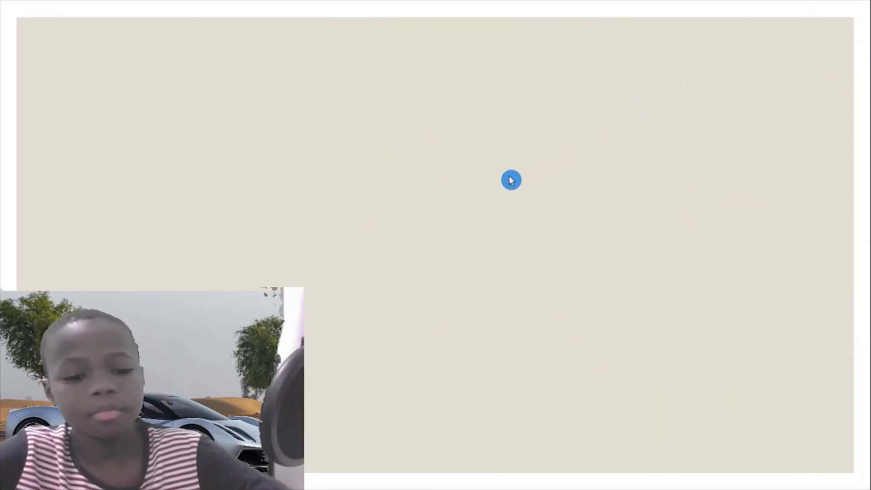
# Reveal the introduction text, exit the slide show, and bring up the green-screen subscribe video slide
pyautogui.click(390, 205)
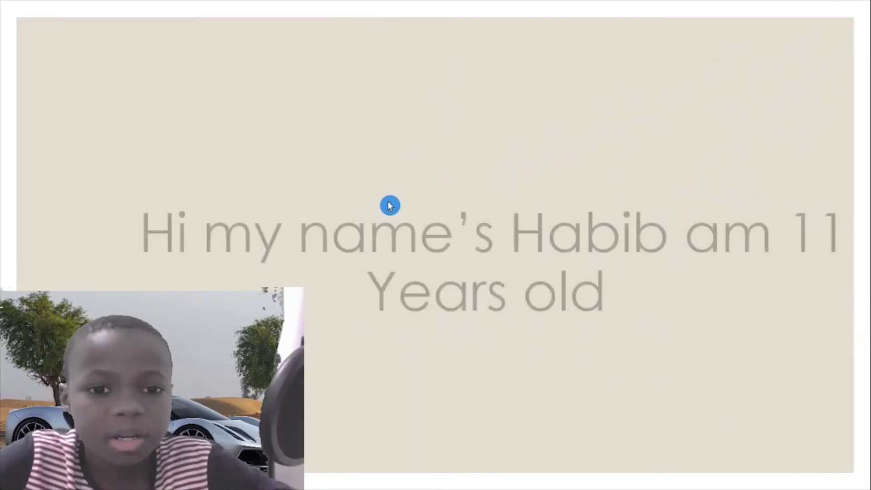
pyautogui.click(394, 187)
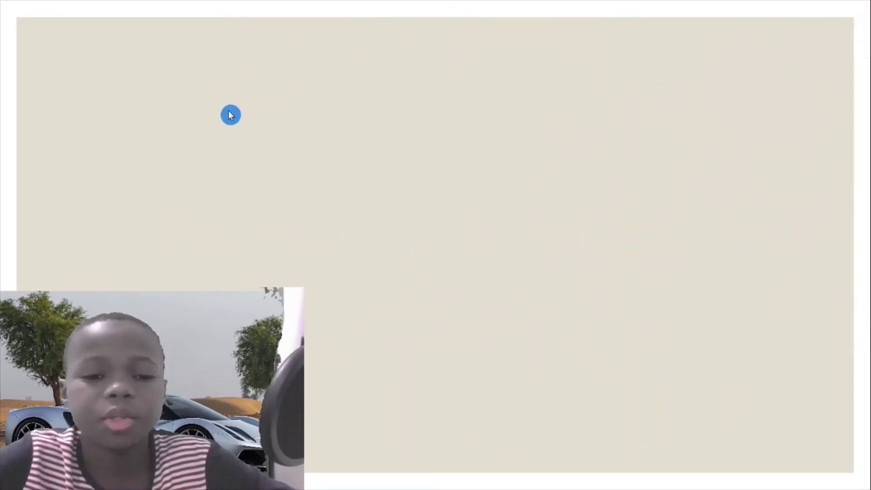
pyautogui.press('Escape')
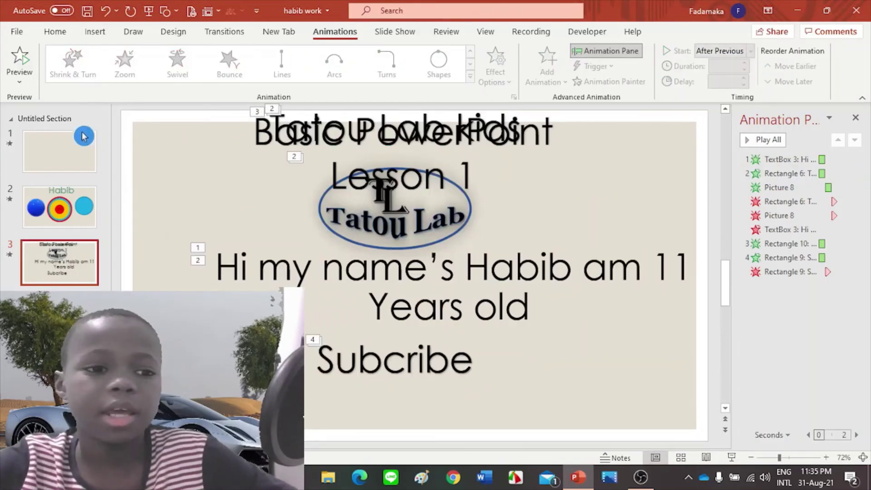
pyautogui.click(84, 140)
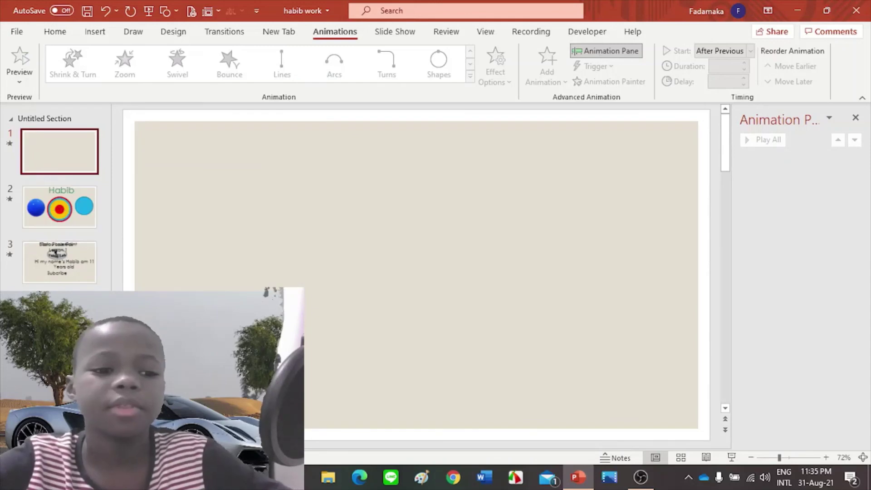
pyautogui.hotkey('ctrl', 'v')
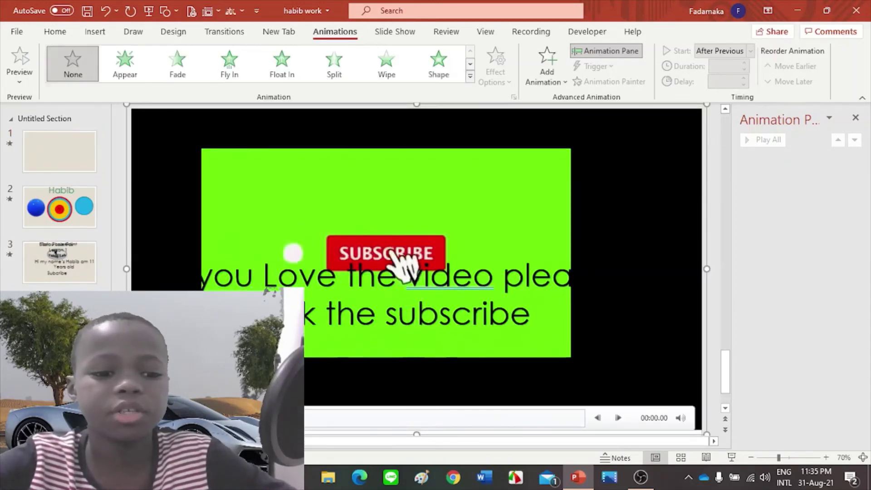